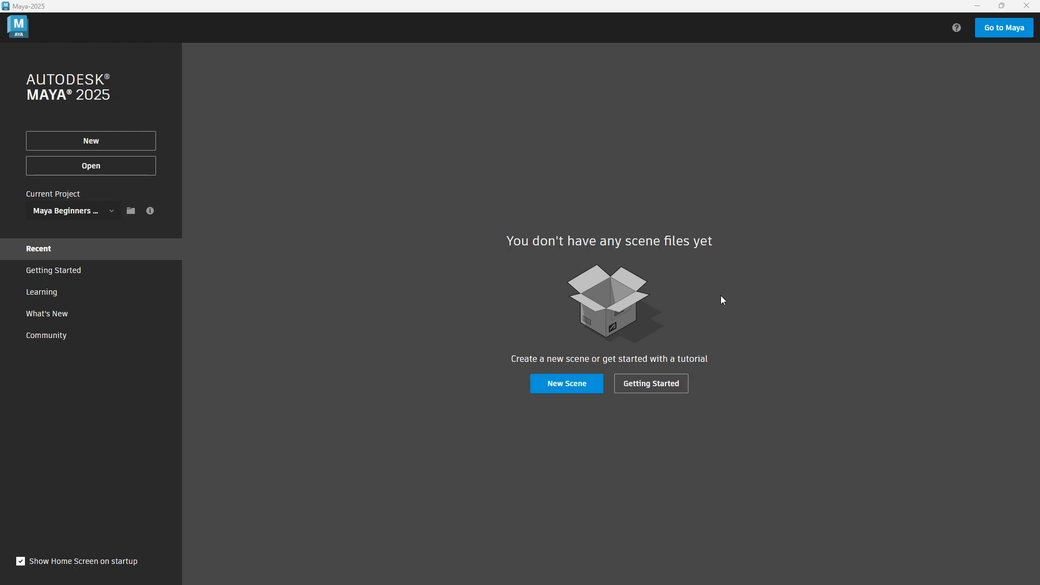
- Create a new scene with a polygon cube and scale it uniformly to about 1.94
{"action": "left_click", "coordinate": [564, 381]}
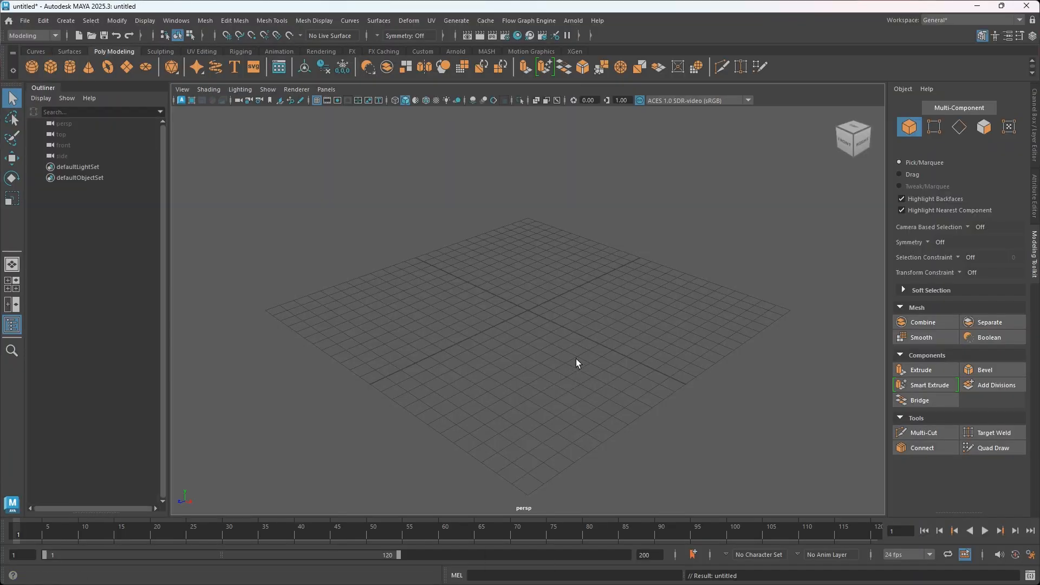
{"action": "right_click_drag", "start_coordinate": [564, 318], "coordinate": [563, 344], "text": "shift"}
{"action": "key", "text": "super"}
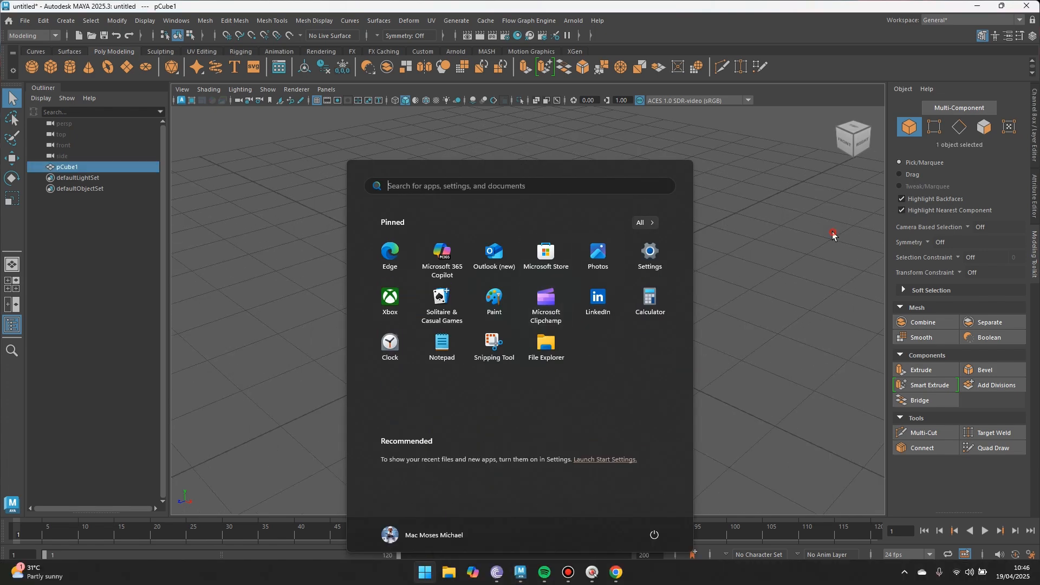
{"action": "left_click", "coordinate": [615, 343]}
{"action": "key", "text": "r"}
{"action": "left_click", "coordinate": [539, 320]}
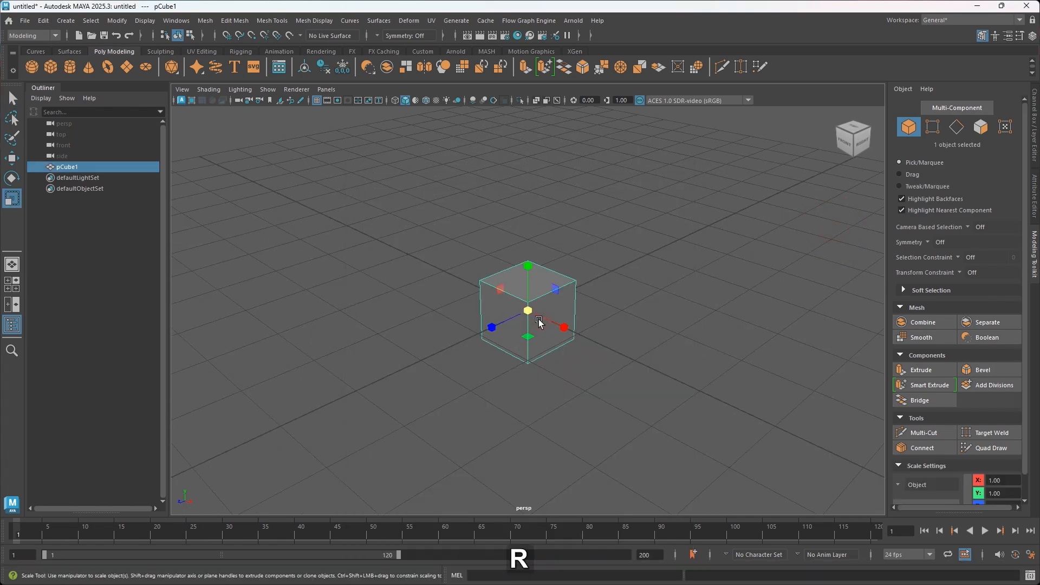
{"action": "left_click_drag", "start_coordinate": [528, 312], "coordinate": [606, 287]}
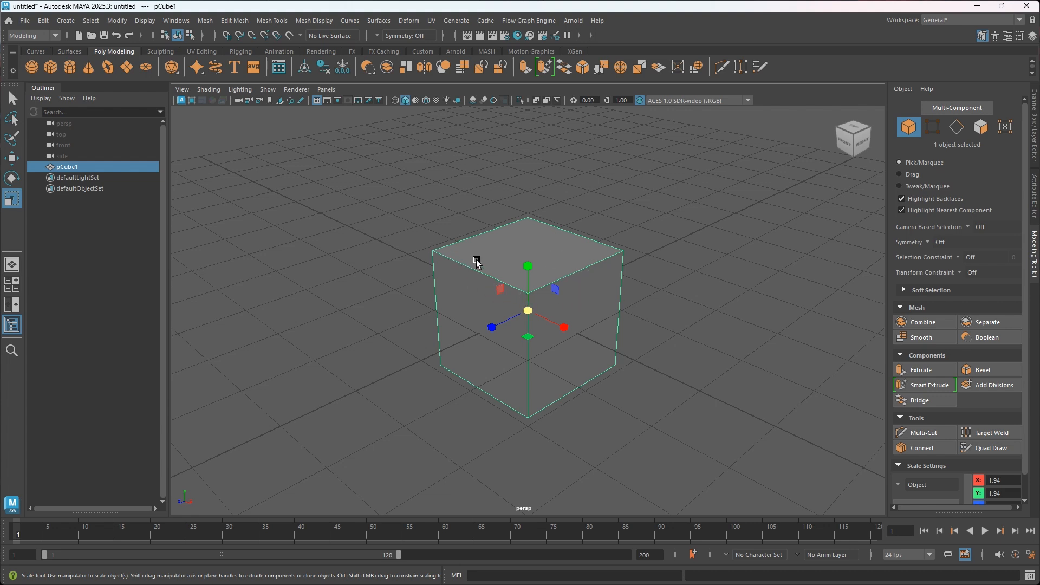
- Turn on viewport anti-aliasing and undo the accidental scaling of the cube
{"action": "left_click", "coordinate": [493, 100]}
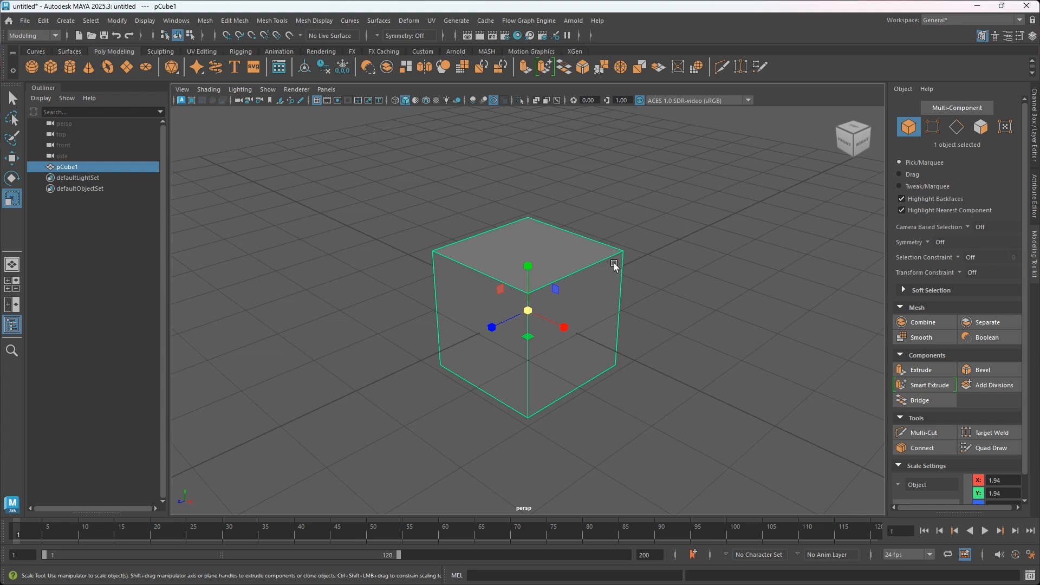
{"action": "left_click", "coordinate": [646, 274]}
{"action": "left_click_drag", "start_coordinate": [529, 315], "coordinate": [563, 320], "text": "alt"}
{"action": "middle_click_drag", "start_coordinate": [564, 321], "coordinate": [515, 327], "text": "alt"}
{"action": "left_click", "coordinate": [495, 286]}
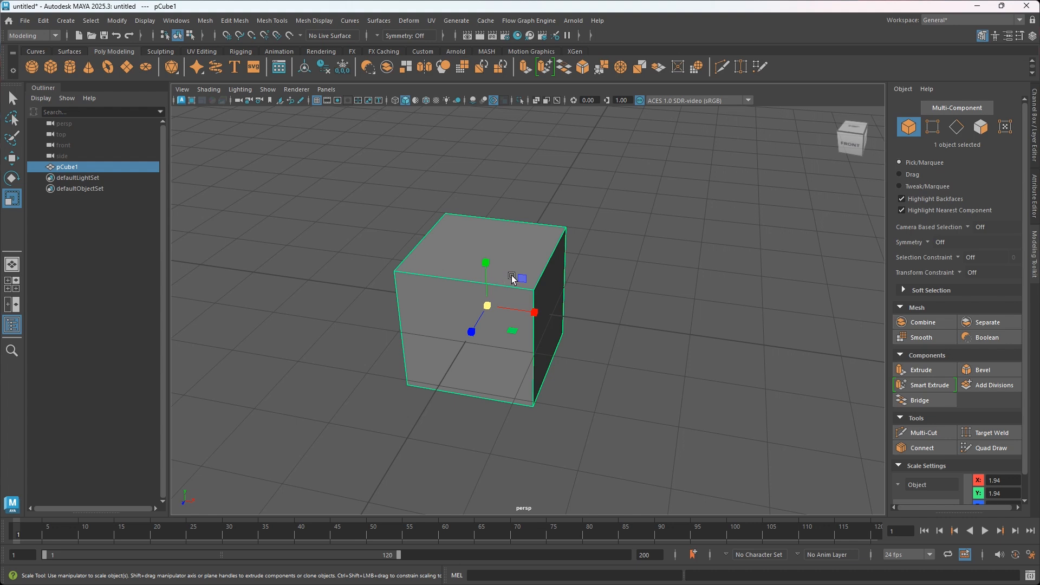
{"action": "key", "text": "ctrl+z"}
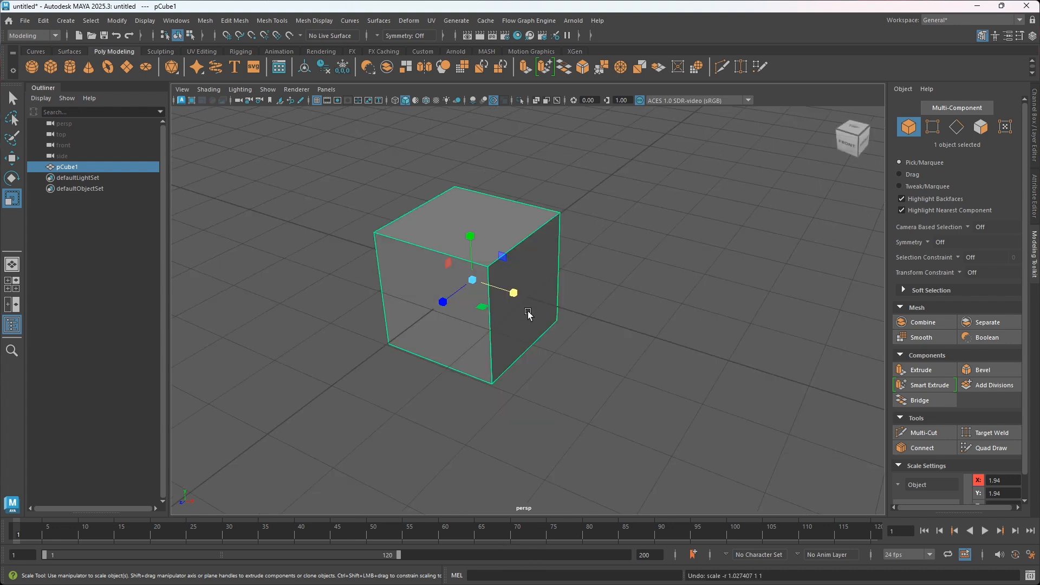
- Extrude the cube's +X side face outward to about X 2.54, using face selection
{"action": "left_click", "coordinate": [981, 128]}
{"action": "left_click", "coordinate": [536, 296]}
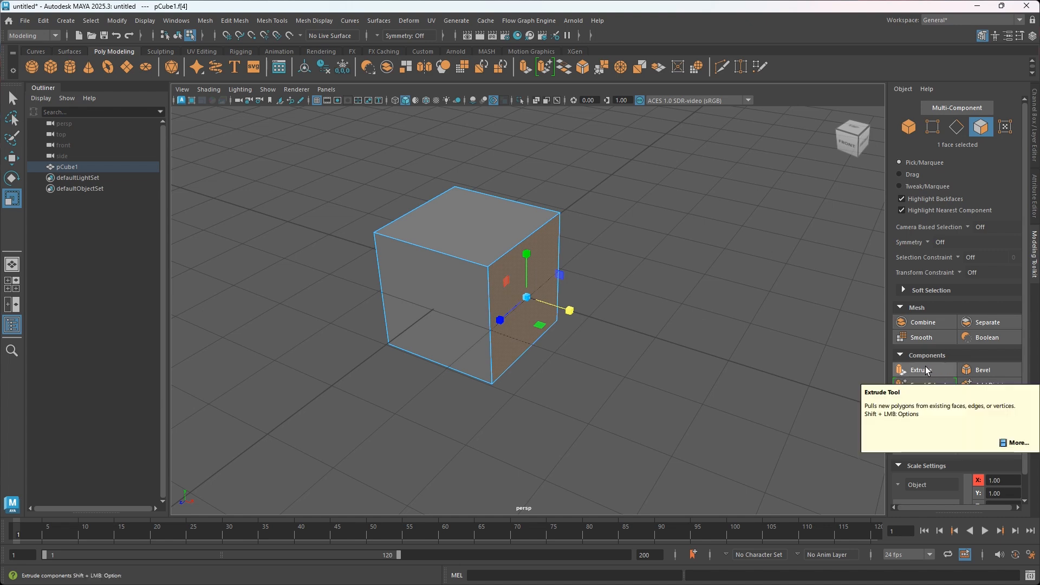
{"action": "key", "text": "ctrl+e"}
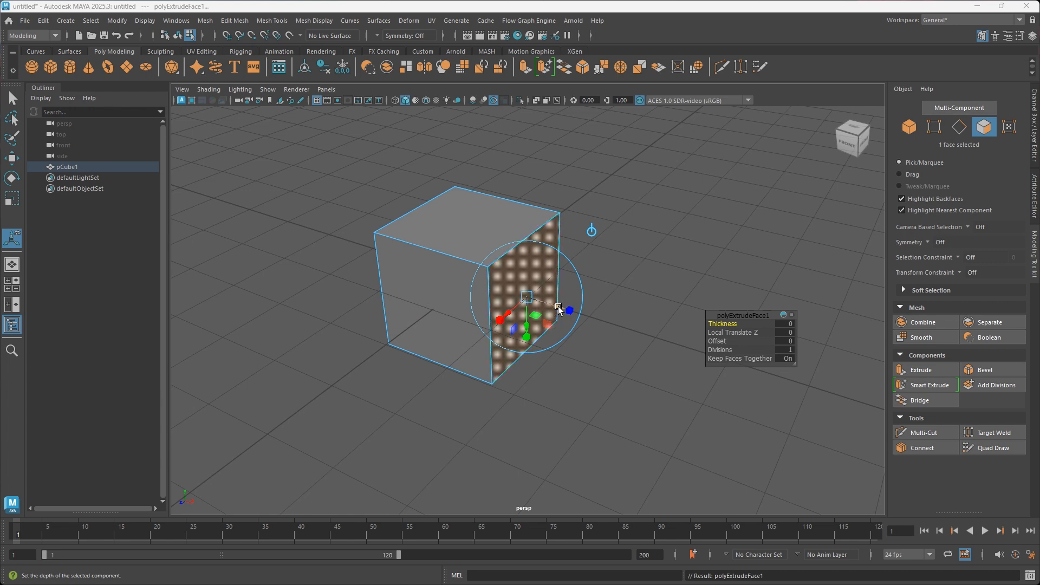
{"action": "left_click_drag", "start_coordinate": [558, 308], "coordinate": [650, 336]}
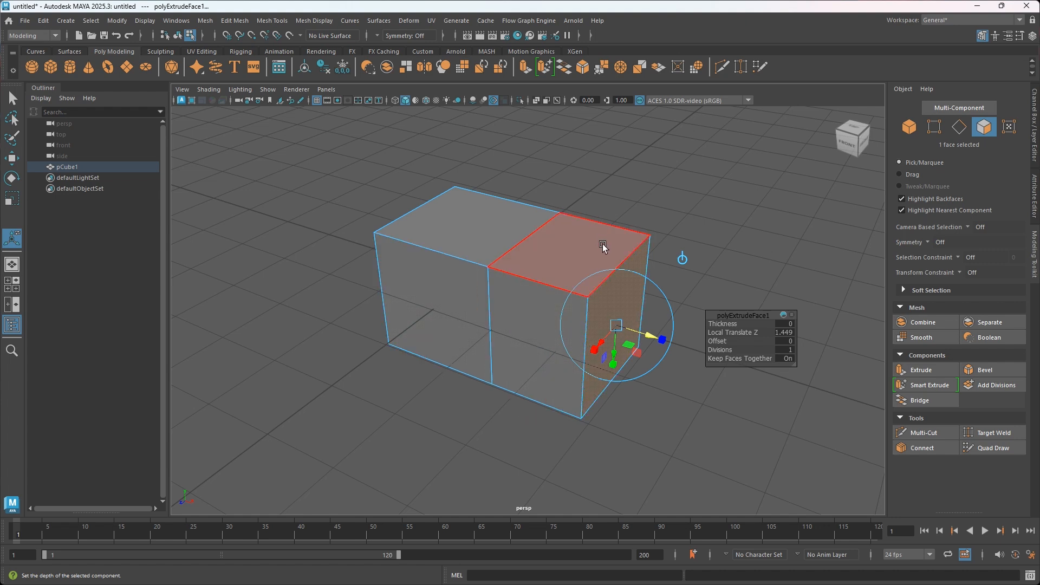
{"action": "left_click_drag", "start_coordinate": [649, 336], "coordinate": [663, 339]}
{"action": "left_click", "coordinate": [707, 424]}
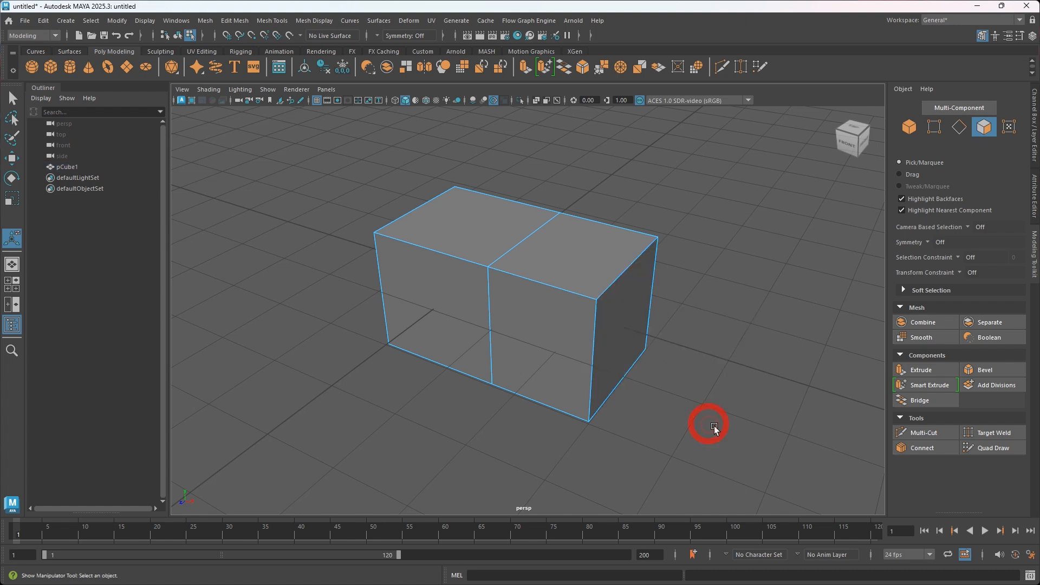
- Extrude the end face of the new block again and move it outward to about X 3.90
{"action": "left_click", "coordinate": [621, 339]}
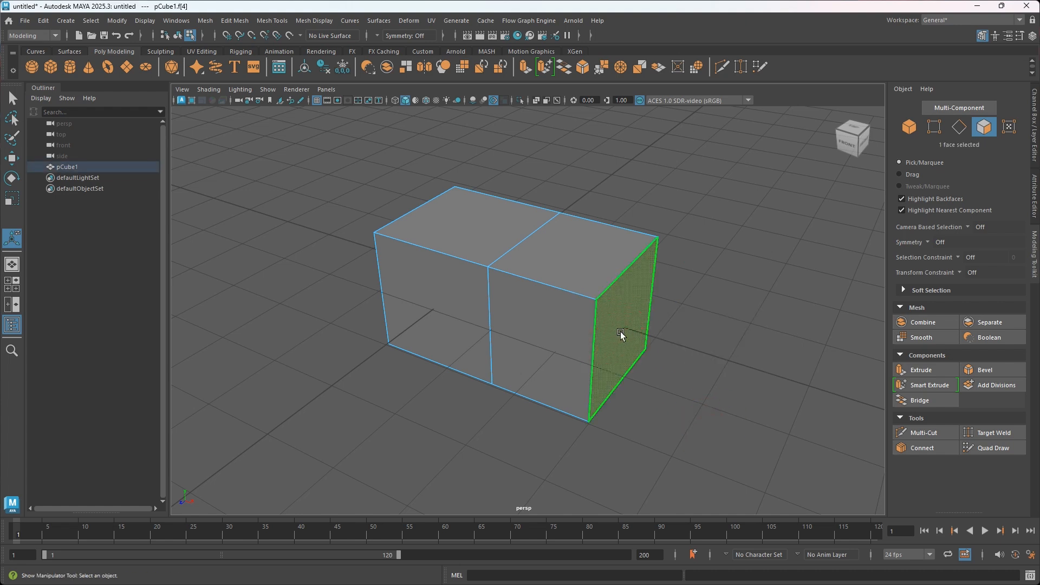
{"action": "key", "text": "ctrl+e"}
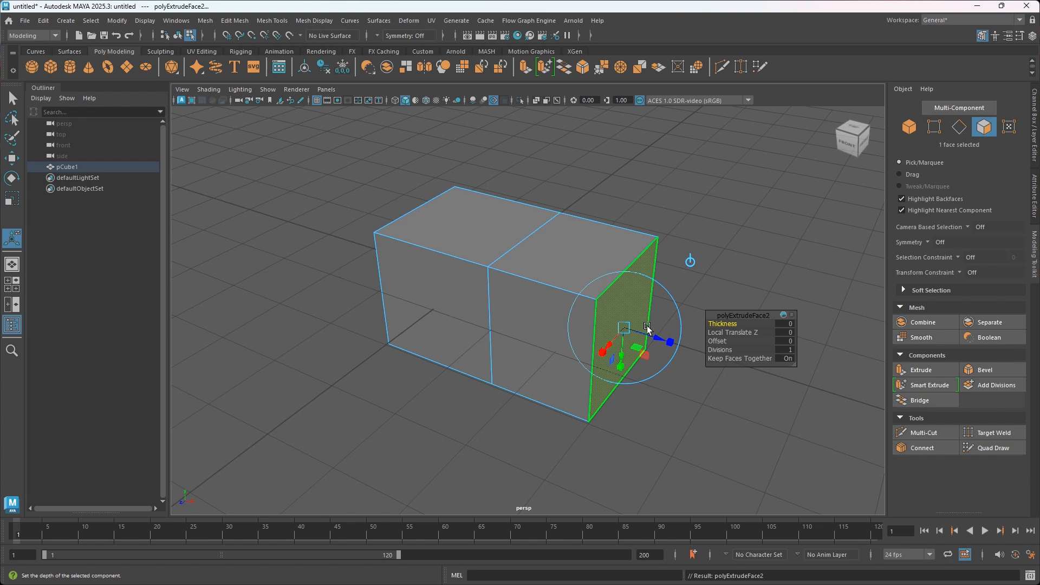
{"action": "key", "text": "w"}
{"action": "left_click_drag", "start_coordinate": [662, 342], "coordinate": [758, 358]}
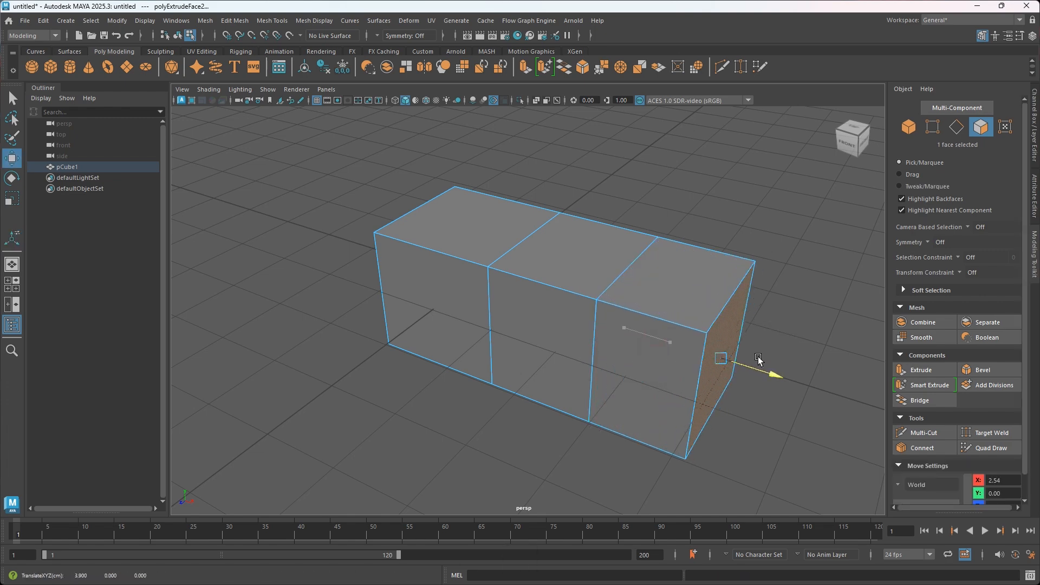
- Extrude the original cube's +Z front face outward by about 1.78 to form a side arm
{"action": "left_click_drag", "start_coordinate": [629, 350], "coordinate": [480, 293], "text": "alt"}
{"action": "left_click", "coordinate": [482, 263]}
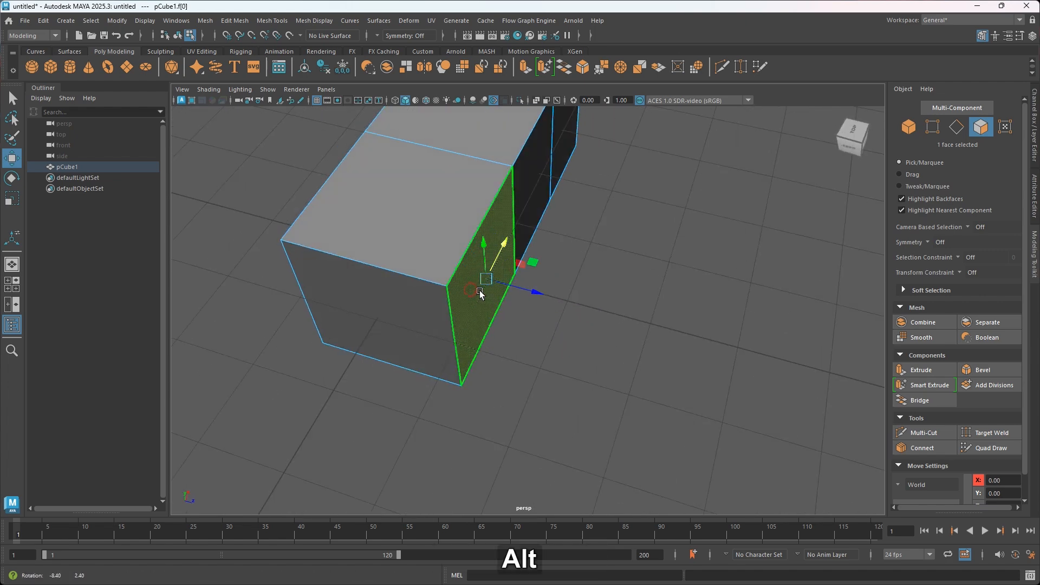
{"action": "key", "text": "ctrl+e"}
{"action": "left_click_drag", "start_coordinate": [513, 295], "coordinate": [667, 319]}
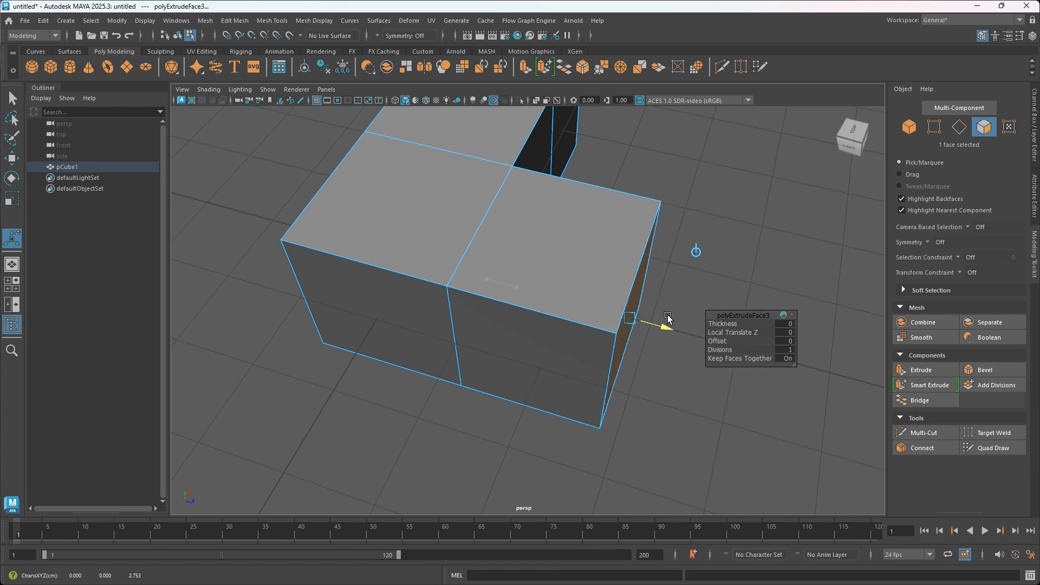
- Extrude the original cube's −X end face outward to form an arm opposite the long one
{"action": "left_click_drag", "start_coordinate": [529, 311], "coordinate": [580, 314], "text": "alt"}
{"action": "middle_click_drag", "start_coordinate": [580, 313], "coordinate": [552, 287], "text": "alt"}
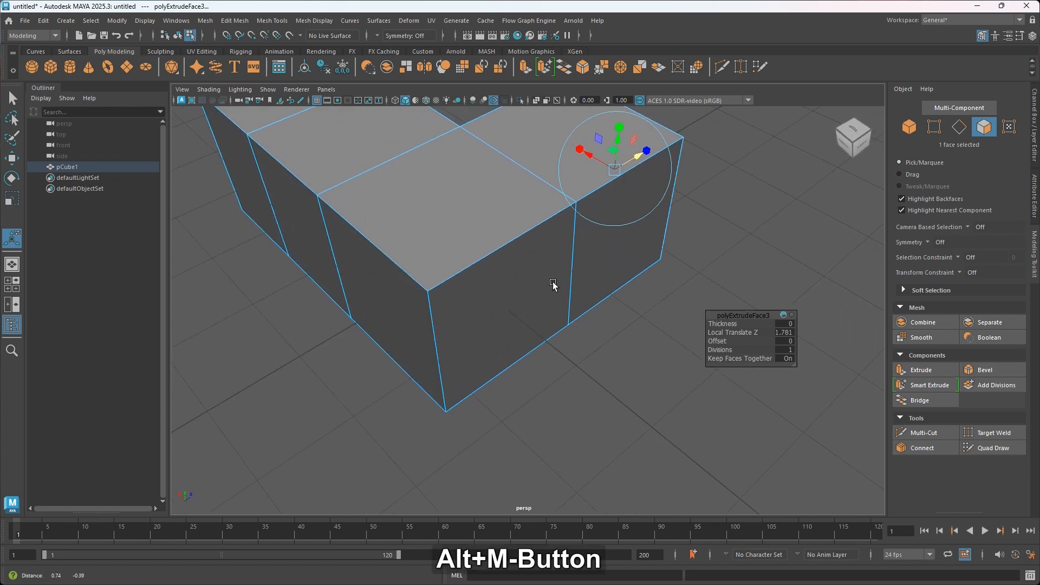
{"action": "left_click", "coordinate": [528, 299]}
{"action": "key", "text": "ctrl+e"}
{"action": "left_click_drag", "start_coordinate": [532, 331], "coordinate": [688, 440]}
- Extrude the original cube's −Z back face outward by about 1.62 to complete the cross shape
{"action": "scroll", "coordinate": [601, 381], "scroll_direction": "down", "scroll_amount": 4}
{"action": "middle_click_drag", "start_coordinate": [586, 381], "coordinate": [621, 353], "text": "alt"}
{"action": "left_click_drag", "start_coordinate": [598, 375], "coordinate": [620, 362], "text": "alt"}
{"action": "left_click", "coordinate": [529, 251]}
{"action": "left_click_drag", "start_coordinate": [563, 283], "coordinate": [544, 293], "text": "alt"}
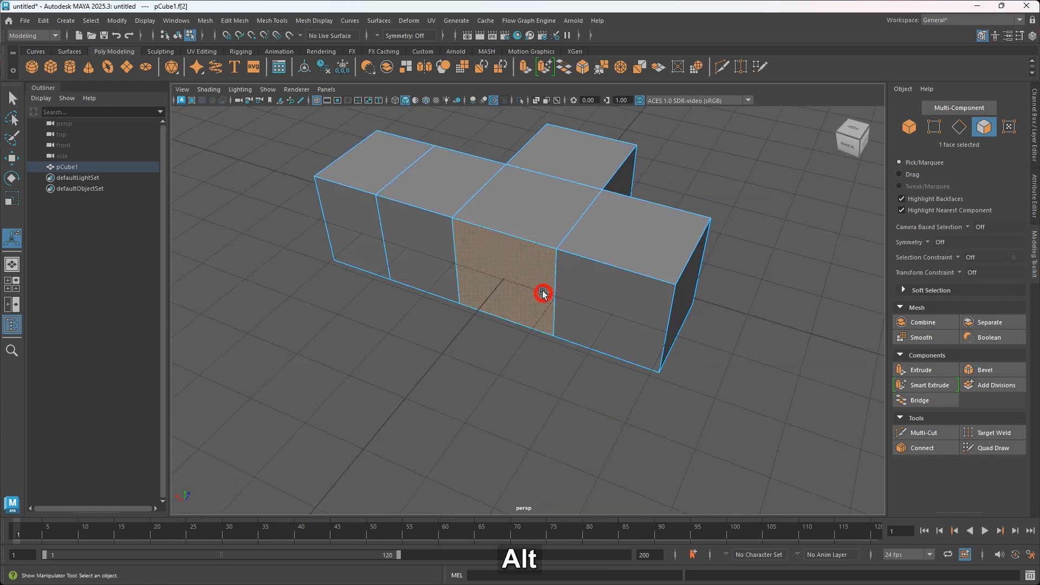
{"action": "key", "text": "ctrl+e"}
{"action": "left_click_drag", "start_coordinate": [493, 312], "coordinate": [436, 360]}
{"action": "left_click_drag", "start_coordinate": [532, 383], "coordinate": [506, 401], "text": "alt"}
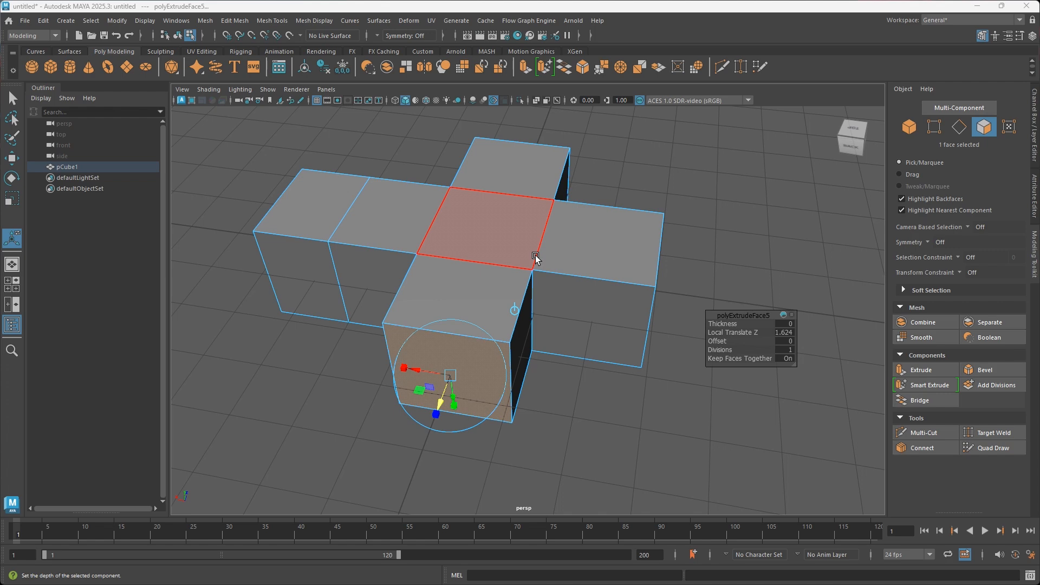
- Apply Extrude to the long arm's end face without pulling it out, and clear the selection
{"action": "left_click_drag", "start_coordinate": [535, 258], "coordinate": [505, 348], "text": "alt"}
{"action": "mouse_move", "coordinate": [506, 349]}
{"action": "middle_mouse_down", "text": "alt"}
{"action": "mouse_move", "coordinate": [494, 348]}
{"action": "mouse_move", "coordinate": [503, 346]}
{"action": "middle_mouse_up", "text": "alt"}
{"action": "left_click_drag", "start_coordinate": [548, 314], "coordinate": [596, 332], "text": "alt"}
{"action": "middle_click_drag", "start_coordinate": [550, 345], "coordinate": [578, 336], "text": "alt"}
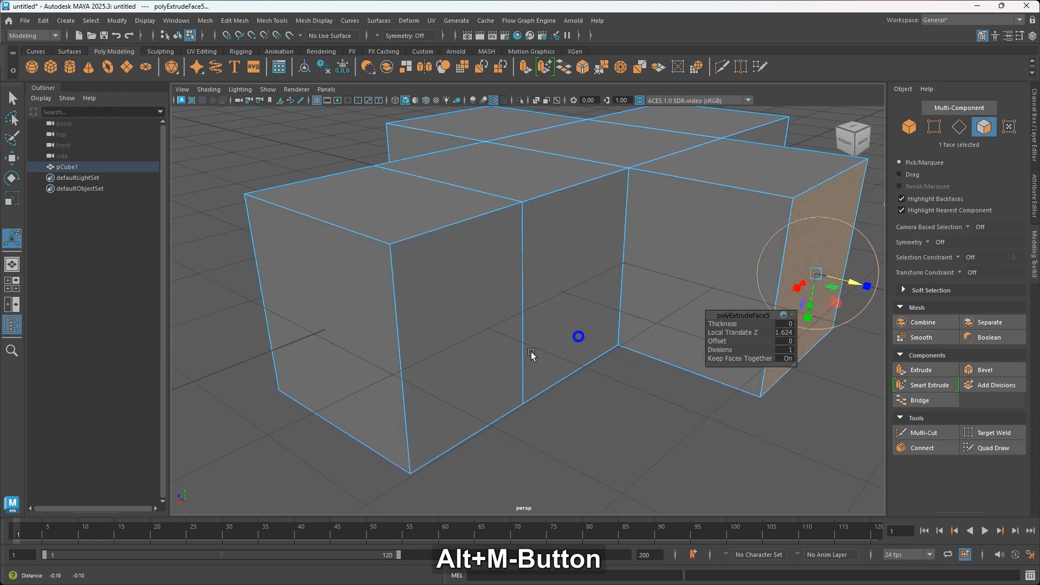
{"action": "left_click", "coordinate": [398, 342]}
{"action": "middle_click_drag", "start_coordinate": [448, 339], "coordinate": [539, 296], "text": "alt"}
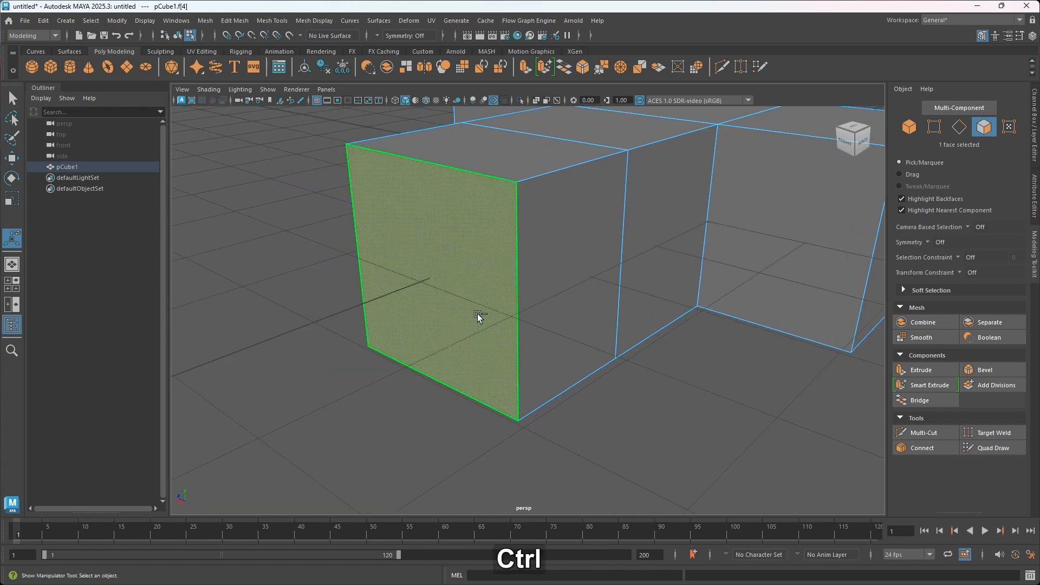
{"action": "key", "text": "ctrl+e"}
{"action": "left_click", "coordinate": [642, 433]}
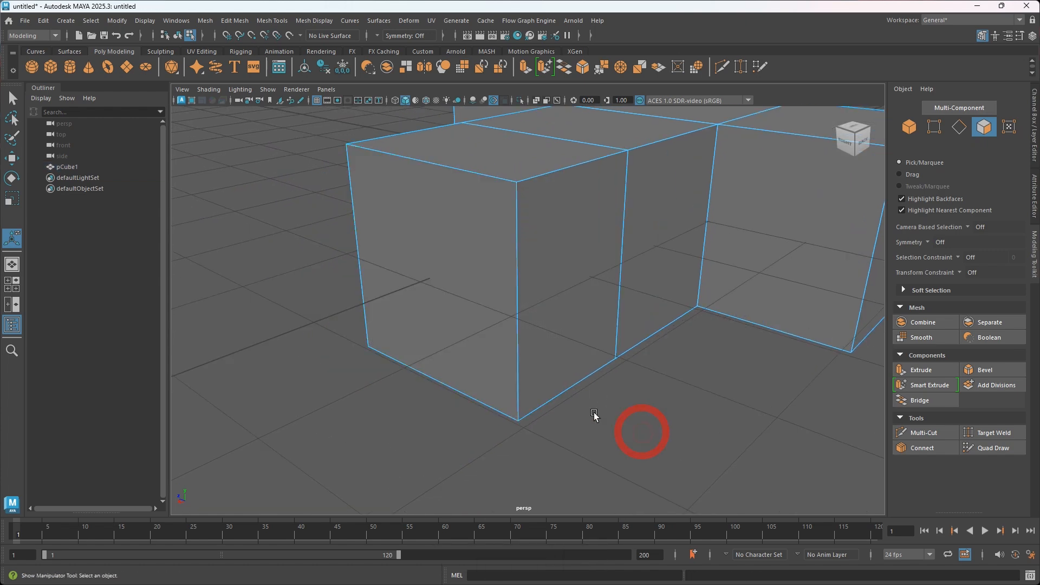
- Extrude the −Z side face of the long arm's end block outward by about 1.13
{"action": "left_click_drag", "start_coordinate": [531, 324], "coordinate": [526, 367], "text": "alt"}
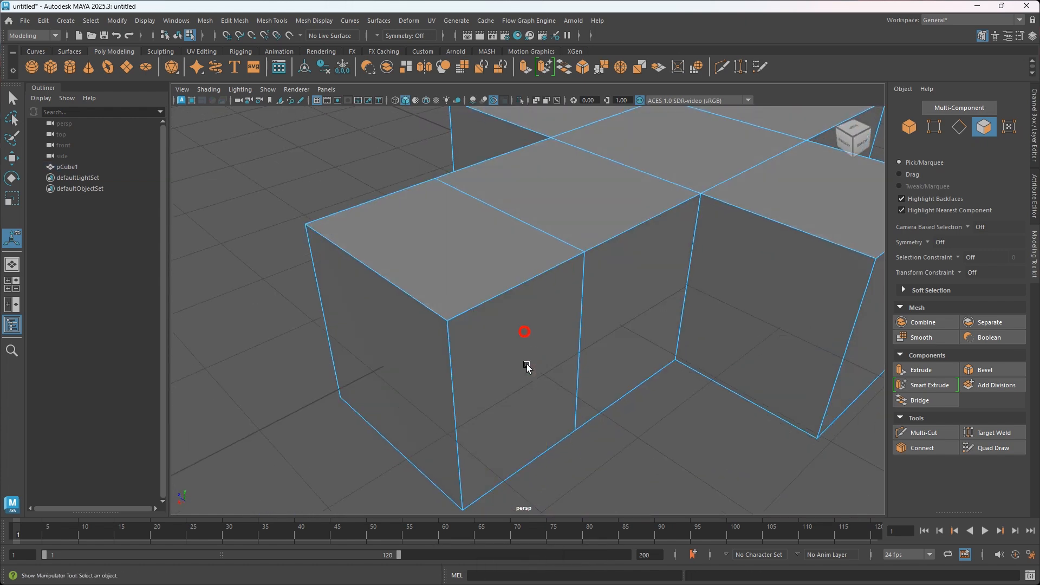
{"action": "left_click", "coordinate": [521, 366]}
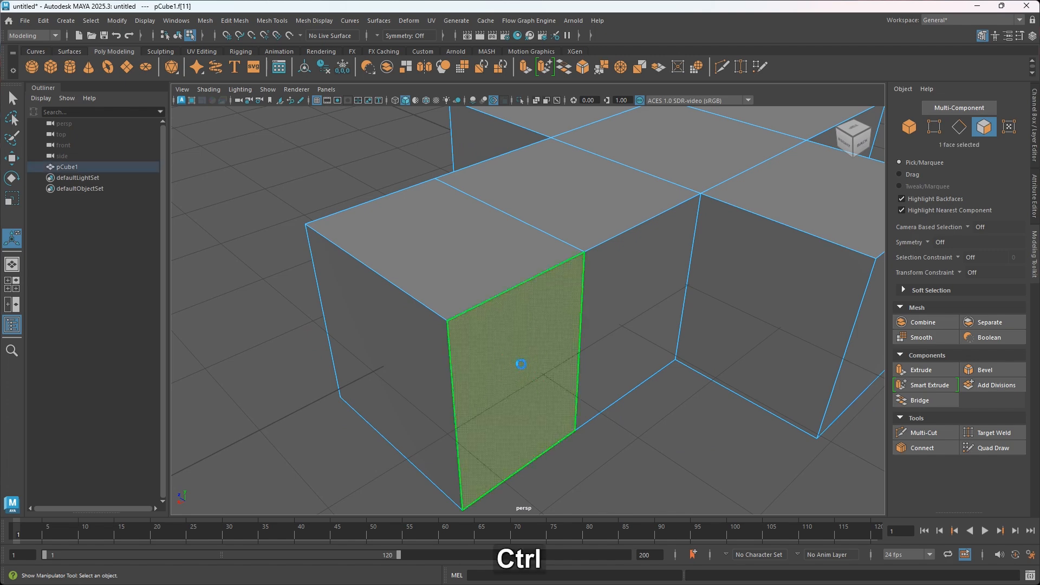
{"action": "key", "text": "ctrl+e"}
{"action": "left_click_drag", "start_coordinate": [540, 399], "coordinate": [659, 478]}
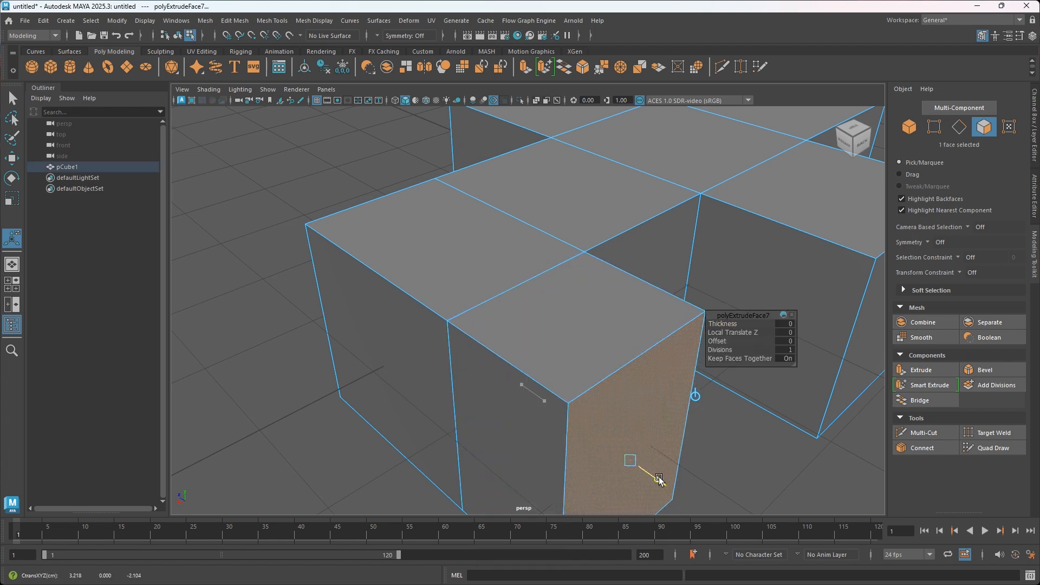
{"action": "scroll", "coordinate": [589, 413], "scroll_direction": "down", "scroll_amount": 5}
{"action": "middle_click_drag", "start_coordinate": [589, 414], "coordinate": [550, 341], "text": "alt"}
{"action": "left_click_drag", "start_coordinate": [550, 342], "coordinate": [594, 411], "text": "alt"}
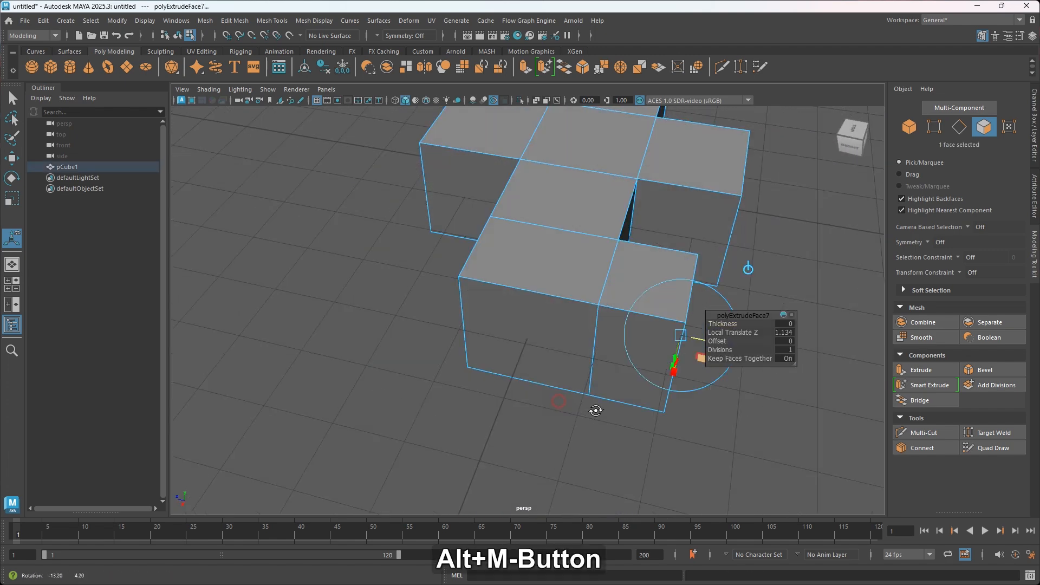
{"action": "left_click", "coordinate": [659, 439]}
- Move the long arm's end face outward along X to about 5.39 and deselect it
{"action": "middle_click_drag", "start_coordinate": [615, 369], "coordinate": [543, 362], "text": "alt"}
{"action": "left_click_drag", "start_coordinate": [620, 401], "coordinate": [578, 400], "text": "alt"}
{"action": "middle_click_drag", "start_coordinate": [504, 356], "coordinate": [534, 356], "text": "alt"}
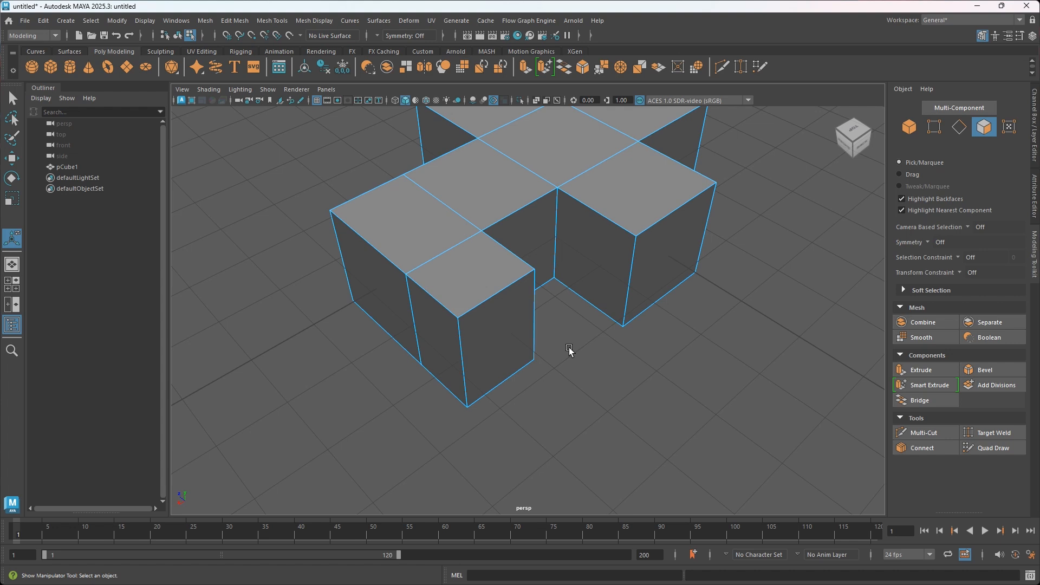
{"action": "middle_click_drag", "start_coordinate": [567, 355], "coordinate": [615, 359], "text": "alt"}
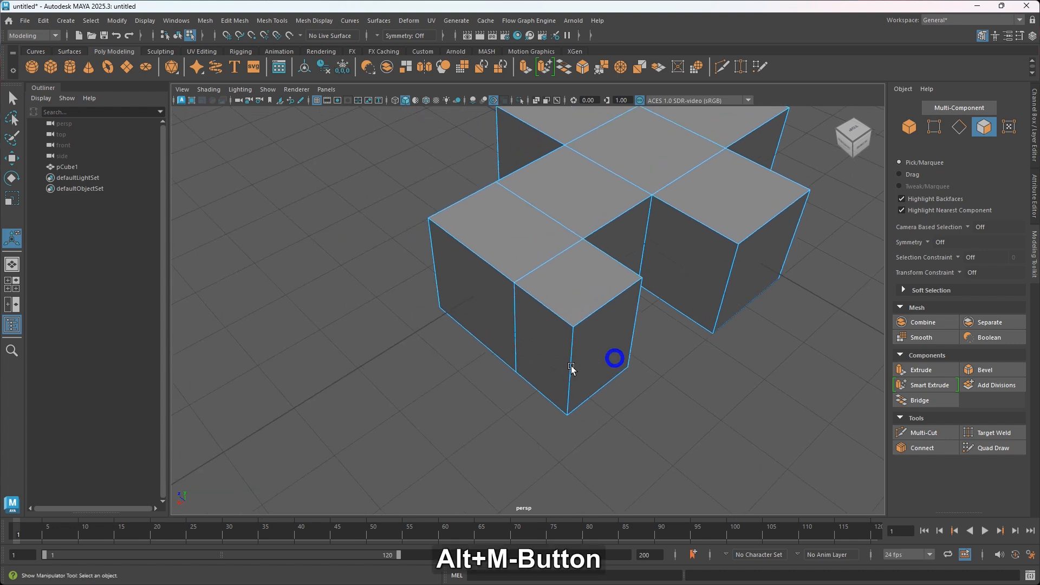
{"action": "left_click", "coordinate": [498, 323]}
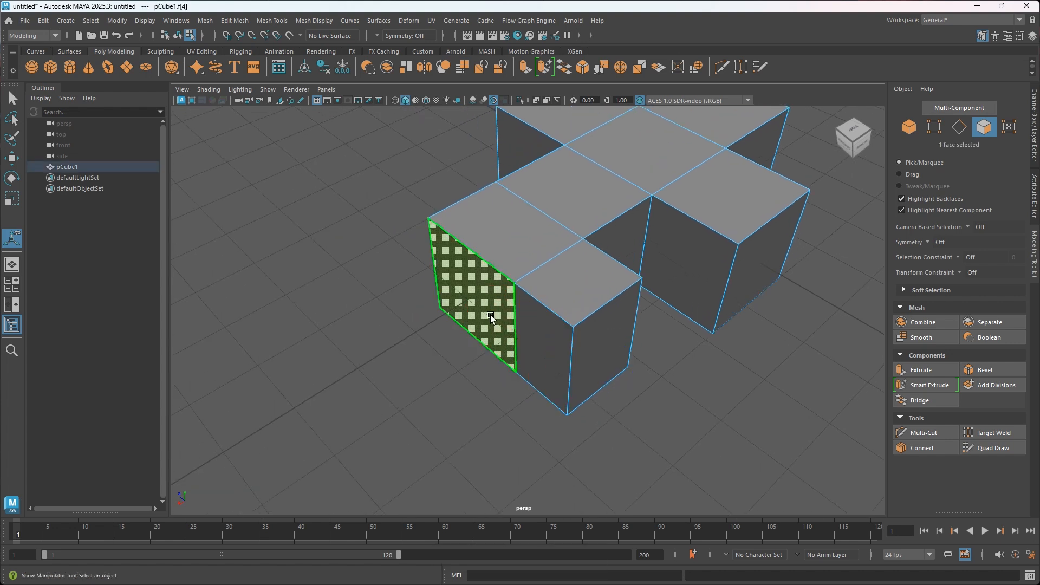
{"action": "key", "text": "w"}
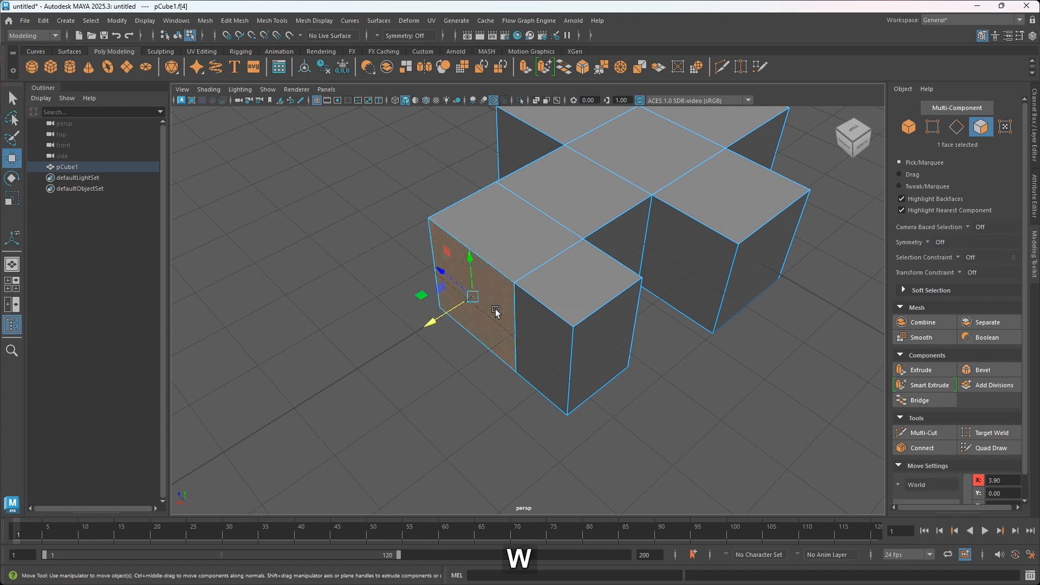
{"action": "left_click_drag", "start_coordinate": [427, 321], "coordinate": [343, 363]}
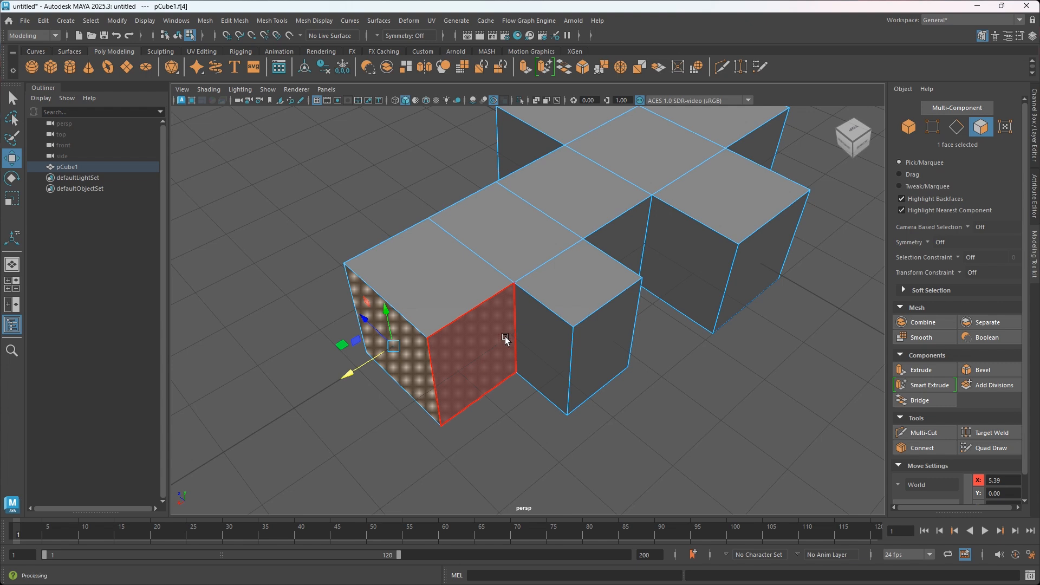
{"action": "middle_click_drag", "start_coordinate": [557, 418], "coordinate": [534, 367], "text": "alt"}
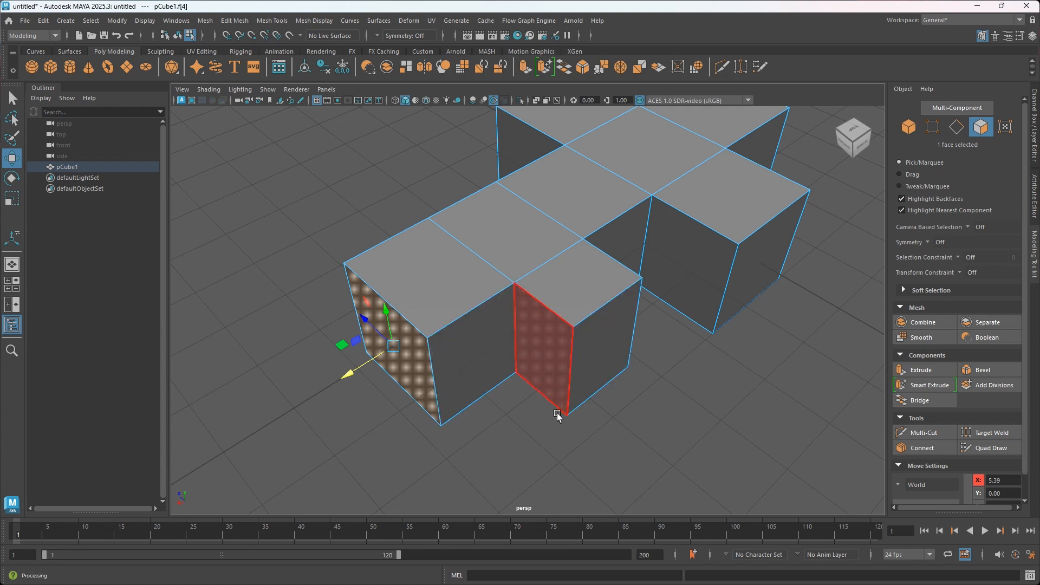
{"action": "left_click", "coordinate": [582, 431]}
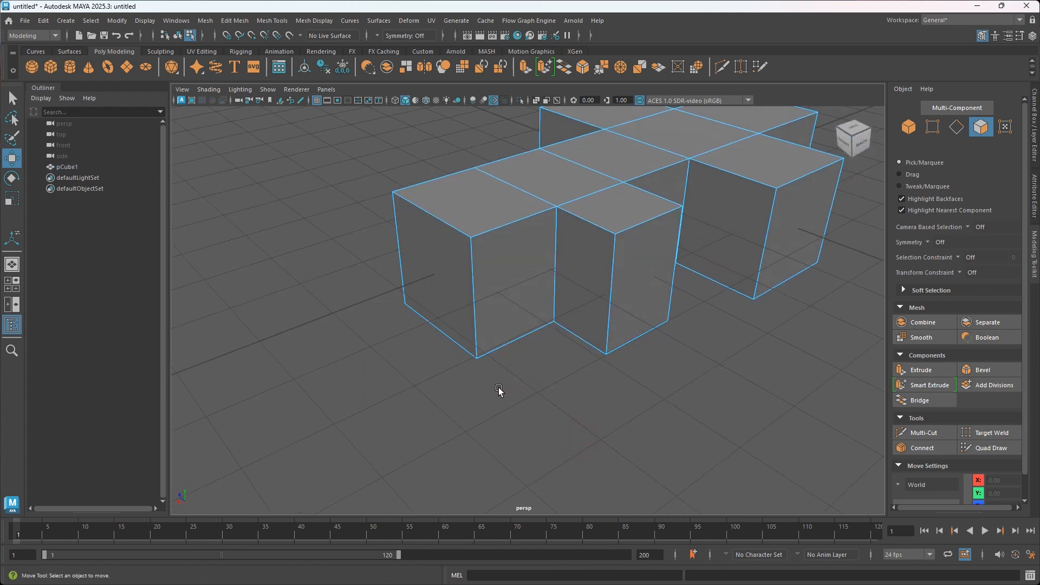
- Extrude the long arm's end face outward by about 1.72
{"action": "left_click", "coordinate": [437, 262]}
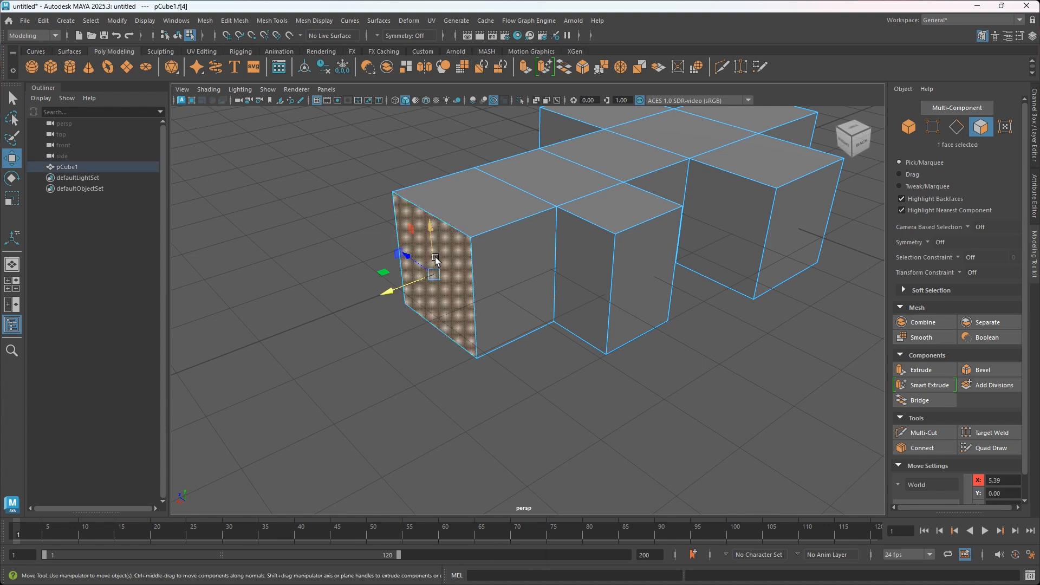
{"action": "key", "text": "ctrl+e"}
{"action": "left_click_drag", "start_coordinate": [437, 263], "coordinate": [287, 309]}
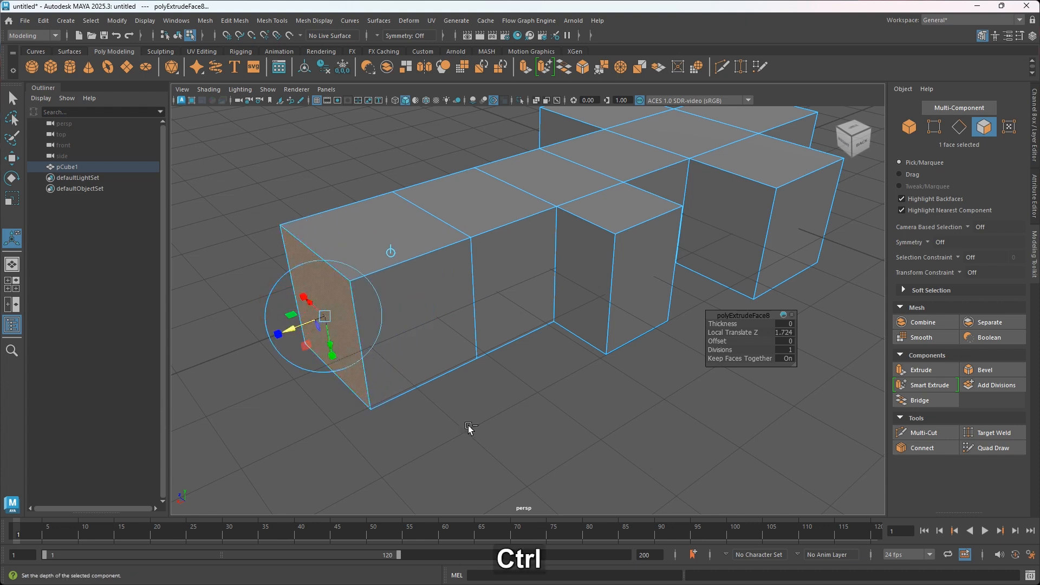
- Undo the last extrusion pull on the long arm's end face and move that face outward along X to about 6.74
{"action": "key", "text": "ctrl+z"}
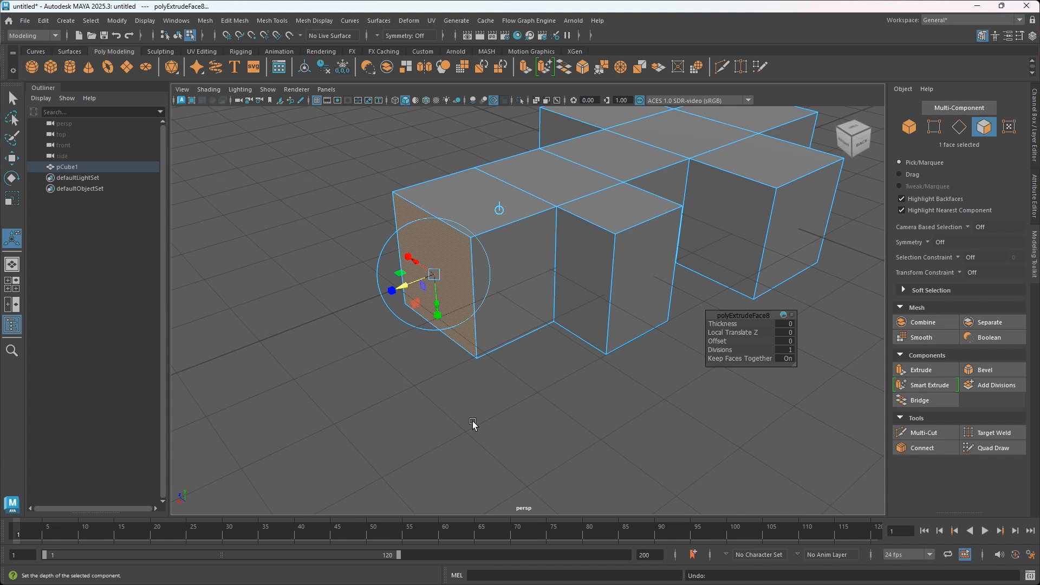
{"action": "key", "text": "w"}
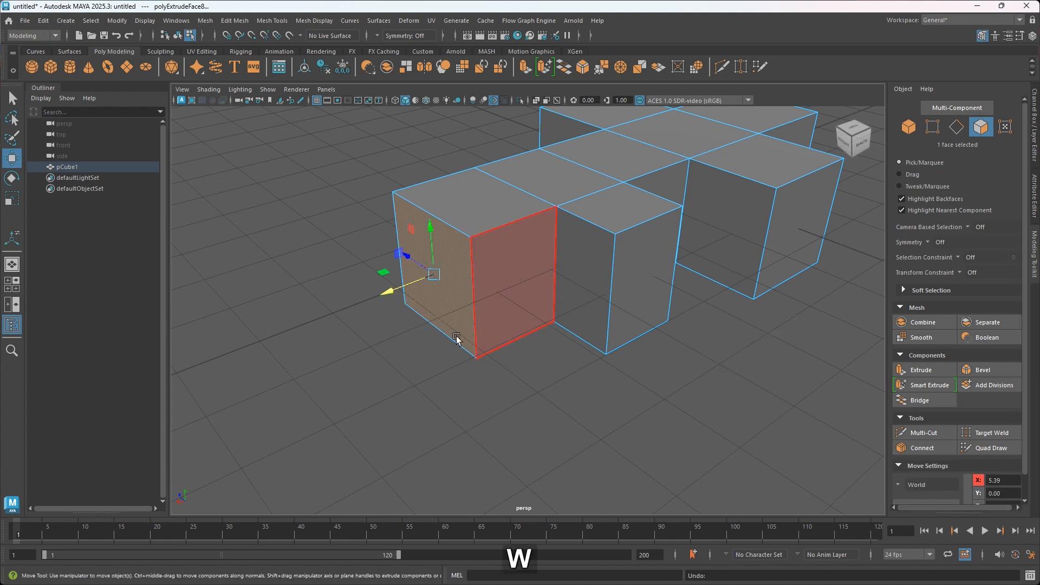
{"action": "left_click", "coordinate": [551, 347]}
{"action": "left_click", "coordinate": [517, 309]}
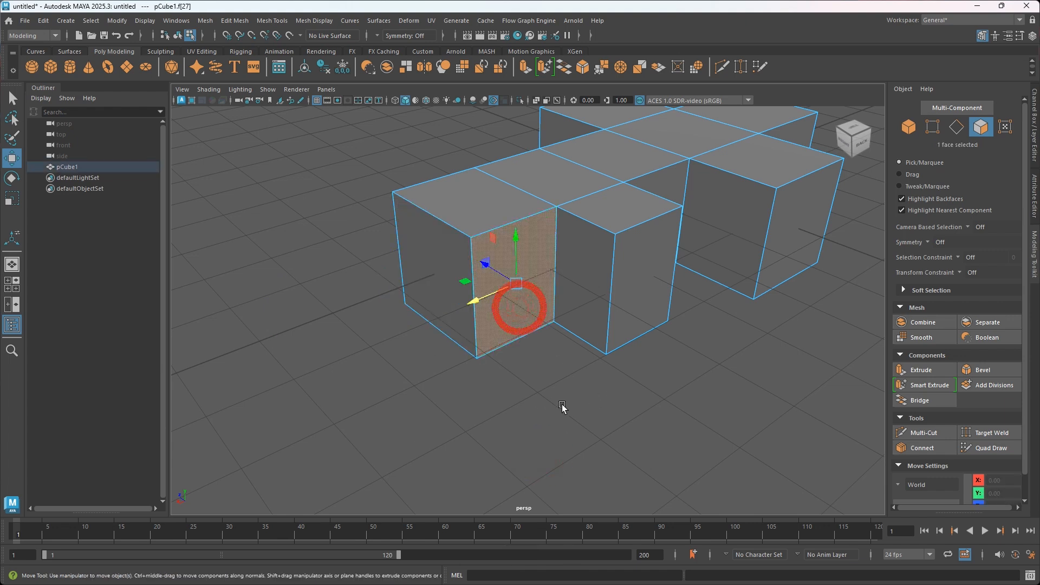
{"action": "left_click", "coordinate": [623, 320]}
{"action": "left_click", "coordinate": [691, 177], "text": "shift"}
{"action": "left_click", "coordinate": [427, 293]}
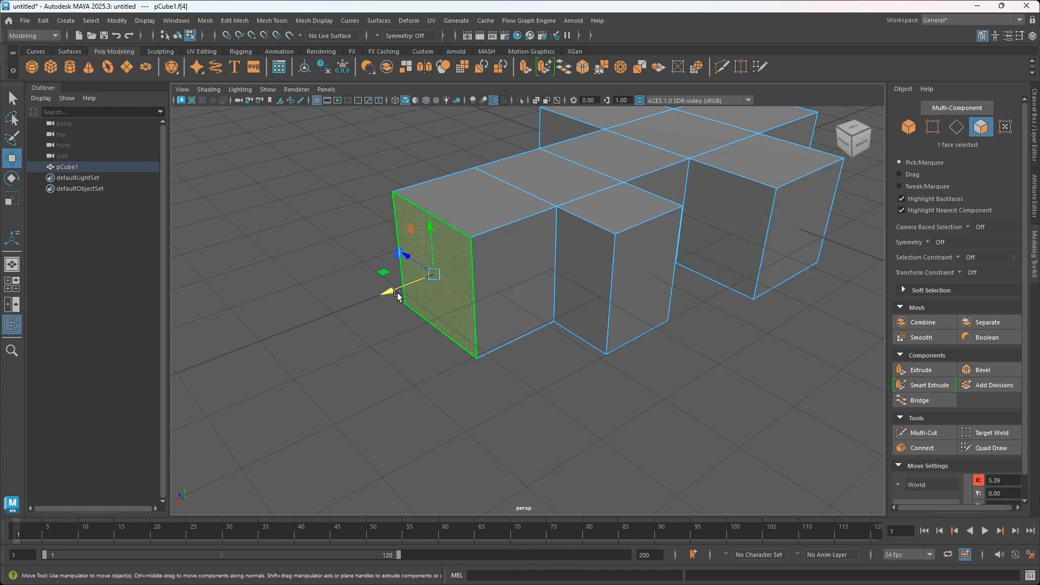
{"action": "left_click_drag", "start_coordinate": [390, 295], "coordinate": [302, 314]}
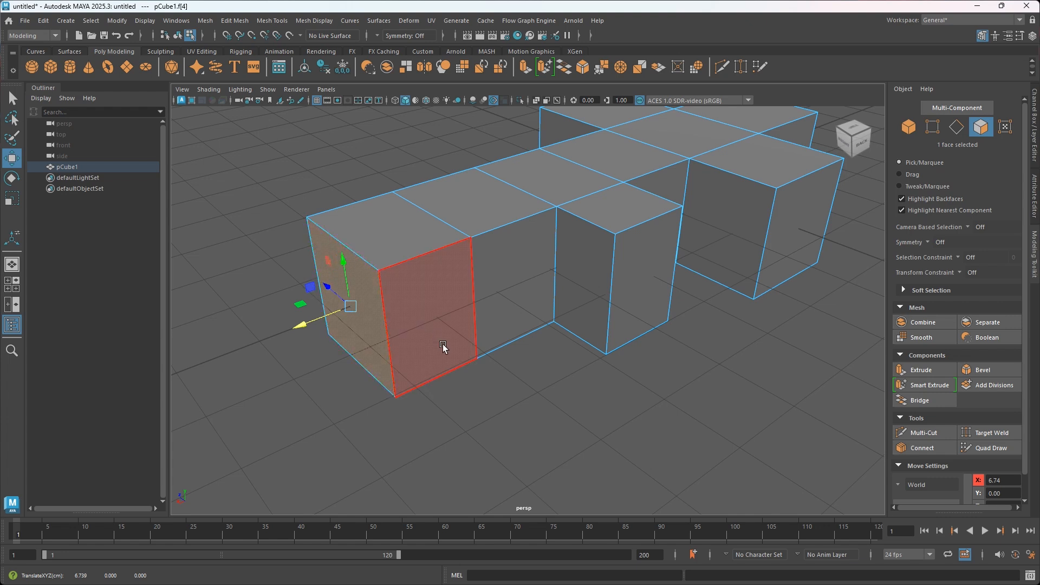
- Extrude the −Z side face of the long arm's new end block outward by about 2.05
{"action": "left_click", "coordinate": [431, 332]}
{"action": "key", "text": "ctrl"}
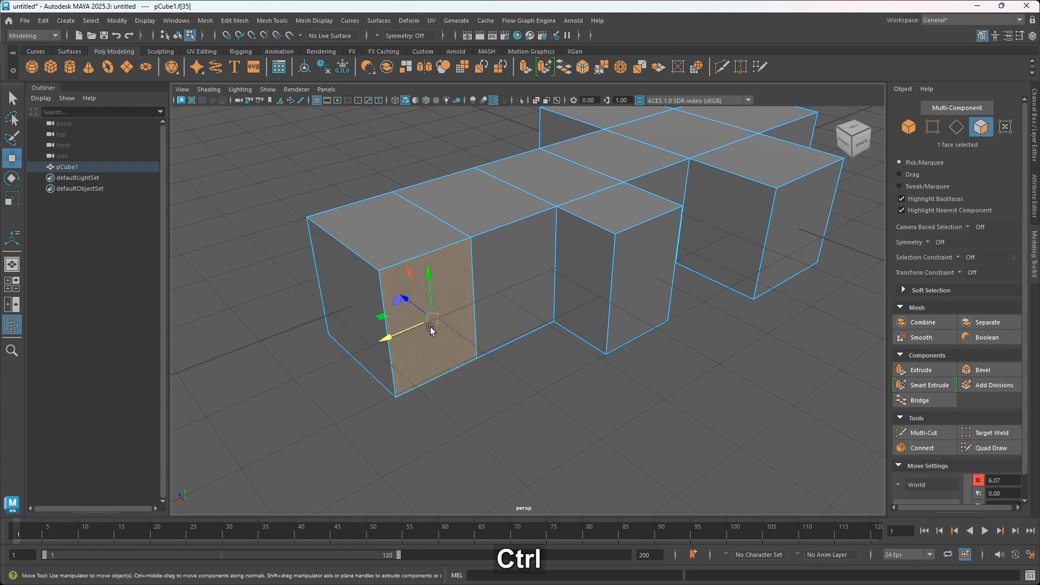
{"action": "key", "text": "ctrl+e"}
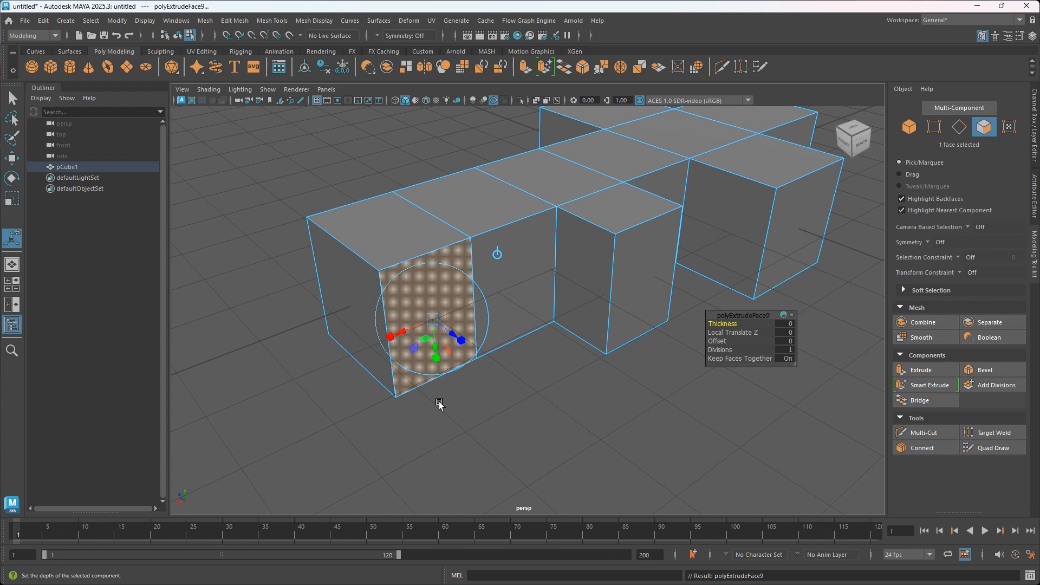
{"action": "left_click_drag", "start_coordinate": [442, 404], "coordinate": [476, 401], "text": "alt"}
{"action": "middle_click_drag", "start_coordinate": [475, 400], "coordinate": [454, 395], "text": "alt"}
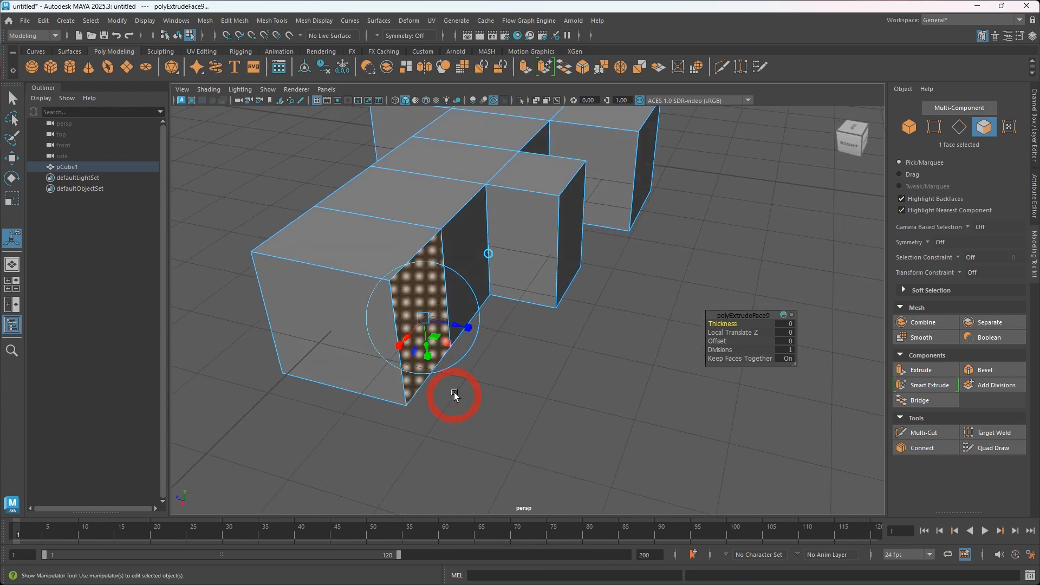
{"action": "left_click_drag", "start_coordinate": [469, 328], "coordinate": [616, 367]}
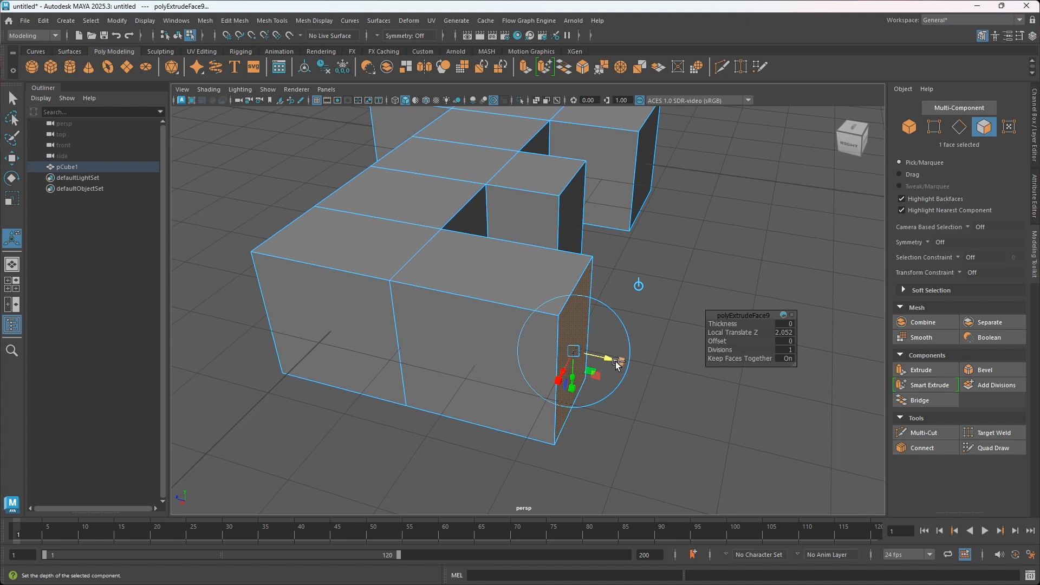
- Undo the extrusion of the end block's side face and clear the selection
{"action": "key", "text": "ctrl+z"}
{"action": "key", "text": "ctrl"}
{"action": "key", "text": "ctrl+z"}
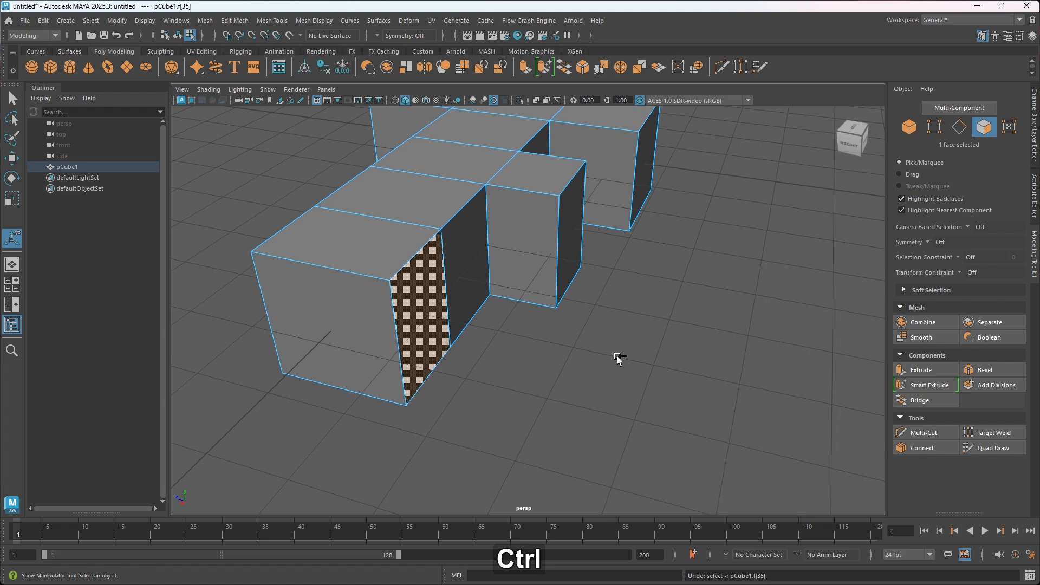
{"action": "key", "text": "ctrl+z"}
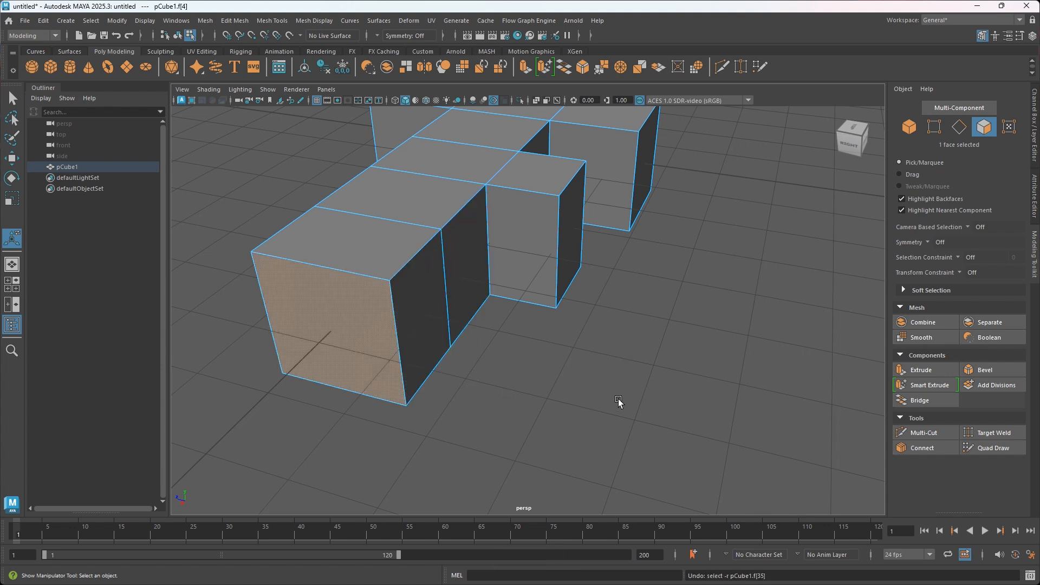
{"action": "left_click", "coordinate": [610, 398]}
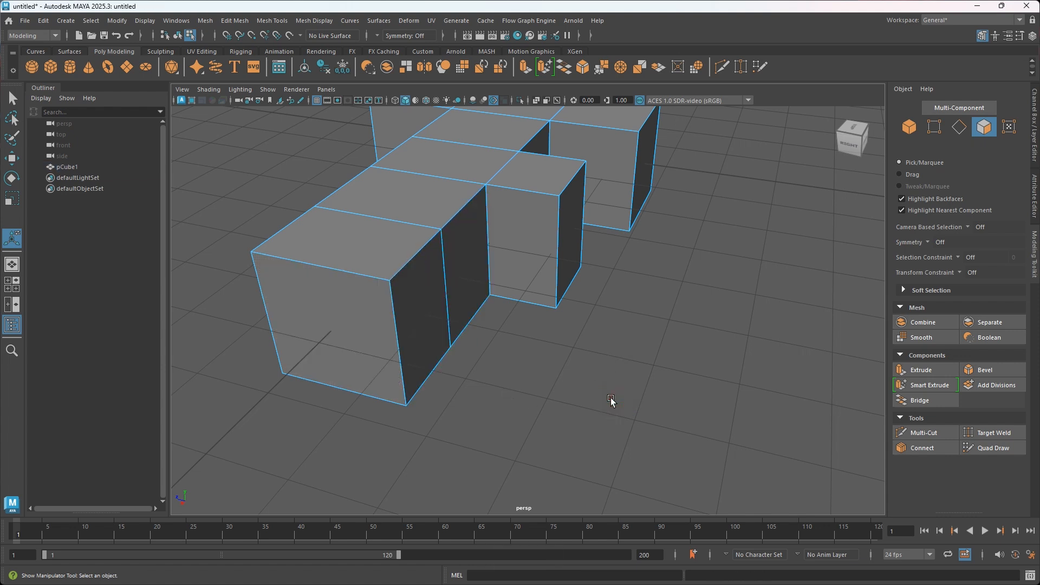
- Move the end block's side face along Z to about −2.40 without extruding, undo the move and deselect the face
{"action": "left_click", "coordinate": [425, 322]}
{"action": "key", "text": "w"}
{"action": "left_click_drag", "start_coordinate": [383, 315], "coordinate": [471, 353]}
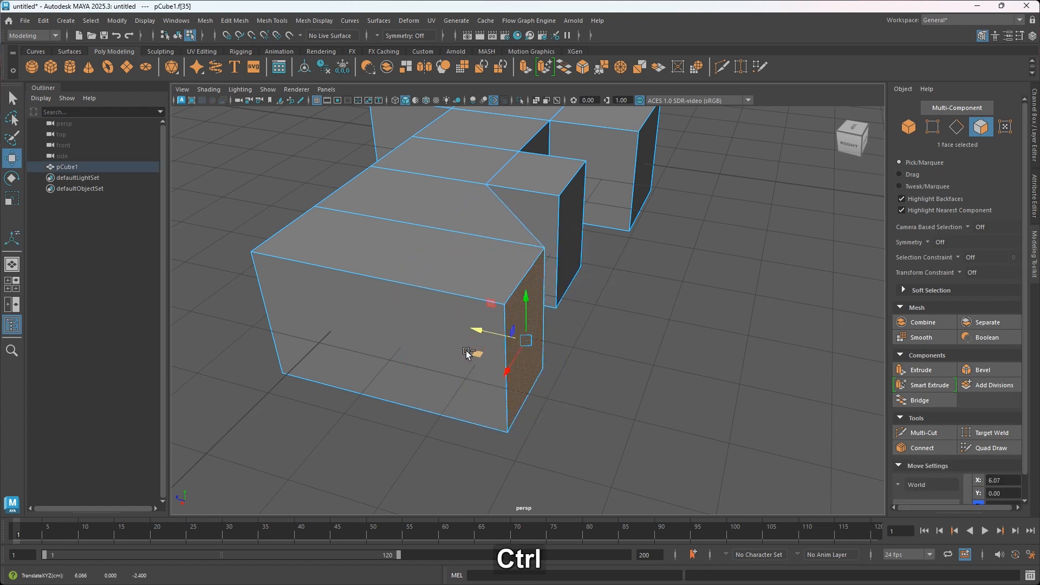
{"action": "key", "text": "ctrl+z"}
{"action": "left_click", "coordinate": [499, 389]}
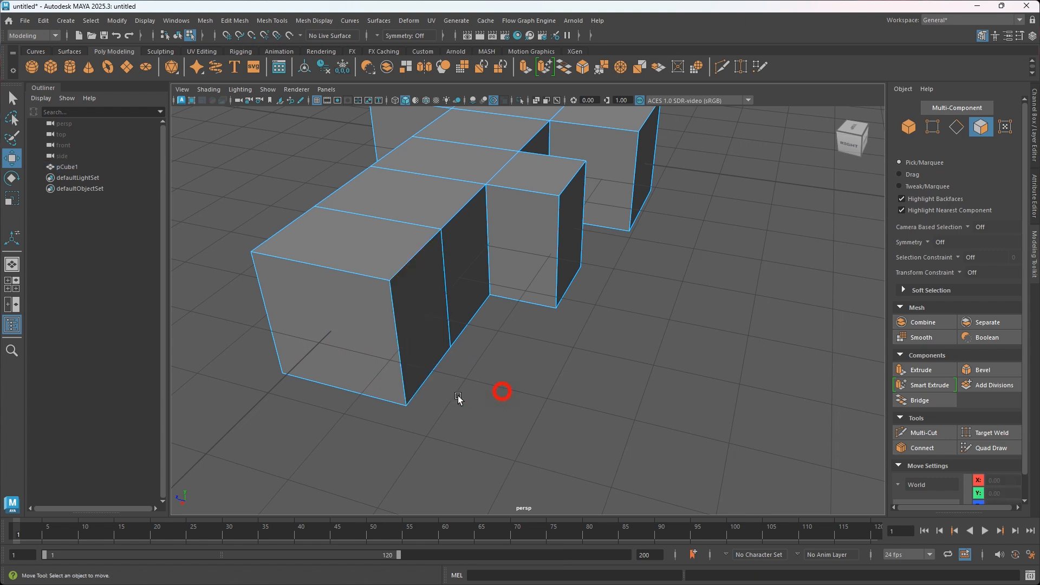
- Switch to edge selection, select the upper edge of the end block's −Z side face, and deselect it
{"action": "right_click_drag", "start_coordinate": [470, 282], "coordinate": [477, 250]}
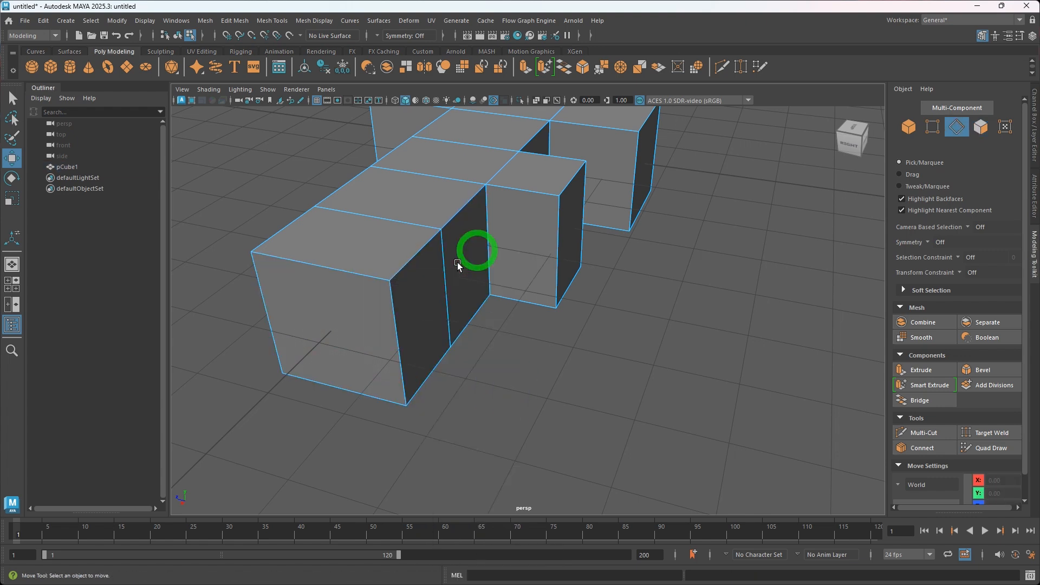
{"action": "left_click", "coordinate": [428, 249]}
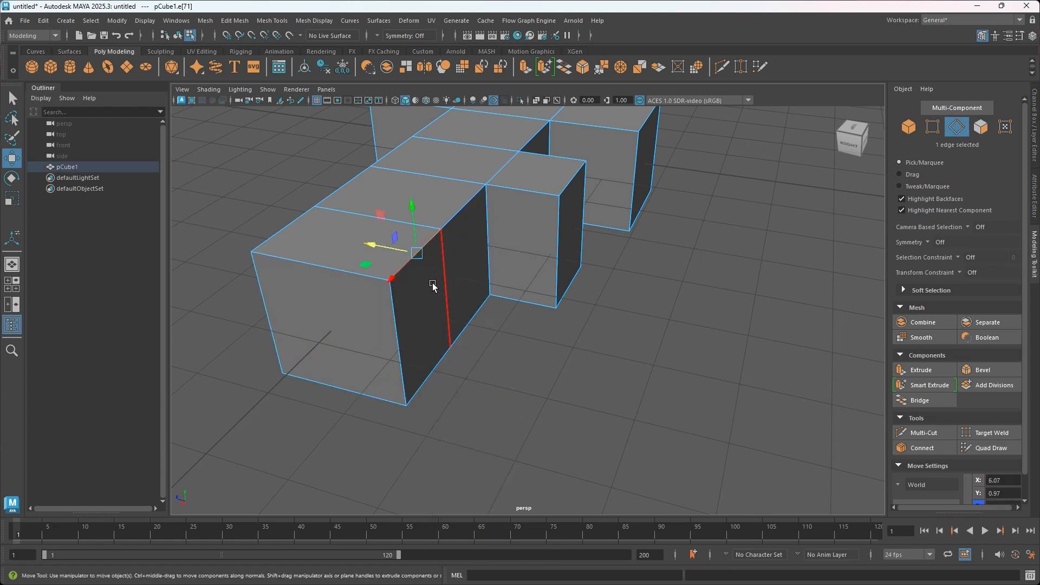
{"action": "left_click", "coordinate": [588, 419]}
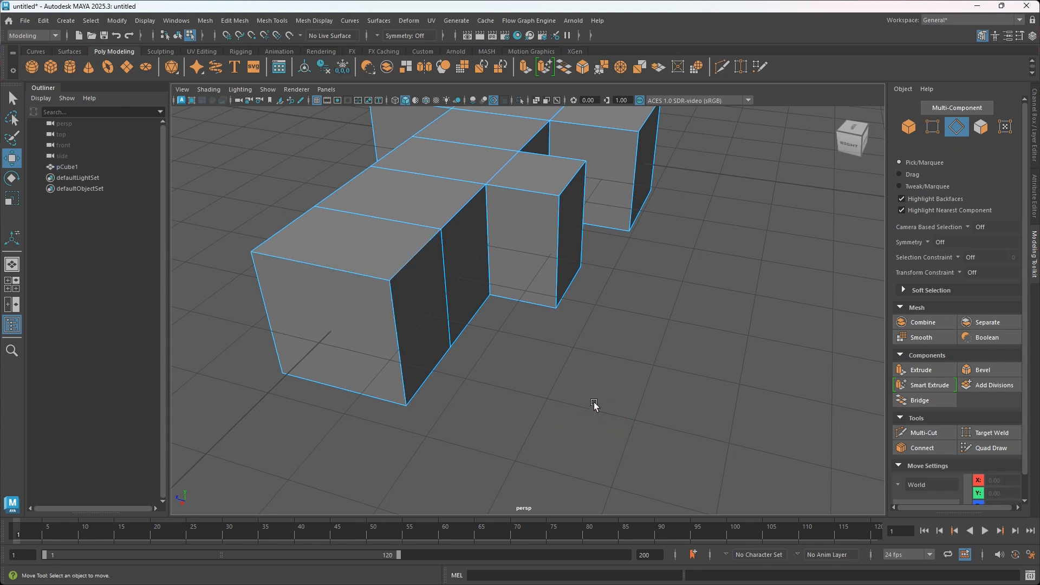
- Return to object selection and delete the whole cross-shaped mesh
{"action": "scroll", "coordinate": [622, 290], "scroll_direction": "down", "scroll_amount": 6}
{"action": "middle_click_drag", "start_coordinate": [576, 248], "coordinate": [554, 318], "text": "alt"}
{"action": "right_click_drag", "start_coordinate": [521, 275], "coordinate": [574, 260]}
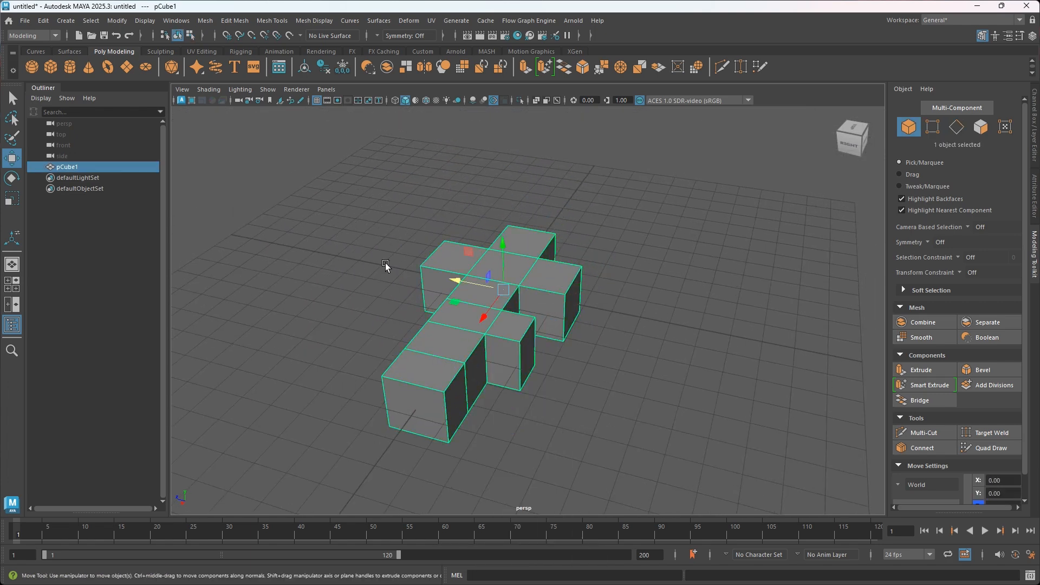
{"action": "key", "text": "BackSpace"}
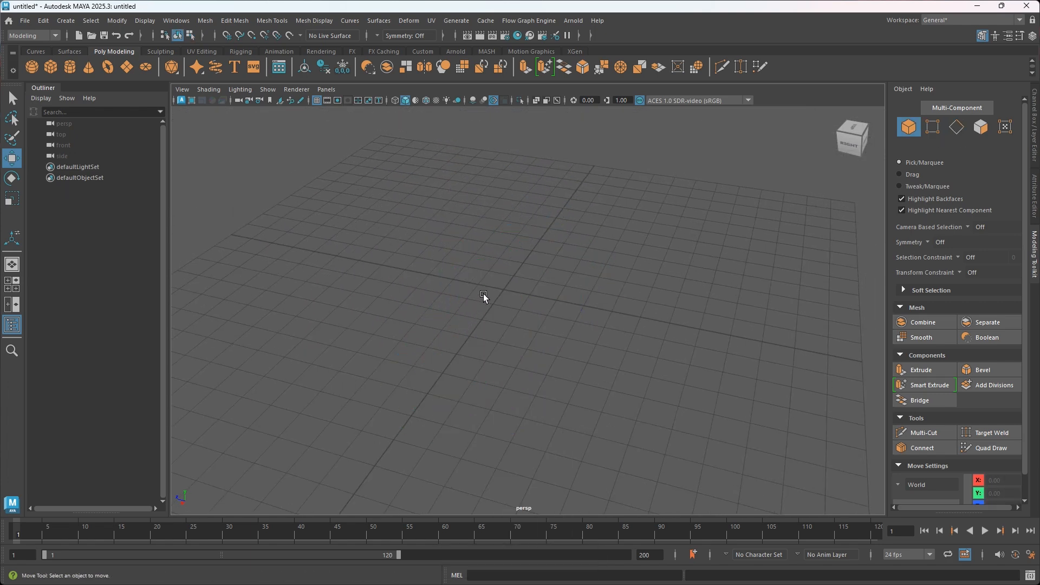
- Create a polygon cylinder and a polygon cube, and move the cube along Z clear of the cylinder
{"action": "right_click_drag", "start_coordinate": [485, 289], "coordinate": [422, 290], "text": "shift"}
{"action": "right_click_drag", "start_coordinate": [581, 275], "coordinate": [577, 305], "text": "shift"}
{"action": "left_click", "coordinate": [580, 274]}
{"action": "scroll", "coordinate": [525, 376], "scroll_direction": "up", "scroll_amount": 3}
{"action": "left_click_drag", "start_coordinate": [505, 381], "coordinate": [559, 383], "text": "alt"}
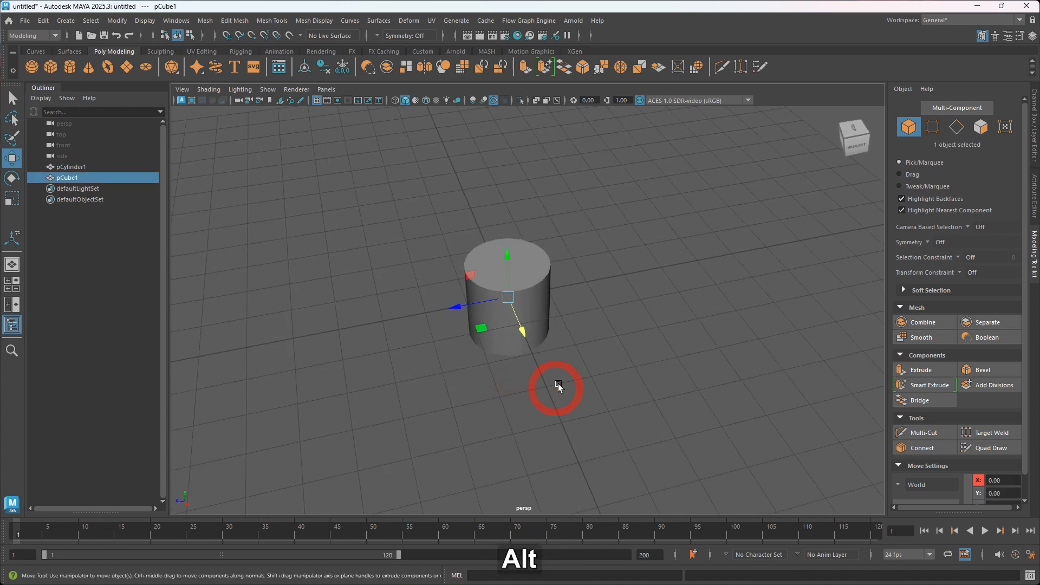
{"action": "middle_click_drag", "start_coordinate": [555, 382], "coordinate": [520, 375], "text": "alt"}
{"action": "left_click_drag", "start_coordinate": [428, 301], "coordinate": [564, 285]}
- Preview the cube with smooth mesh display up close and return it to the unsmoothed display
{"action": "left_click_drag", "start_coordinate": [555, 377], "coordinate": [524, 303], "text": "alt"}
{"action": "middle_click_drag", "start_coordinate": [524, 303], "coordinate": [478, 331], "text": "alt"}
{"action": "scroll", "coordinate": [478, 331], "scroll_direction": "up", "scroll_amount": 4}
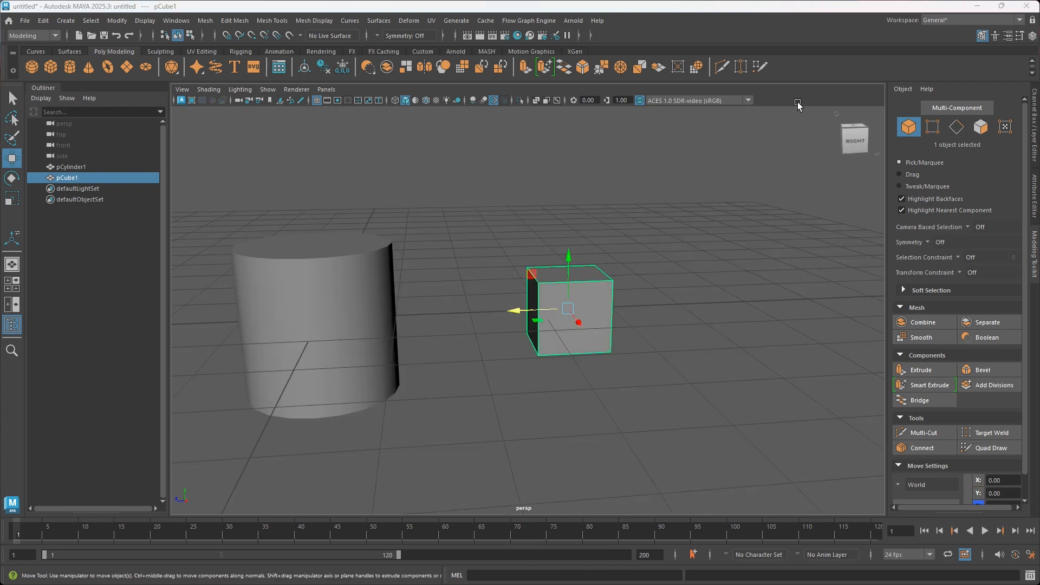
{"action": "left_click_drag", "start_coordinate": [610, 350], "coordinate": [562, 348], "text": "alt"}
{"action": "middle_click_drag", "start_coordinate": [562, 348], "coordinate": [576, 359], "text": "alt"}
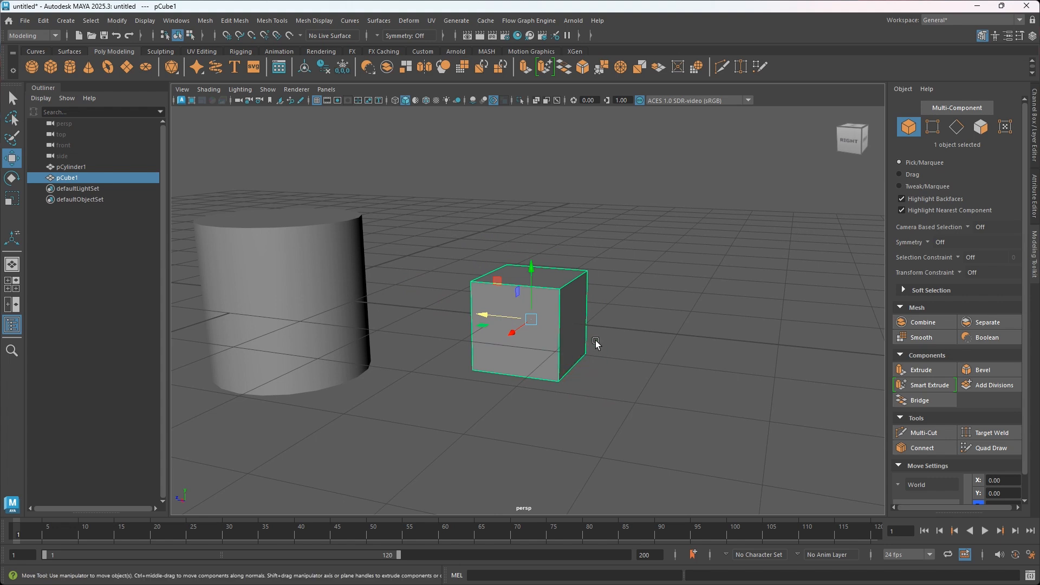
{"action": "key", "text": "3"}
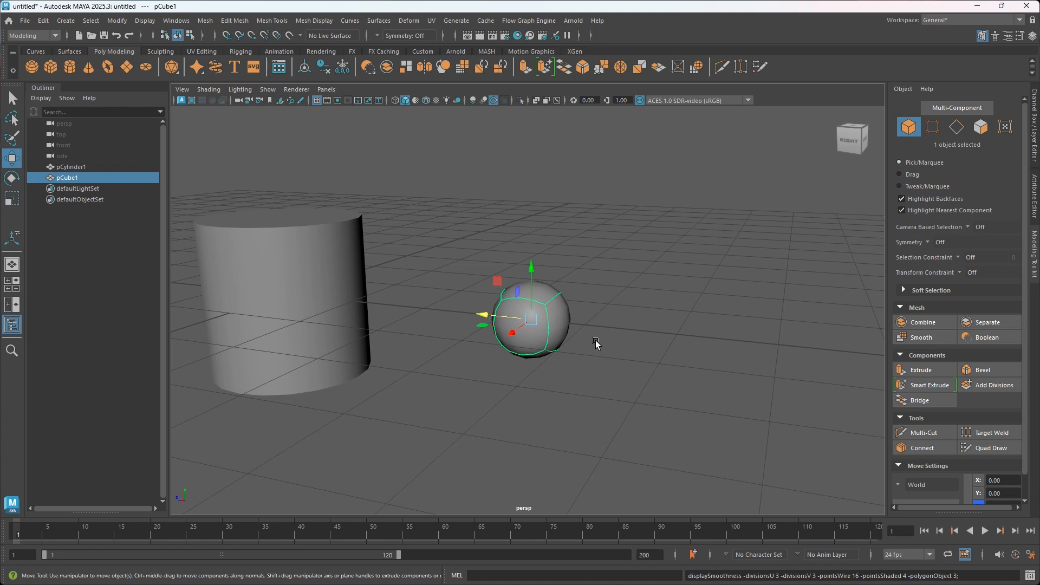
{"action": "scroll", "coordinate": [539, 344], "scroll_direction": "up", "scroll_amount": 5}
{"action": "middle_click_drag", "start_coordinate": [539, 344], "coordinate": [559, 356], "text": "alt"}
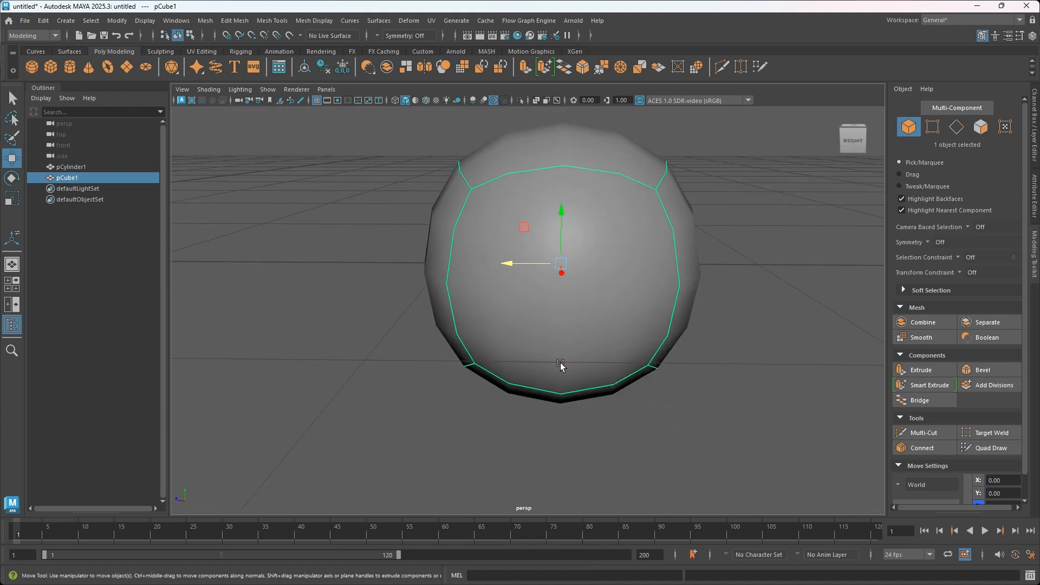
{"action": "key", "text": "1"}
{"action": "scroll", "coordinate": [588, 372], "scroll_direction": "down", "scroll_amount": 5, "text": "alt"}
{"action": "middle_click_drag", "start_coordinate": [560, 369], "coordinate": [511, 383], "text": "alt"}
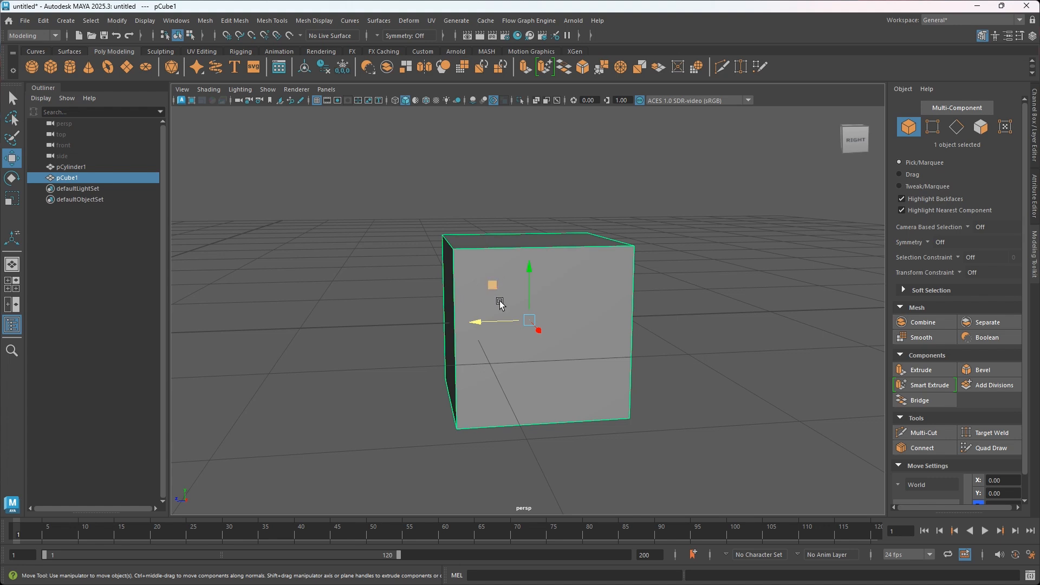
- Apply a Bevel to the whole cube
{"action": "left_click_drag", "start_coordinate": [581, 349], "coordinate": [561, 360], "text": "alt"}
{"action": "middle_click_drag", "start_coordinate": [561, 359], "coordinate": [576, 349], "text": "alt"}
{"action": "key", "text": "ctrl"}
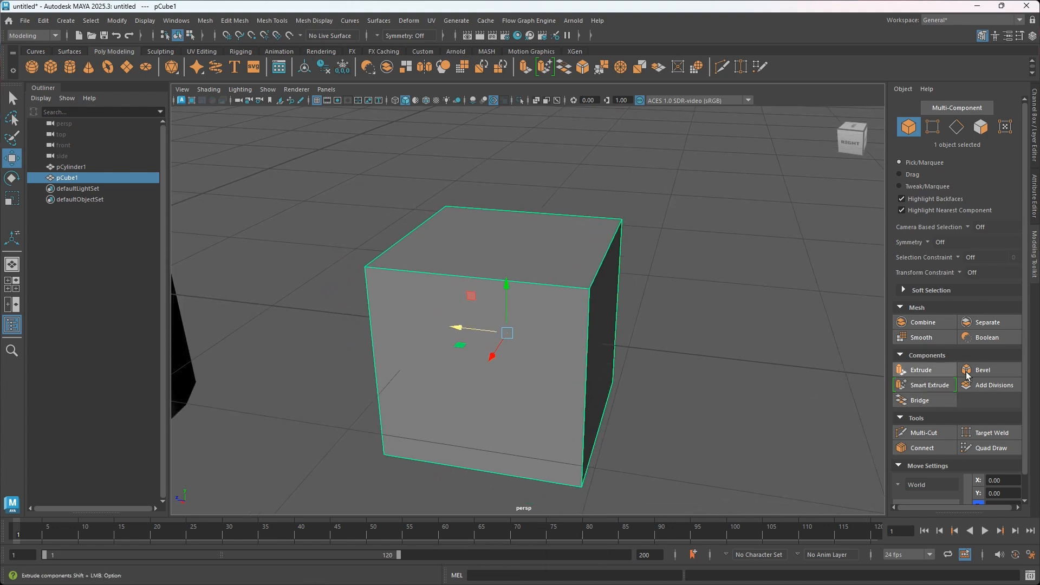
{"action": "left_click", "coordinate": [981, 374]}
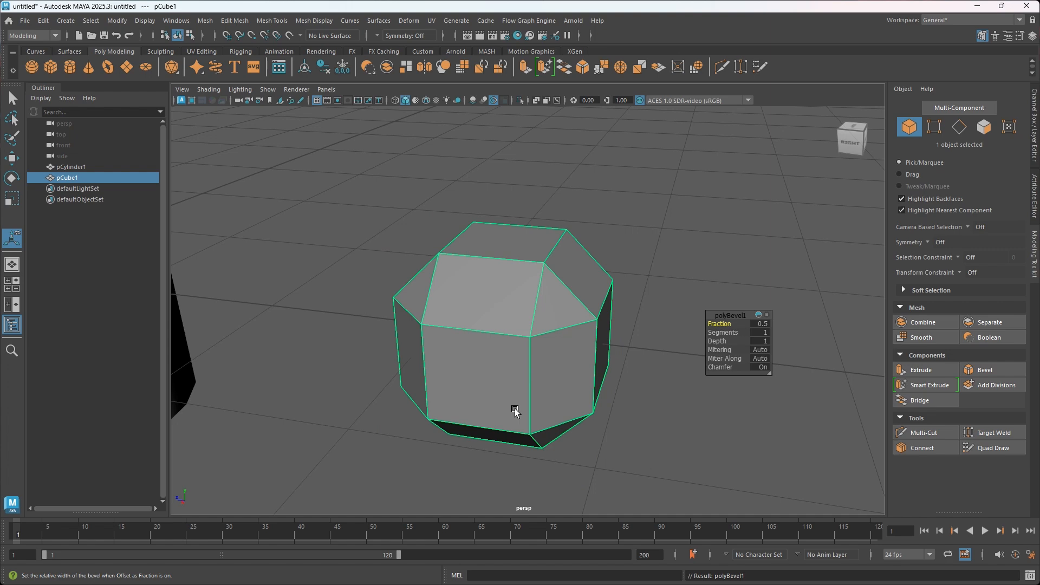
- Set the cube bevel's fraction to 0.1 and its segments to 3
{"action": "left_click_drag", "start_coordinate": [520, 428], "coordinate": [515, 378], "text": "alt"}
{"action": "scroll", "coordinate": [541, 385], "scroll_direction": "up", "scroll_amount": 5}
{"action": "middle_click_drag", "start_coordinate": [540, 385], "coordinate": [513, 345], "text": "alt"}
{"action": "scroll", "coordinate": [513, 345], "scroll_direction": "down", "scroll_amount": 4}
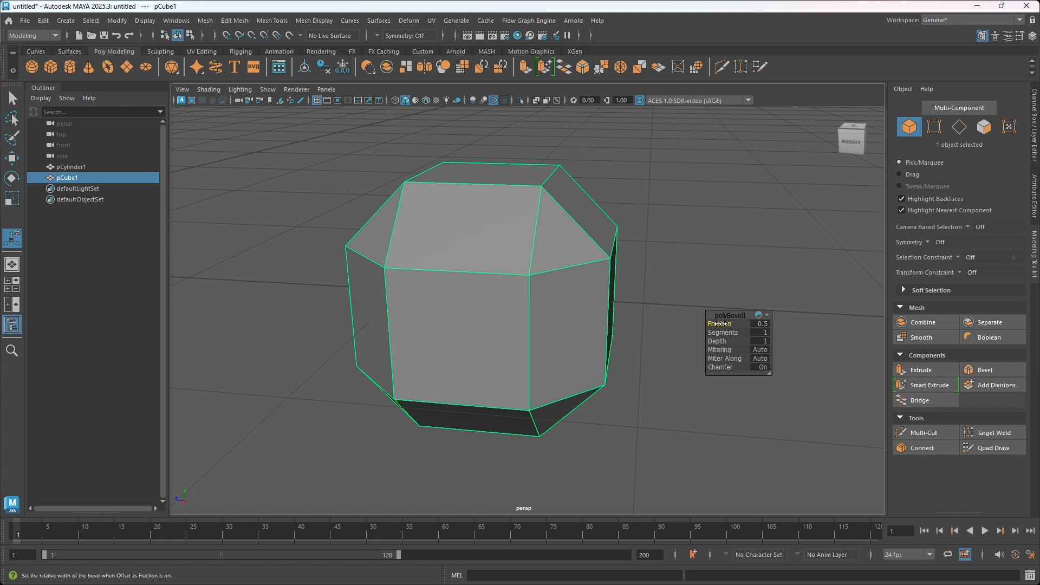
{"action": "left_click_drag", "start_coordinate": [720, 324], "coordinate": [726, 332]}
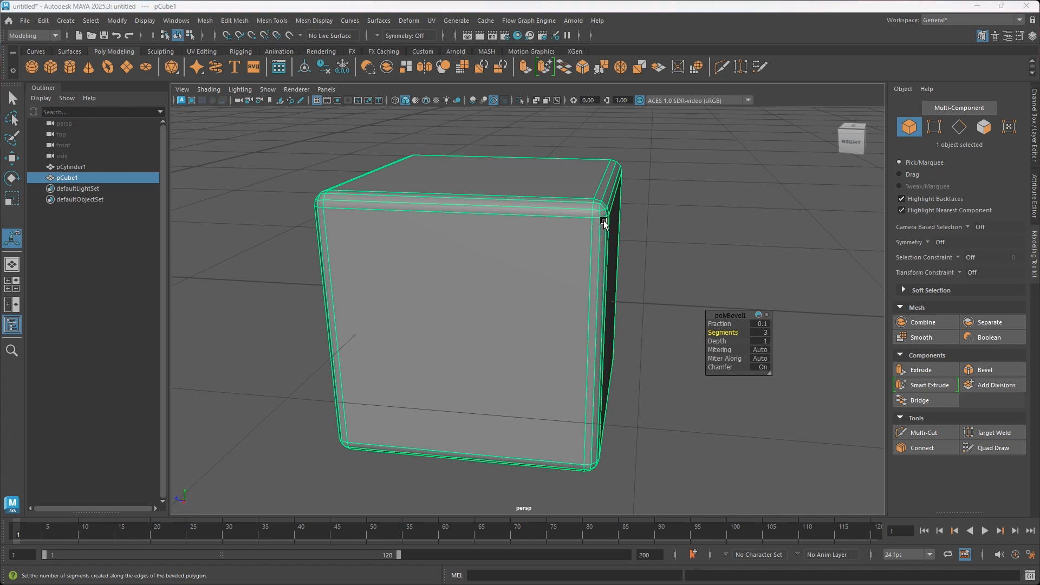
- Try other bevel depths, ending at 1, and turn the Chamfer option off and back on
{"action": "left_click", "coordinate": [753, 344]}
{"action": "left_click_drag", "start_coordinate": [752, 344], "coordinate": [849, 323]}
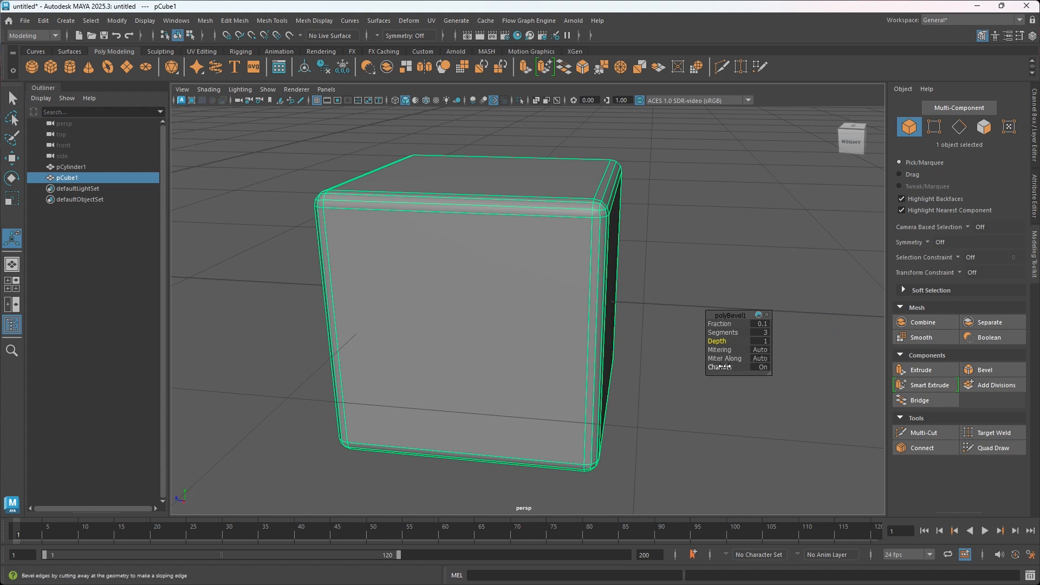
{"action": "left_click", "coordinate": [724, 368]}
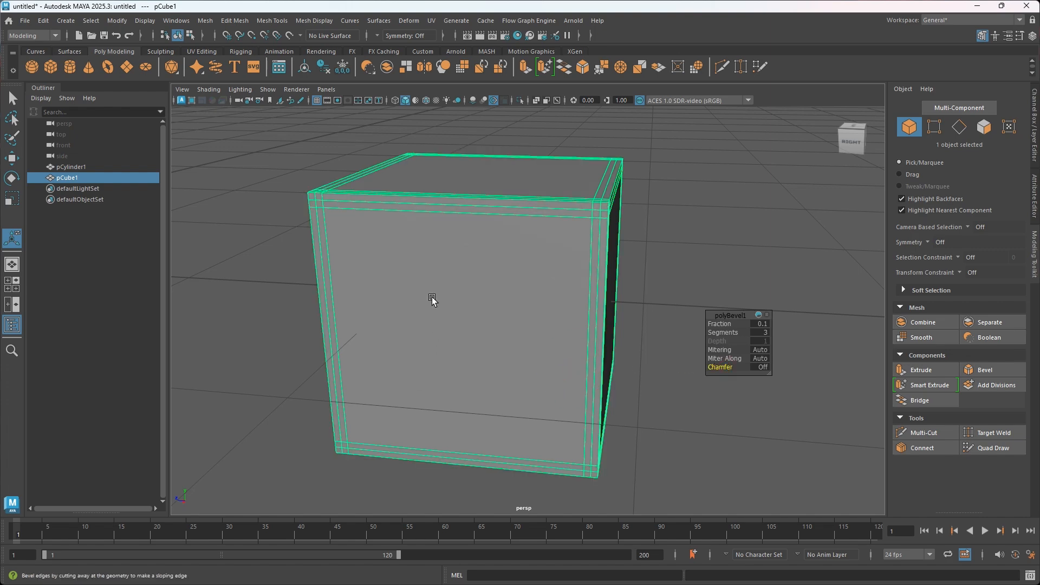
{"action": "left_click_drag", "start_coordinate": [532, 317], "coordinate": [518, 323], "text": "alt"}
{"action": "left_click_drag", "start_coordinate": [513, 351], "coordinate": [506, 346], "text": "alt"}
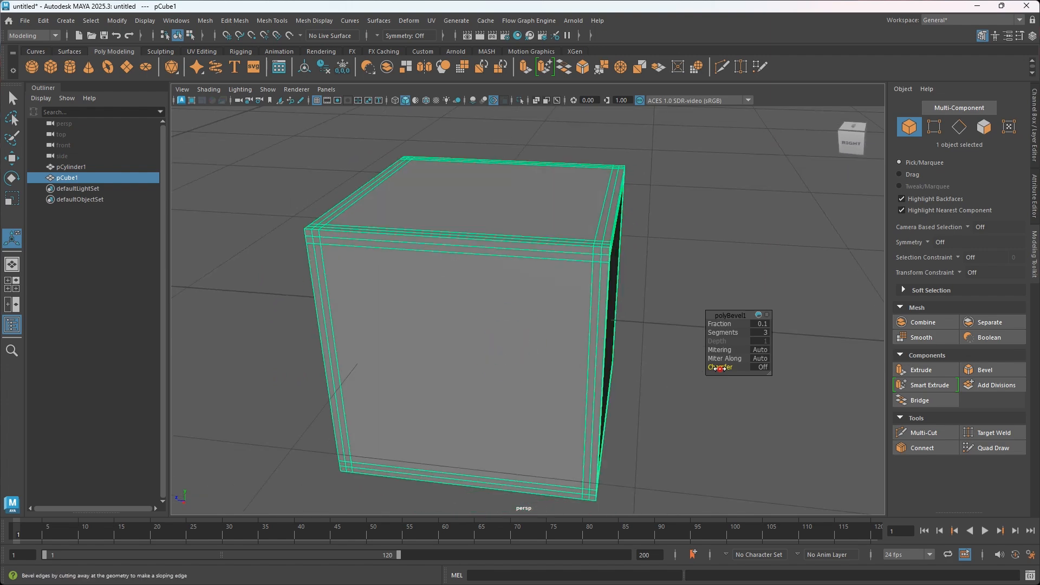
{"action": "left_click", "coordinate": [761, 367]}
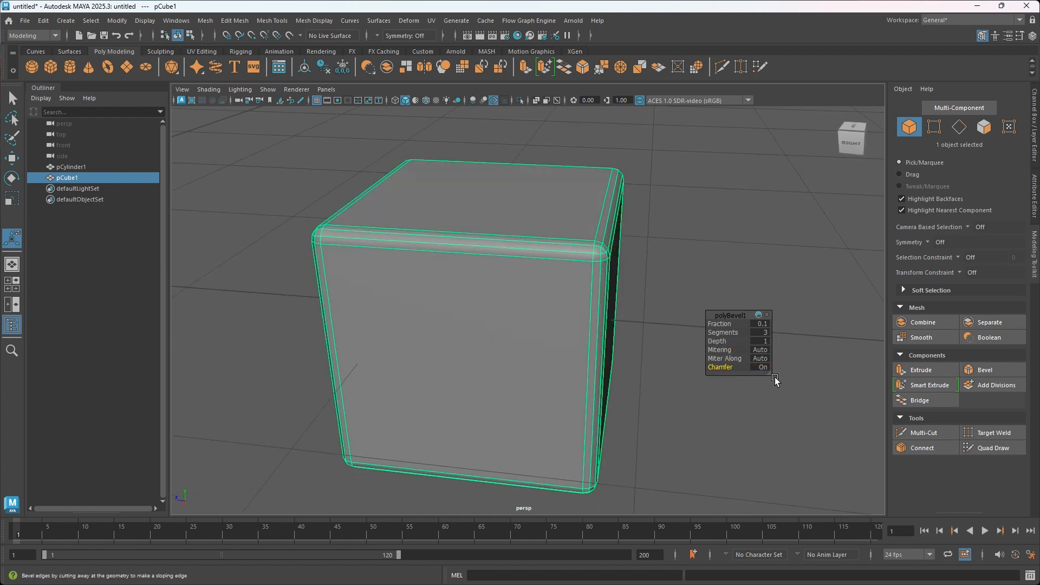
- Adjust the cube bevel's fraction and set its segments to 5
{"action": "scroll", "coordinate": [532, 322], "scroll_direction": "up", "scroll_amount": 5, "text": "alt"}
{"action": "scroll", "coordinate": [540, 317], "scroll_direction": "down", "scroll_amount": 6, "text": "alt"}
{"action": "middle_click_drag", "start_coordinate": [549, 348], "coordinate": [574, 349], "text": "alt"}
{"action": "mouse_move", "coordinate": [539, 352]}
{"action": "left_mouse_down", "text": "alt"}
{"action": "mouse_move", "coordinate": [556, 351]}
{"action": "mouse_move", "coordinate": [538, 350]}
{"action": "left_mouse_up", "text": "alt"}
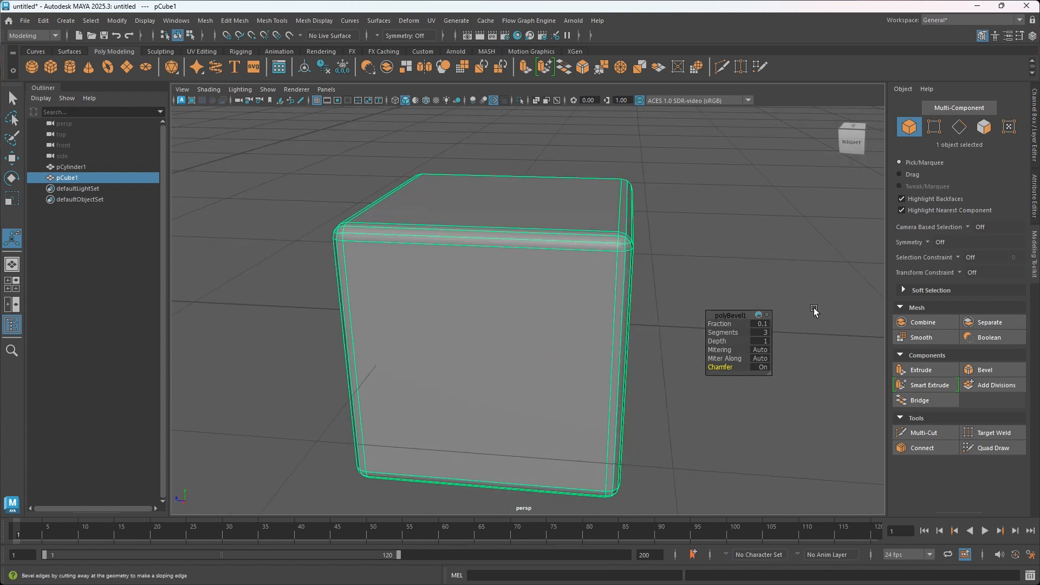
{"action": "left_click", "coordinate": [719, 324]}
{"action": "mouse_move", "coordinate": [719, 324]}
{"action": "middle_mouse_down"}
{"action": "mouse_move", "coordinate": [737, 324]}
{"action": "mouse_move", "coordinate": [704, 325]}
{"action": "mouse_move", "coordinate": [746, 328]}
{"action": "mouse_move", "coordinate": [666, 329]}
{"action": "mouse_move", "coordinate": [771, 335]}
{"action": "mouse_move", "coordinate": [657, 327]}
{"action": "mouse_move", "coordinate": [728, 333]}
{"action": "middle_mouse_up"}
{"action": "key", "text": "ctrl"}
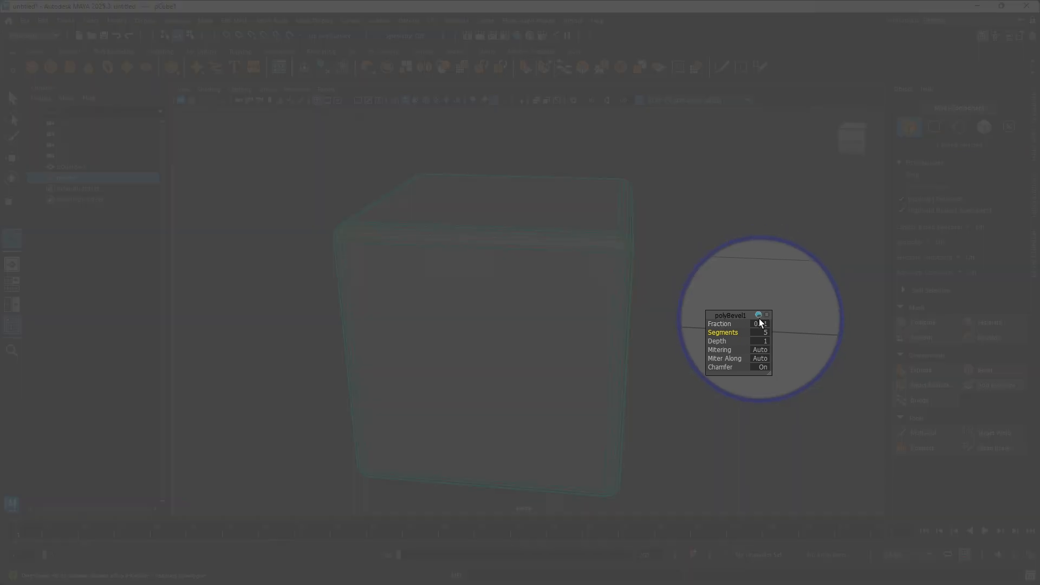
- Set the cube bevel's fraction to 0.14
{"action": "left_click", "coordinate": [757, 316]}
{"action": "left_click", "coordinate": [758, 316]}
{"action": "left_click", "coordinate": [759, 316]}
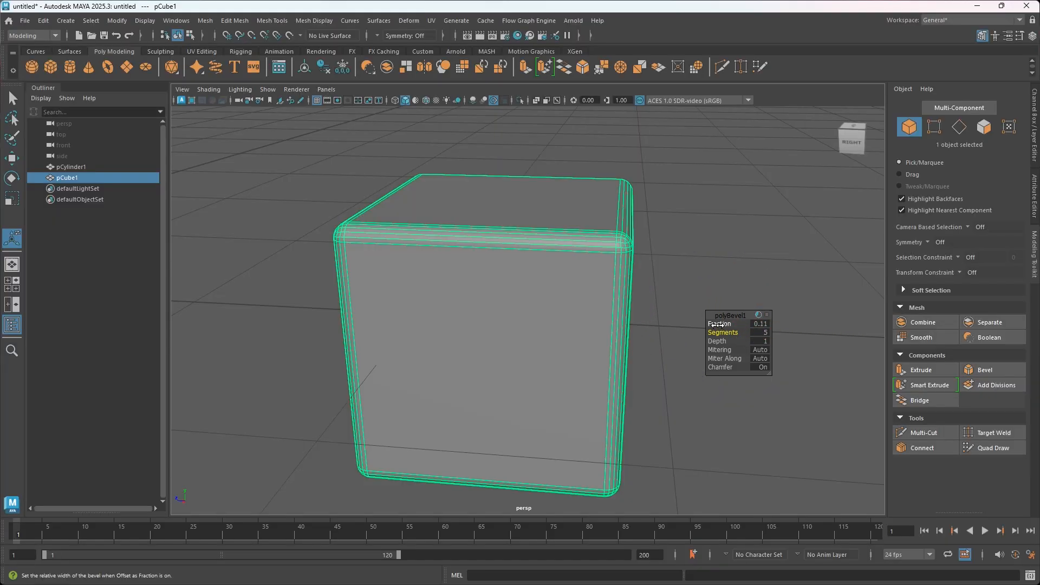
{"action": "mouse_move", "coordinate": [718, 324]}
{"action": "left_mouse_down"}
{"action": "mouse_move", "coordinate": [744, 324]}
{"action": "mouse_move", "coordinate": [713, 324]}
{"action": "left_mouse_up"}
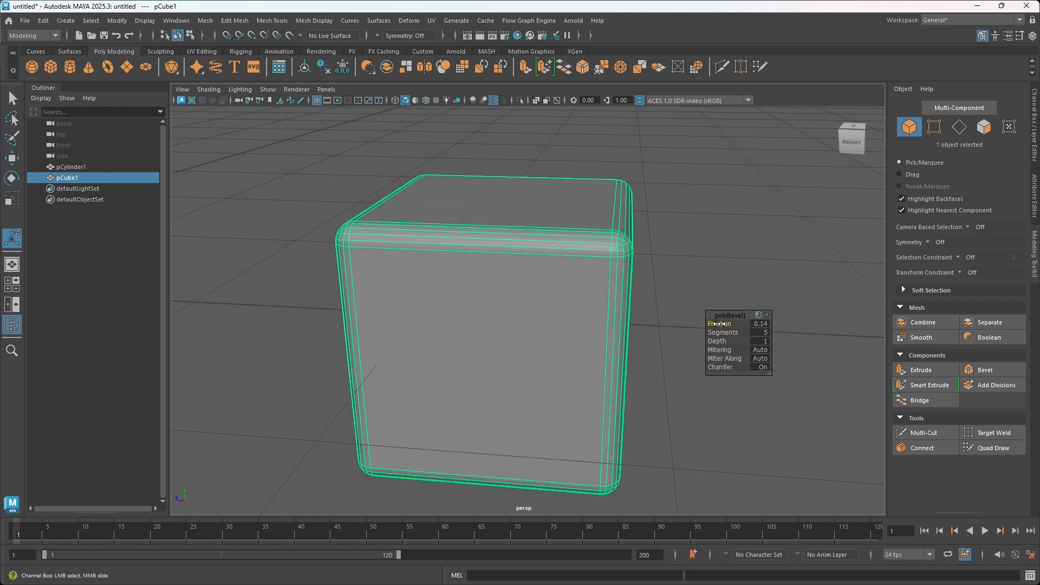
- Return the beveled cube to object mode, turn on its smooth mesh preview and inspect the rounded edges from several sides
{"action": "right_click_drag", "start_coordinate": [565, 248], "coordinate": [636, 232]}
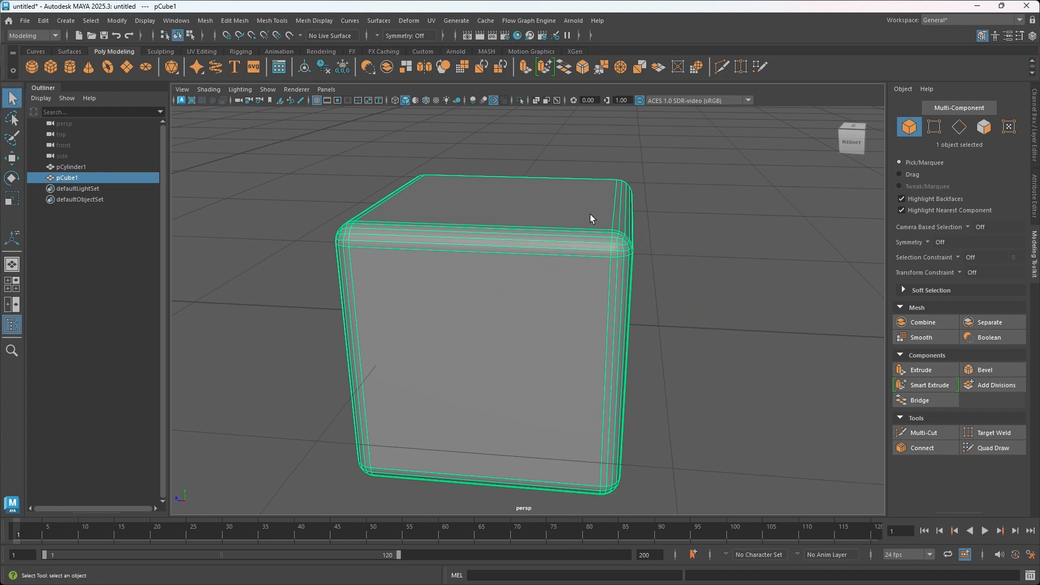
{"action": "key", "text": "3"}
{"action": "left_click", "coordinate": [693, 272]}
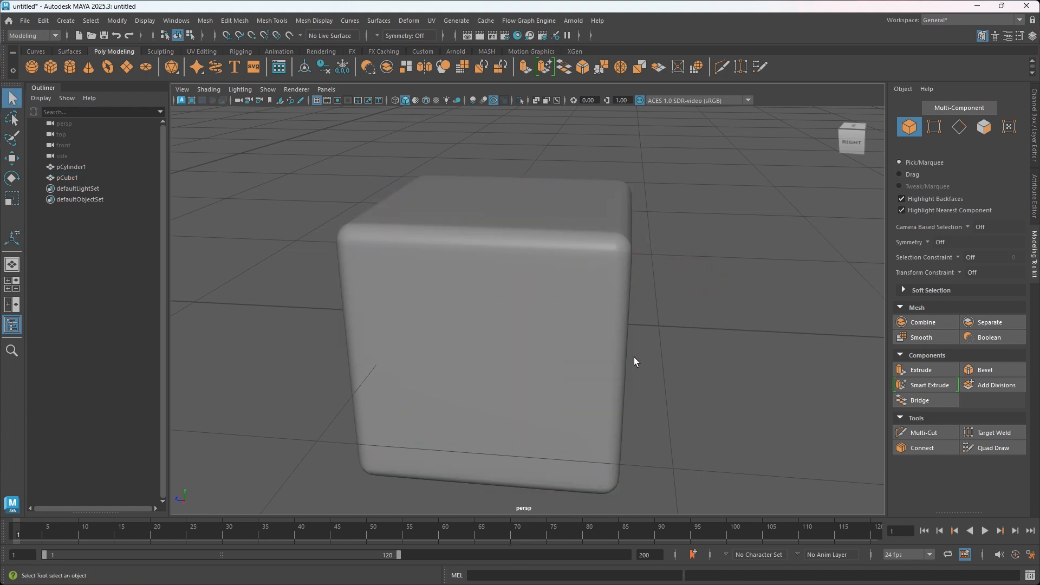
{"action": "left_click_drag", "start_coordinate": [564, 297], "coordinate": [559, 327], "text": "alt"}
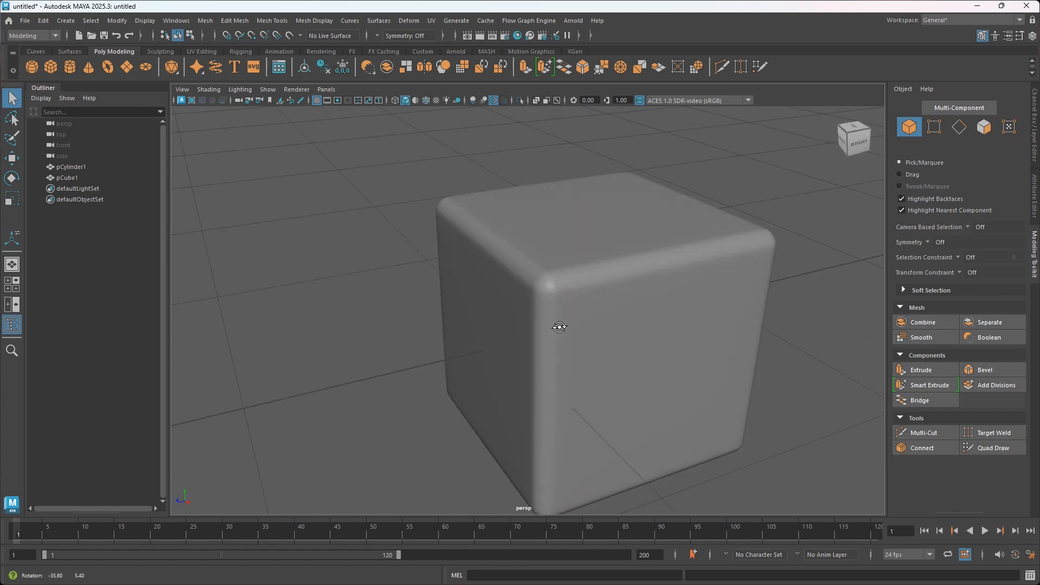
{"action": "left_click", "coordinate": [585, 342]}
{"action": "left_click_drag", "start_coordinate": [620, 360], "coordinate": [600, 348], "text": "alt"}
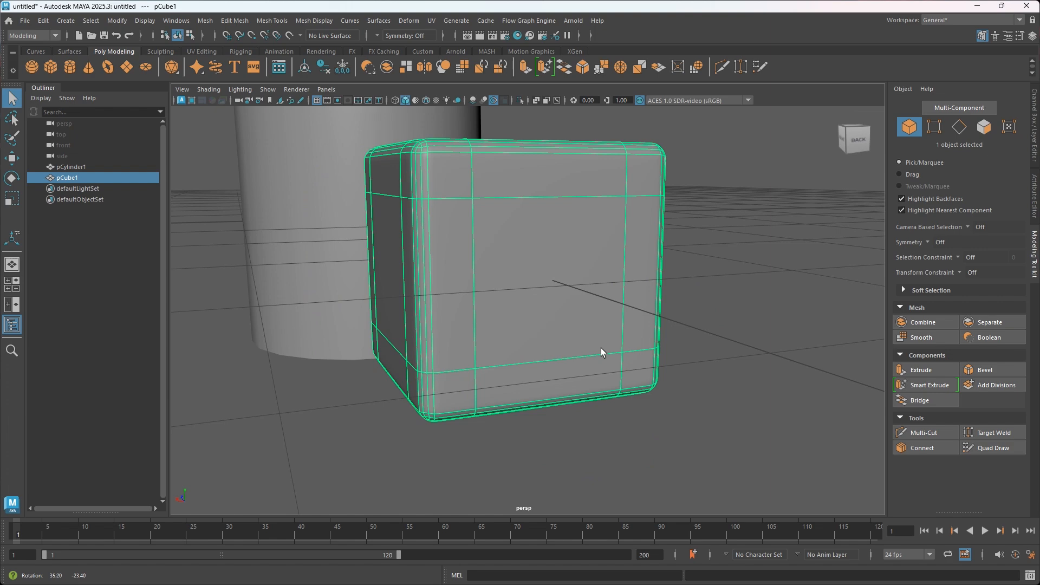
{"action": "left_click_drag", "start_coordinate": [494, 325], "coordinate": [571, 340], "text": "alt"}
{"action": "middle_click_drag", "start_coordinate": [575, 325], "coordinate": [561, 325], "text": "alt"}
{"action": "left_click_drag", "start_coordinate": [561, 314], "coordinate": [495, 363], "text": "alt"}
- Switch the cylinder to edge selection, select the whole edge loop around its top rim and clear the selection
{"action": "middle_click_drag", "start_coordinate": [634, 323], "coordinate": [660, 321], "text": "alt"}
{"action": "scroll", "coordinate": [440, 330], "scroll_direction": "down", "scroll_amount": 3}
{"action": "middle_click_drag", "start_coordinate": [482, 349], "coordinate": [543, 399], "text": "alt"}
{"action": "scroll", "coordinate": [443, 304], "scroll_direction": "down", "scroll_amount": 3}
{"action": "left_click", "coordinate": [453, 280]}
{"action": "left_click_drag", "start_coordinate": [453, 280], "coordinate": [437, 293], "text": "alt"}
{"action": "middle_click_drag", "start_coordinate": [450, 352], "coordinate": [575, 378], "text": "alt"}
{"action": "left_click_drag", "start_coordinate": [482, 356], "coordinate": [492, 318], "text": "alt"}
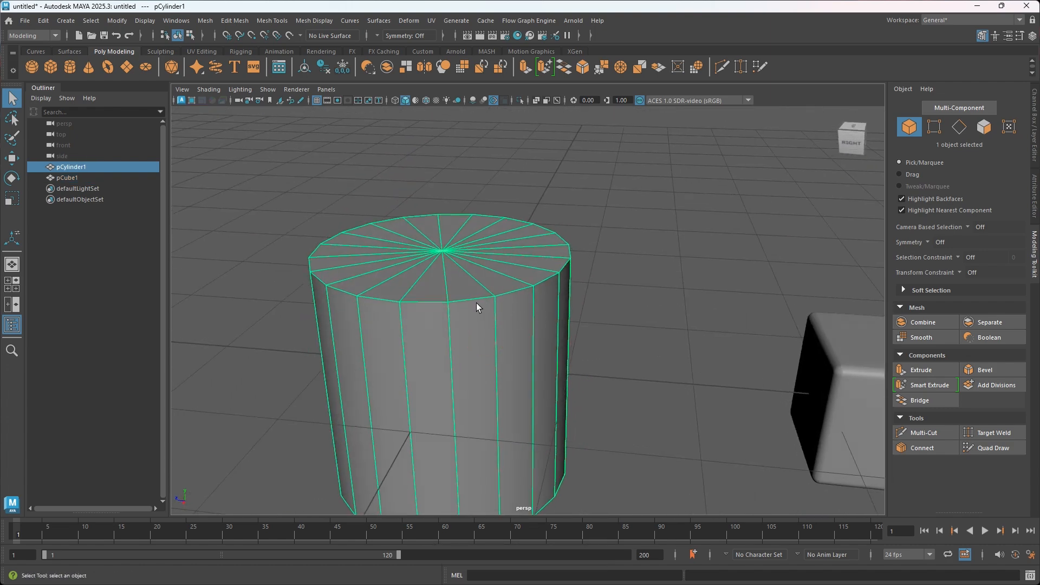
{"action": "right_click", "coordinate": [478, 270]}
{"action": "left_click", "coordinate": [479, 240]}
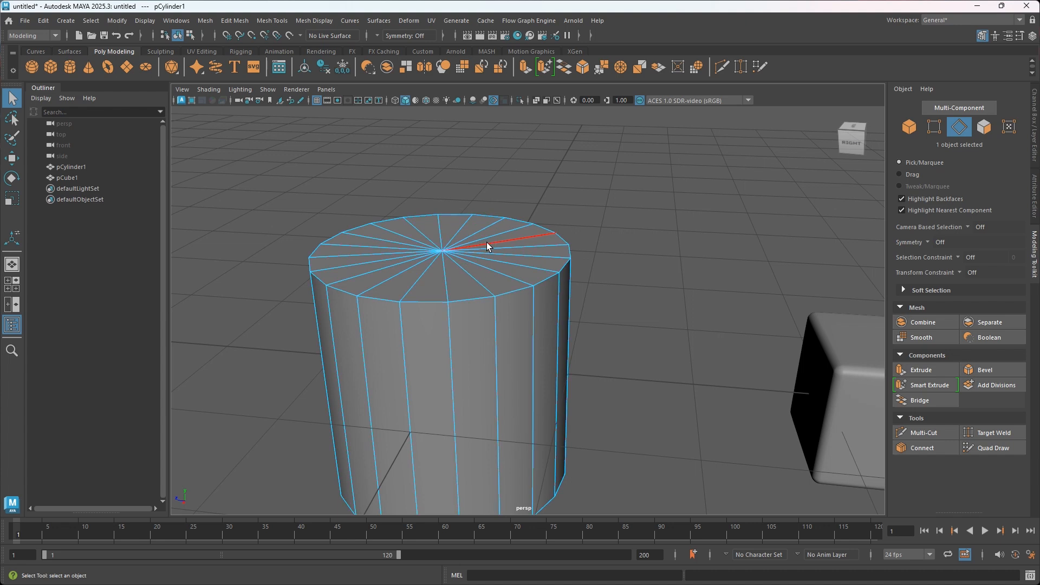
{"action": "double_click", "coordinate": [471, 300]}
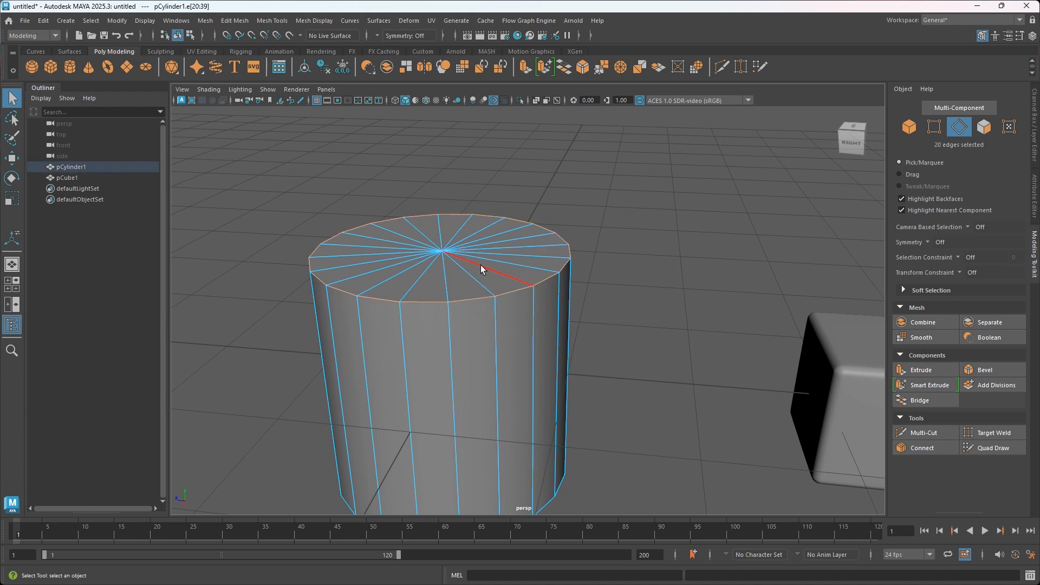
{"action": "left_click", "coordinate": [663, 229]}
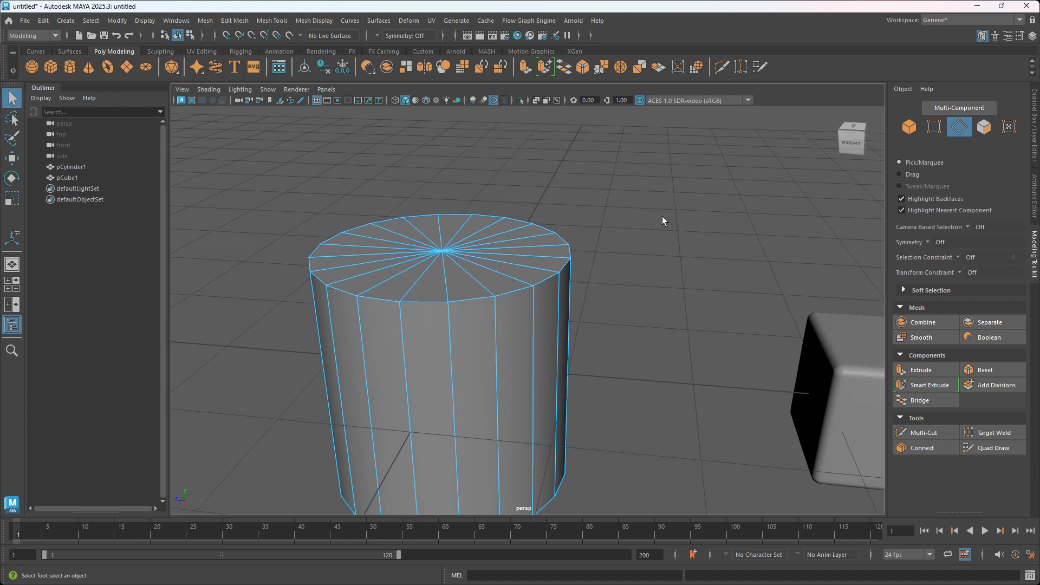
- Pick one edge on the cylinder's top rim, extend the selection to the full rim loop and deselect it
{"action": "left_click", "coordinate": [473, 300]}
{"action": "left_click", "coordinate": [666, 303]}
{"action": "left_click", "coordinate": [522, 293]}
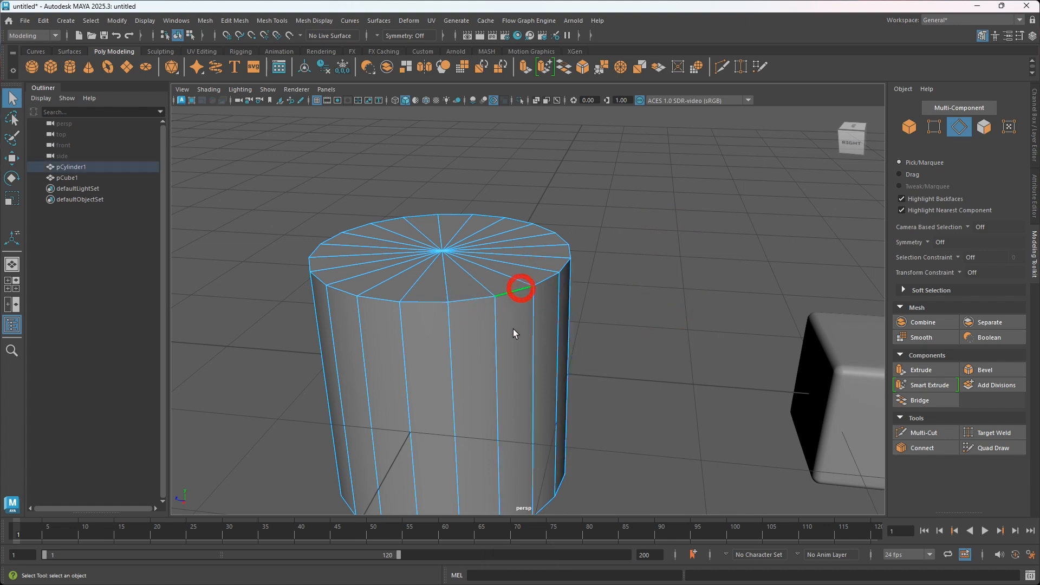
{"action": "double_click", "coordinate": [465, 301], "text": "shift"}
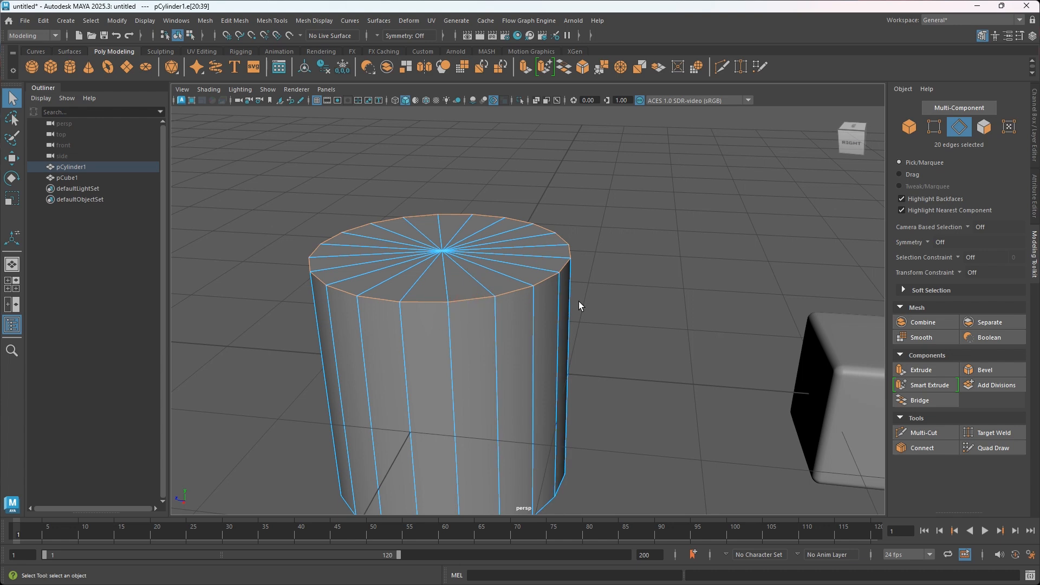
{"action": "left_click", "coordinate": [627, 356]}
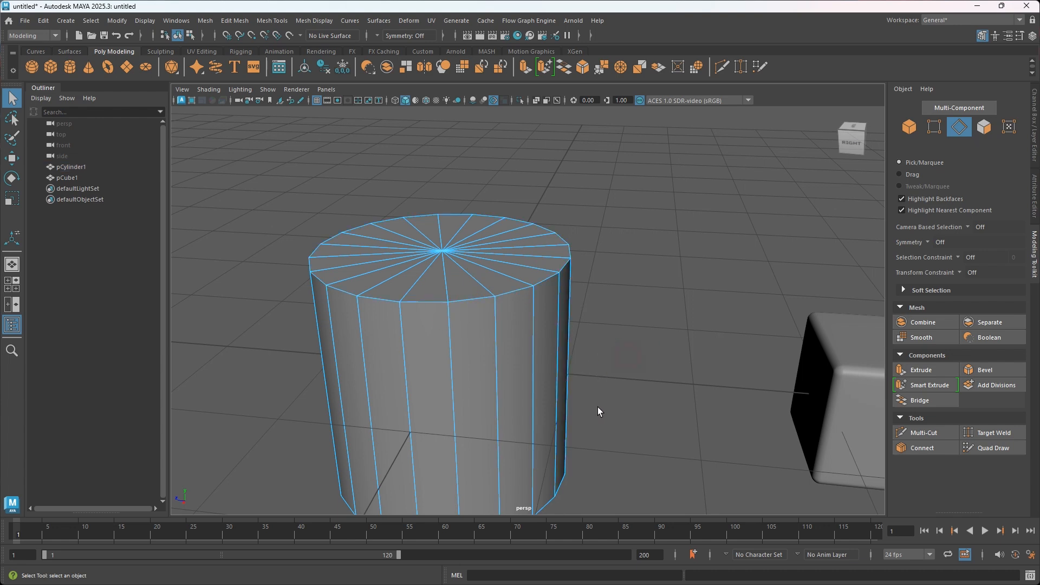
- Select the complete ring of side faces around the cylinder in face mode, starting from one face, and deselect it
{"action": "right_click_drag", "start_coordinate": [670, 219], "coordinate": [670, 248]}
{"action": "left_click", "coordinate": [480, 413]}
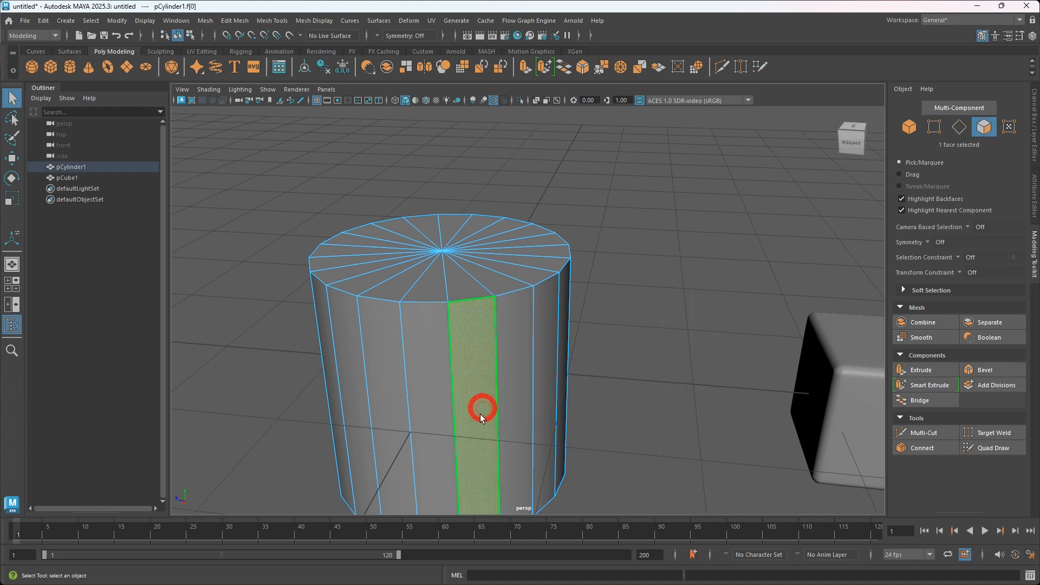
{"action": "double_click", "coordinate": [432, 428], "text": "shift"}
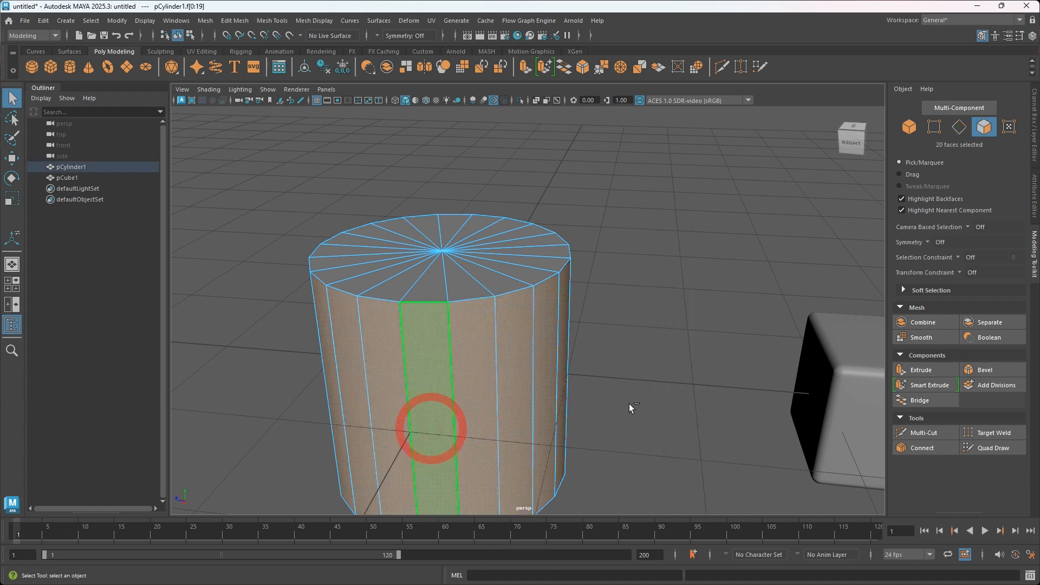
{"action": "left_click", "coordinate": [668, 330]}
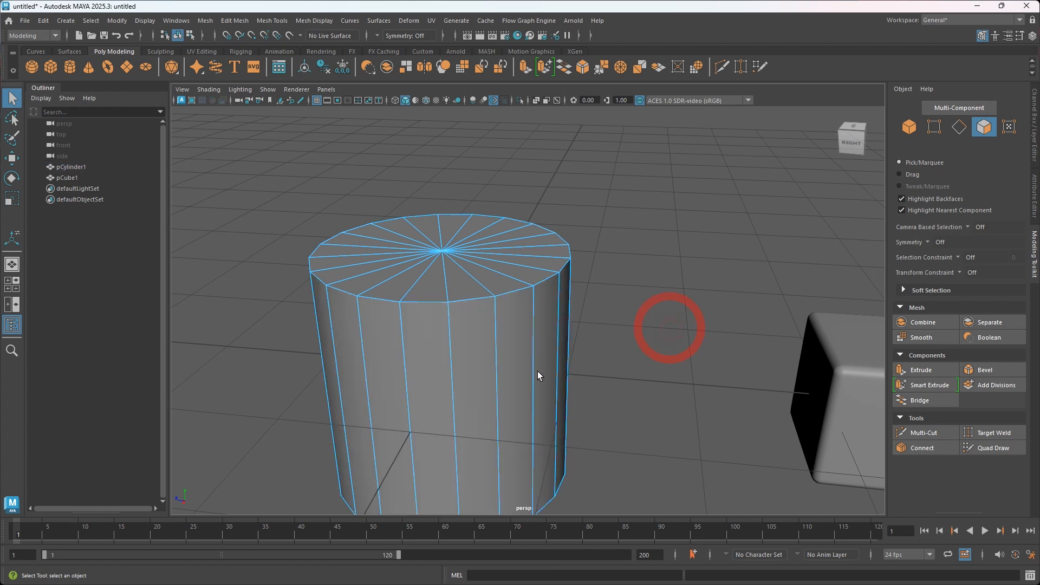
- Select a single side face of the cylinder, expand the selection to all its faces and clear it
{"action": "left_click", "coordinate": [480, 392]}
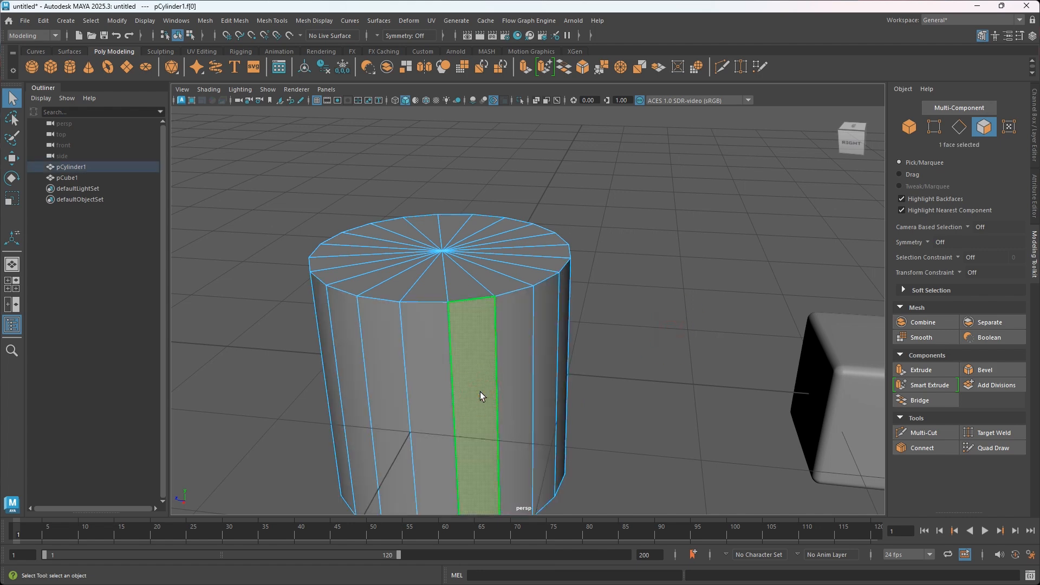
{"action": "double_click", "coordinate": [515, 394]}
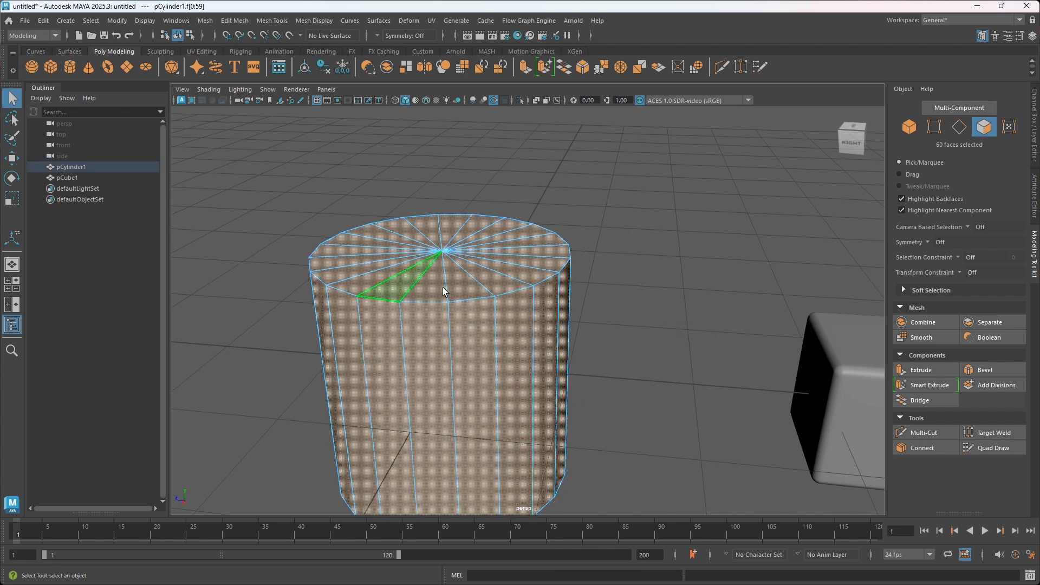
{"action": "left_click", "coordinate": [644, 269]}
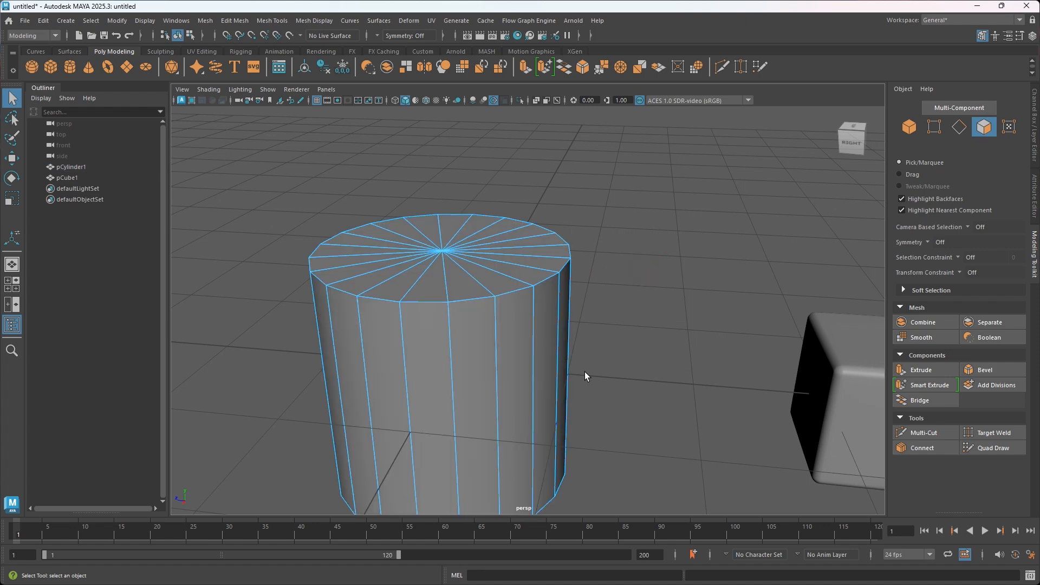
- Select the cylinder's top rim edge loop in edge mode and apply a Bevel to it
{"action": "right_click_drag", "start_coordinate": [649, 264], "coordinate": [646, 236]}
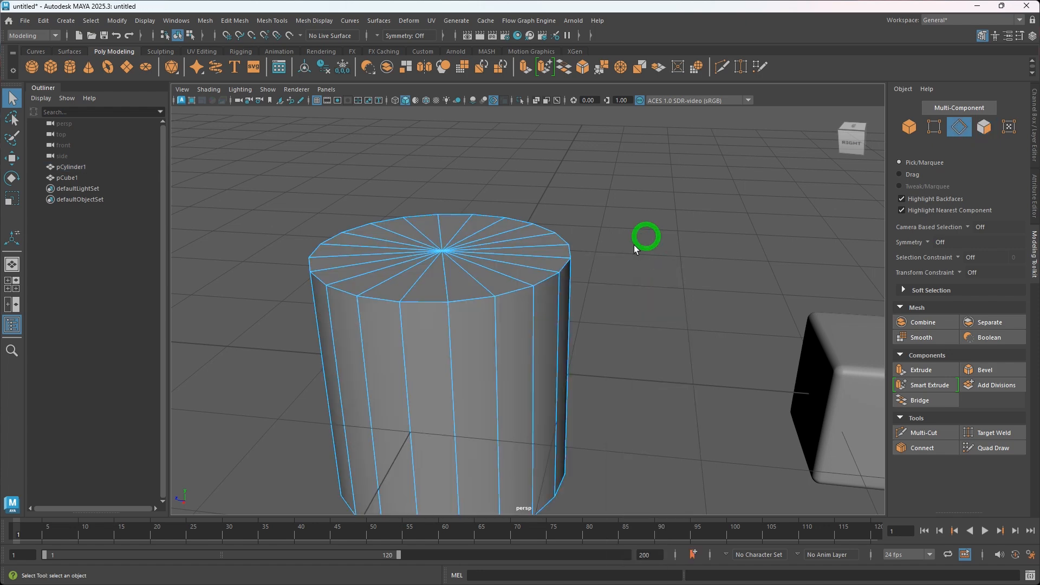
{"action": "double_click", "coordinate": [469, 298]}
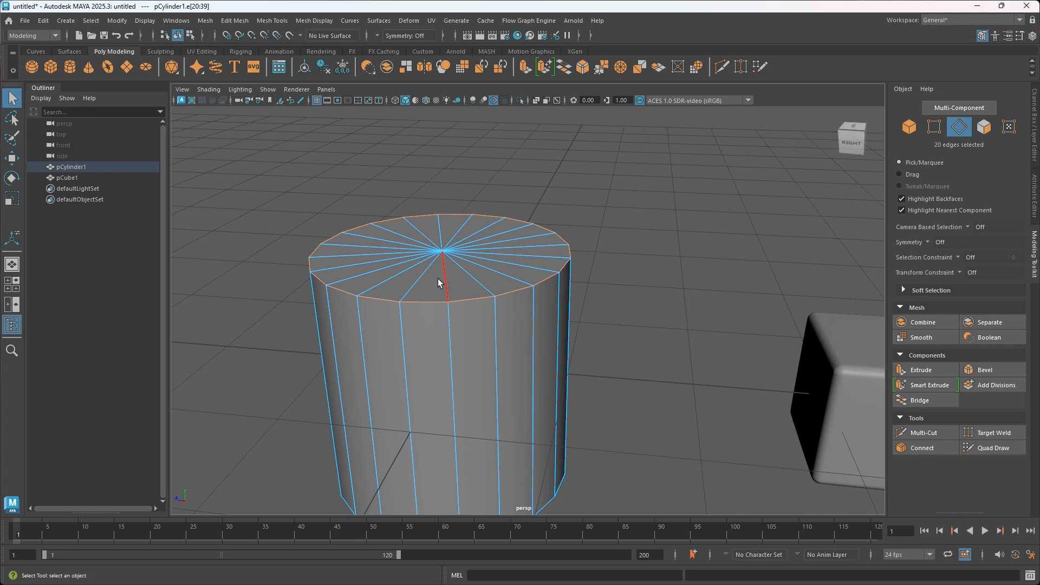
{"action": "key", "text": "ctrl+b"}
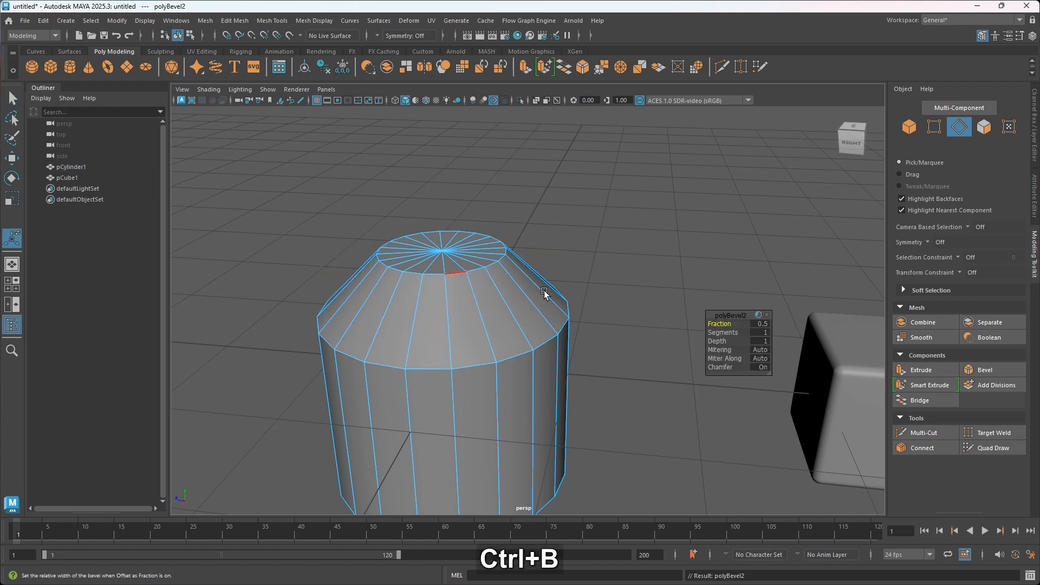
- Set the cylinder rim bevel's segments to 2
{"action": "mouse_move", "coordinate": [507, 324]}
{"action": "left_mouse_down", "text": "alt"}
{"action": "mouse_move", "coordinate": [495, 339]}
{"action": "mouse_move", "coordinate": [503, 339]}
{"action": "mouse_move", "coordinate": [503, 262]}
{"action": "mouse_move", "coordinate": [497, 306]}
{"action": "mouse_move", "coordinate": [505, 303]}
{"action": "left_mouse_up", "text": "alt"}
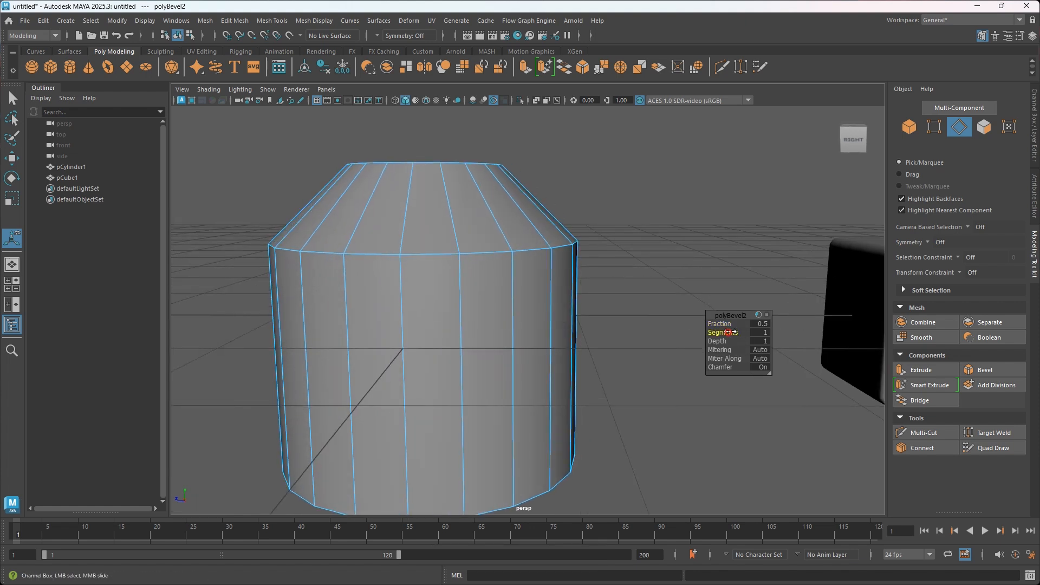
{"action": "left_click_drag", "start_coordinate": [749, 328], "coordinate": [771, 327]}
{"action": "left_click_drag", "start_coordinate": [488, 234], "coordinate": [465, 245], "text": "alt"}
{"action": "middle_click_drag", "start_coordinate": [465, 244], "coordinate": [469, 281], "text": "alt"}
{"action": "left_click_drag", "start_coordinate": [493, 298], "coordinate": [478, 302], "text": "alt"}
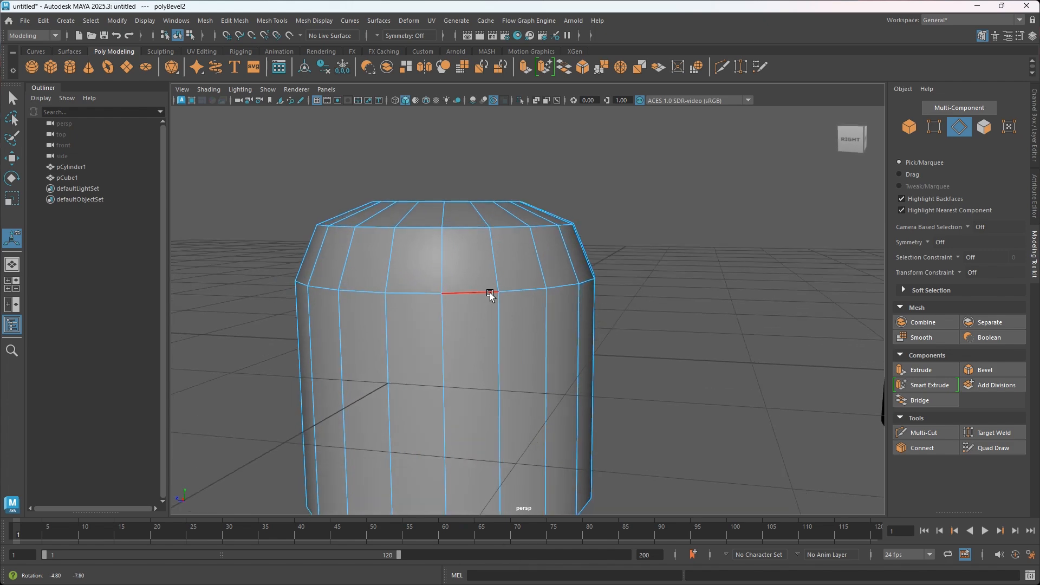
- Return the cylinder to object mode, inspect it from the side and underneath in smooth mesh preview, and turn the preview off
{"action": "right_click_drag", "start_coordinate": [656, 216], "coordinate": [714, 202]}
{"action": "middle_click_drag", "start_coordinate": [536, 254], "coordinate": [525, 238], "text": "alt"}
{"action": "key", "text": "3"}
{"action": "left_click", "coordinate": [612, 321]}
{"action": "left_click_drag", "start_coordinate": [612, 321], "coordinate": [450, 332], "text": "alt"}
{"action": "left_click", "coordinate": [451, 335]}
{"action": "mouse_move", "coordinate": [473, 280]}
{"action": "left_mouse_down", "text": "alt"}
{"action": "mouse_move", "coordinate": [558, 290]}
{"action": "mouse_move", "coordinate": [436, 320]}
{"action": "mouse_move", "coordinate": [471, 260]}
{"action": "left_mouse_up", "text": "alt"}
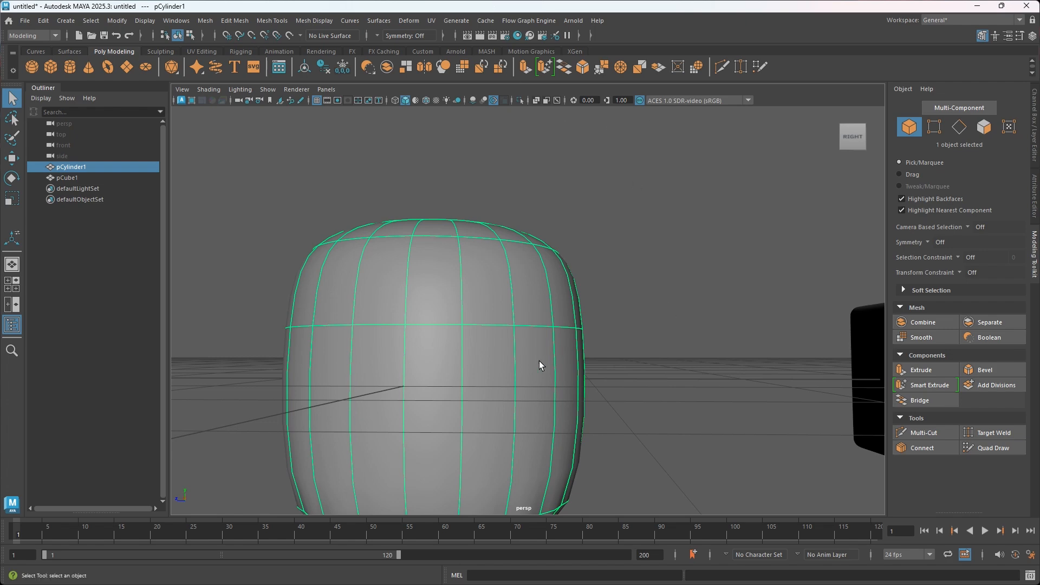
{"action": "left_click_drag", "start_coordinate": [491, 282], "coordinate": [537, 177], "text": "alt"}
{"action": "middle_click_drag", "start_coordinate": [536, 178], "coordinate": [538, 174], "text": "alt"}
{"action": "left_click_drag", "start_coordinate": [538, 175], "coordinate": [522, 287], "text": "alt"}
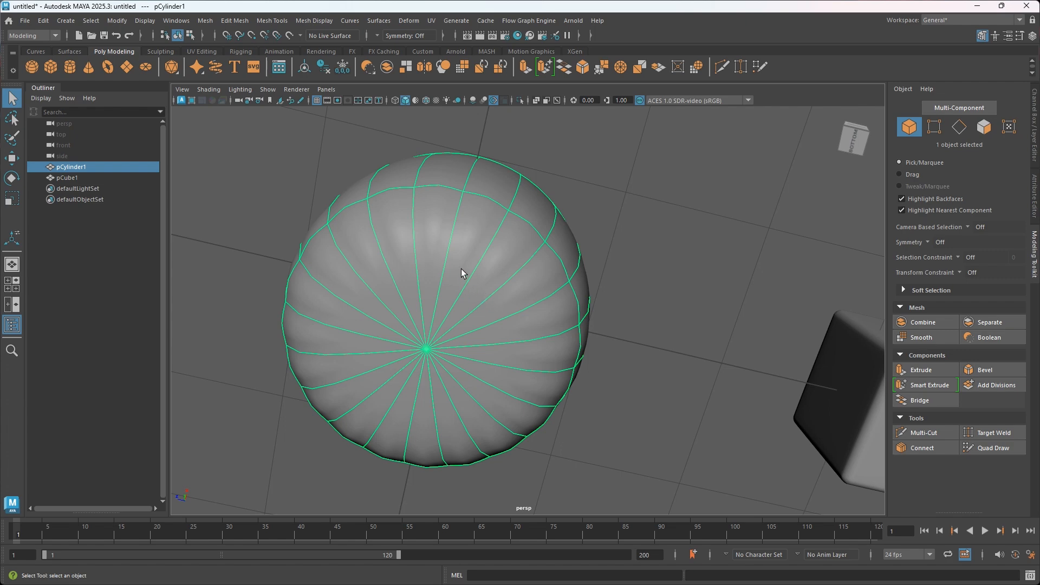
{"action": "key", "text": "1"}
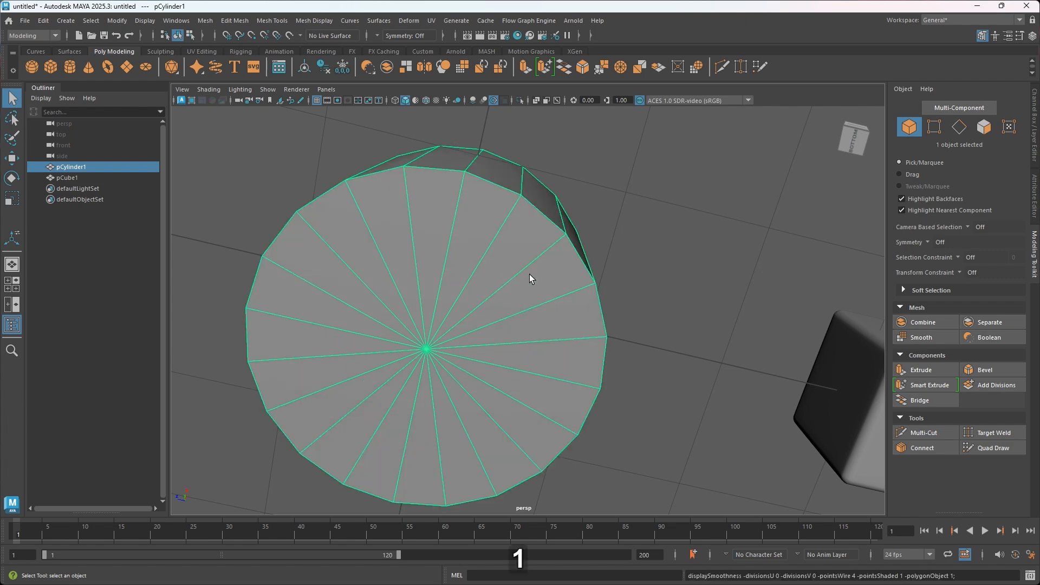
- Examine the cylinder's unbeveled bottom rim with the smooth mesh preview switched on and off
{"action": "left_click_drag", "start_coordinate": [557, 275], "coordinate": [542, 330], "text": "alt"}
{"action": "middle_click_drag", "start_coordinate": [541, 330], "coordinate": [457, 278], "text": "alt"}
{"action": "scroll", "coordinate": [529, 282], "scroll_direction": "down", "scroll_amount": 3}
{"action": "middle_click_drag", "start_coordinate": [529, 281], "coordinate": [497, 294], "text": "alt"}
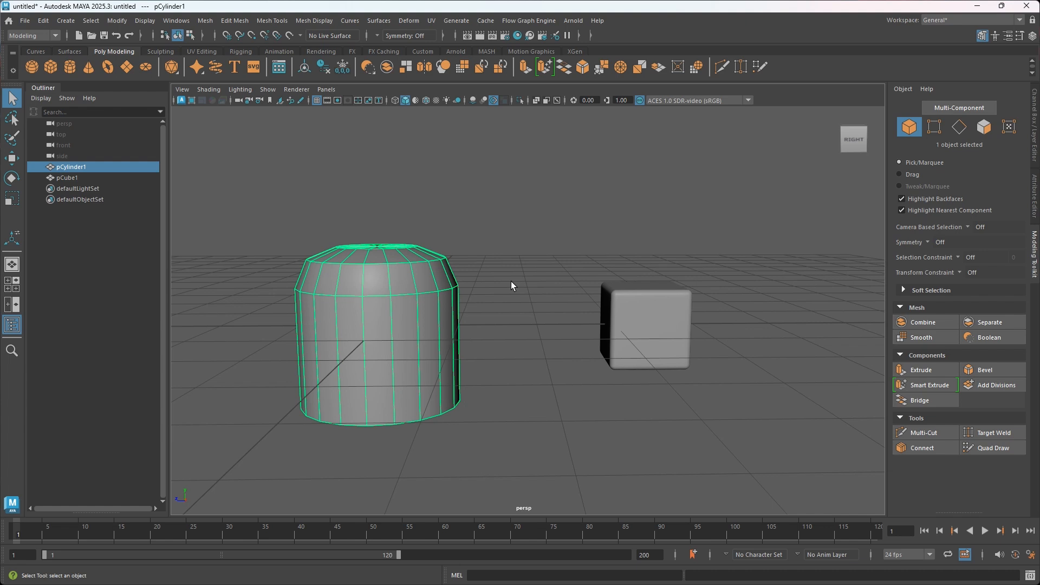
{"action": "scroll", "coordinate": [512, 280], "scroll_direction": "up", "scroll_amount": 2}
{"action": "scroll", "coordinate": [486, 336], "scroll_direction": "down", "scroll_amount": 4}
{"action": "middle_click_drag", "start_coordinate": [501, 337], "coordinate": [554, 335], "text": "alt"}
{"action": "scroll", "coordinate": [486, 353], "scroll_direction": "up", "scroll_amount": 4}
{"action": "middle_click_drag", "start_coordinate": [486, 353], "coordinate": [570, 304], "text": "alt"}
{"action": "scroll", "coordinate": [506, 310], "scroll_direction": "up", "scroll_amount": 4}
{"action": "left_click_drag", "start_coordinate": [520, 346], "coordinate": [522, 324], "text": "alt"}
{"action": "scroll", "coordinate": [515, 341], "scroll_direction": "up", "scroll_amount": 4}
{"action": "middle_click_drag", "start_coordinate": [517, 344], "coordinate": [526, 336], "text": "alt"}
{"action": "left_click_drag", "start_coordinate": [515, 359], "coordinate": [540, 348], "text": "alt"}
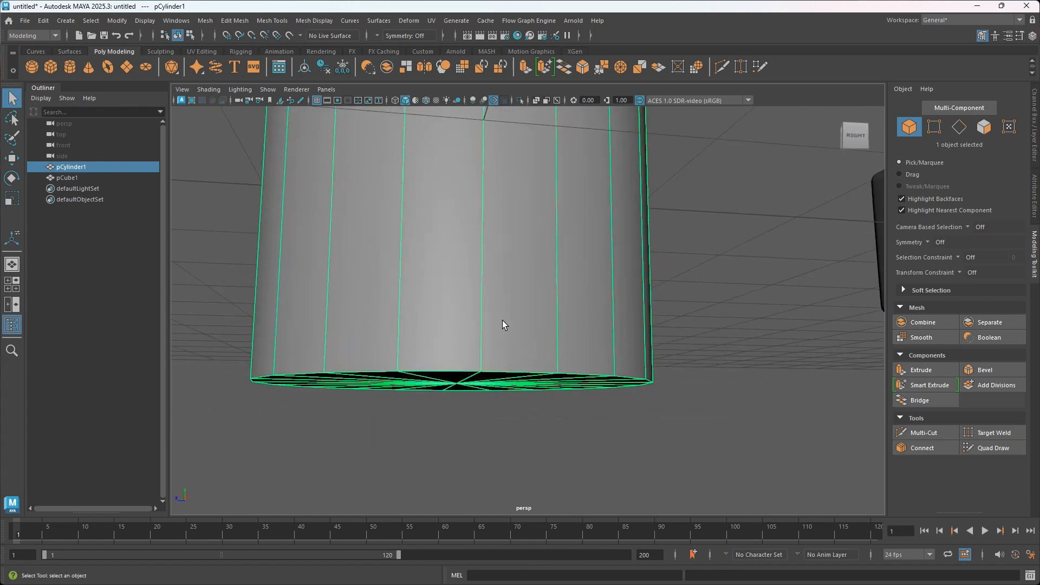
{"action": "key", "text": "3"}
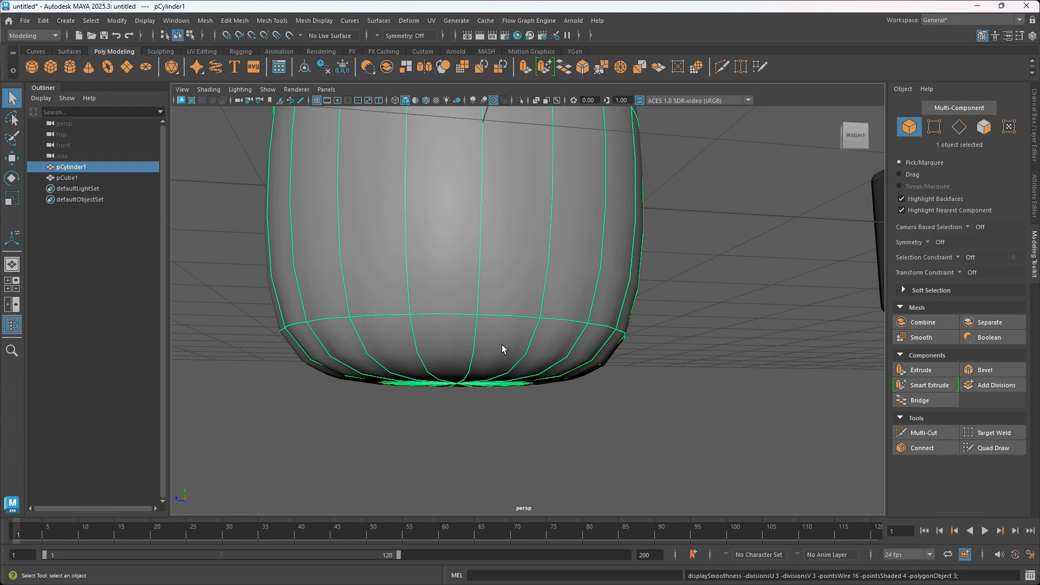
{"action": "key", "text": "1"}
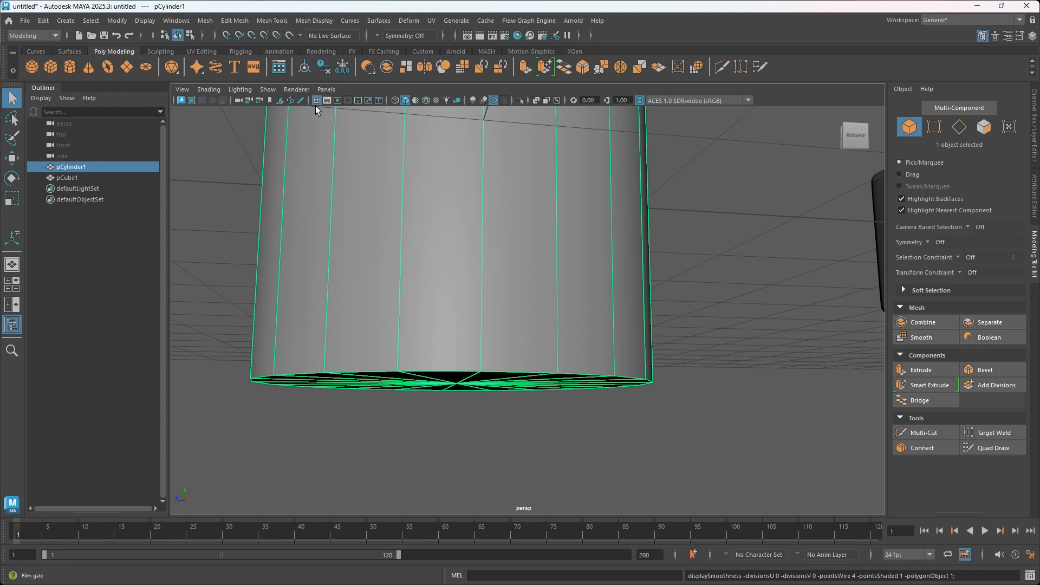
{"action": "left_click", "coordinate": [274, 20]}
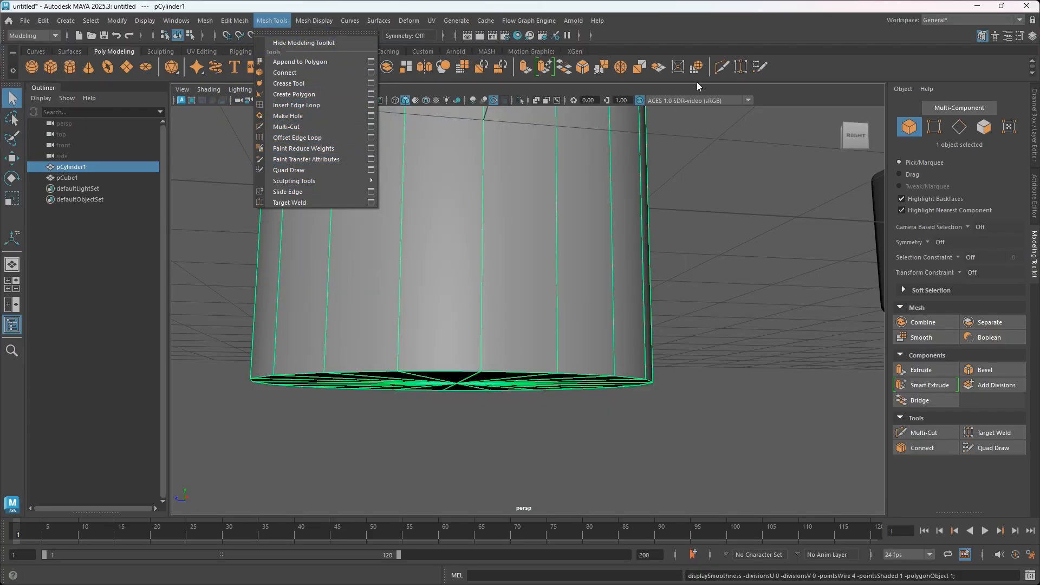
{"action": "left_click", "coordinate": [693, 31]}
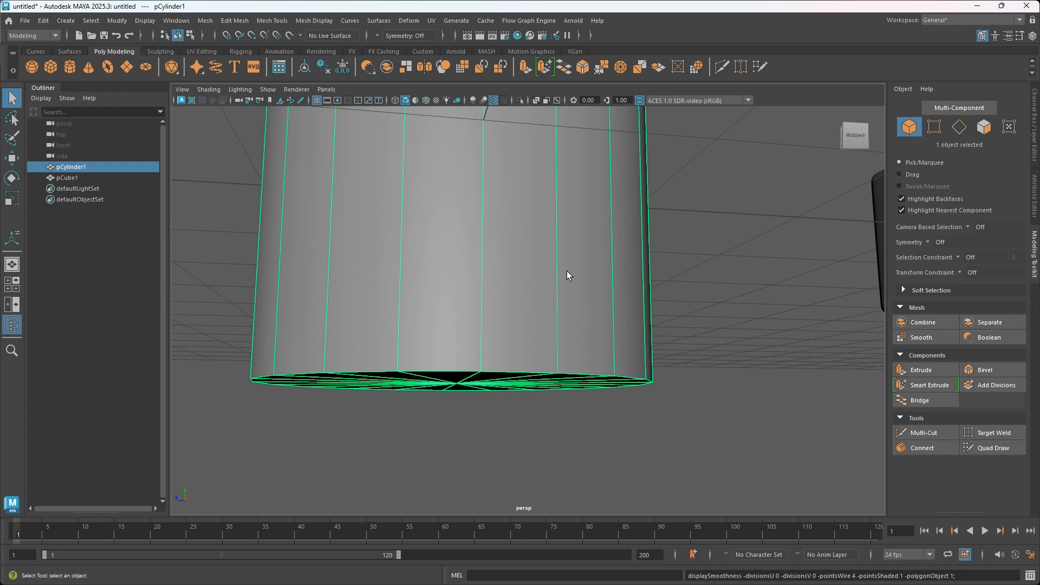
{"action": "mouse_move", "coordinate": [726, 202]}
{"action": "right_mouse_down", "text": "shift"}
{"action": "mouse_move", "coordinate": [779, 188]}
{"action": "mouse_move", "coordinate": [733, 200]}
{"action": "right_mouse_up", "text": "shift"}
{"action": "right_click", "coordinate": [725, 202], "text": "shift"}
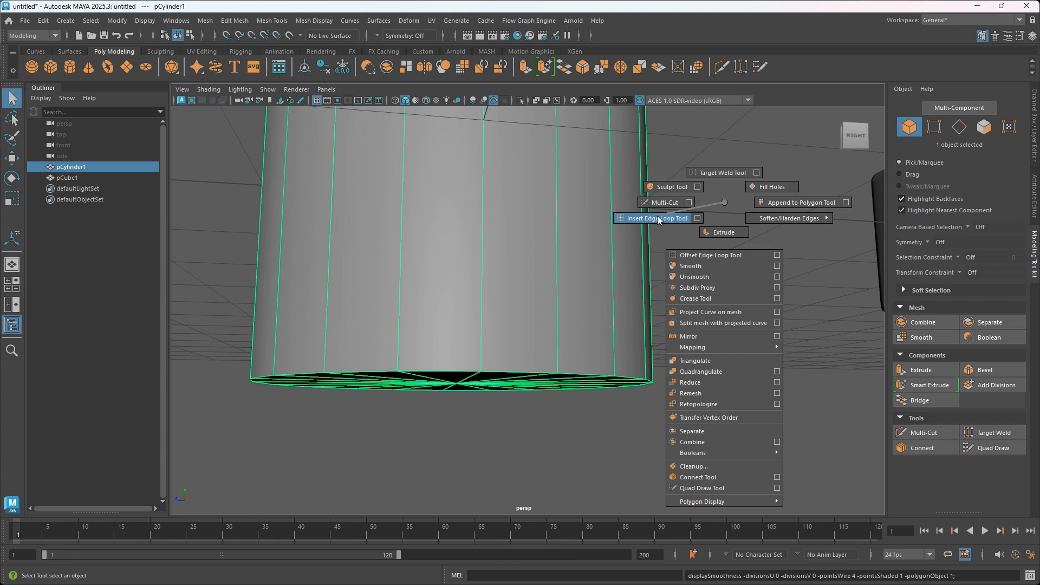
{"action": "left_click", "coordinate": [727, 200]}
- Switch the cylinder to edge mode, select a vertical side edge, and activate the Insert Edge Loop tool
{"action": "right_click", "coordinate": [546, 264]}
{"action": "right_click_drag", "start_coordinate": [546, 264], "coordinate": [550, 236]}
{"action": "left_click", "coordinate": [551, 272]}
{"action": "mouse_move", "coordinate": [553, 255]}
{"action": "right_mouse_down", "text": "shift"}
{"action": "mouse_move", "coordinate": [560, 326]}
{"action": "mouse_move", "coordinate": [540, 340]}
{"action": "mouse_move", "coordinate": [555, 347]}
{"action": "mouse_move", "coordinate": [553, 332]}
{"action": "mouse_move", "coordinate": [576, 328]}
{"action": "mouse_move", "coordinate": [557, 327]}
{"action": "mouse_move", "coordinate": [554, 251]}
{"action": "right_mouse_up", "text": "shift"}
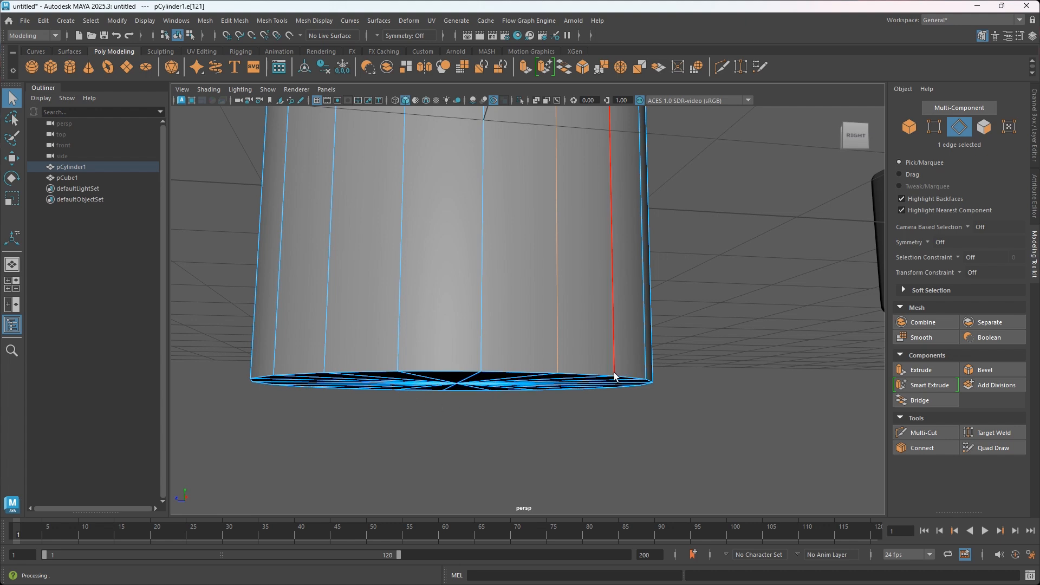
{"action": "right_click", "coordinate": [531, 297], "text": "shift"}
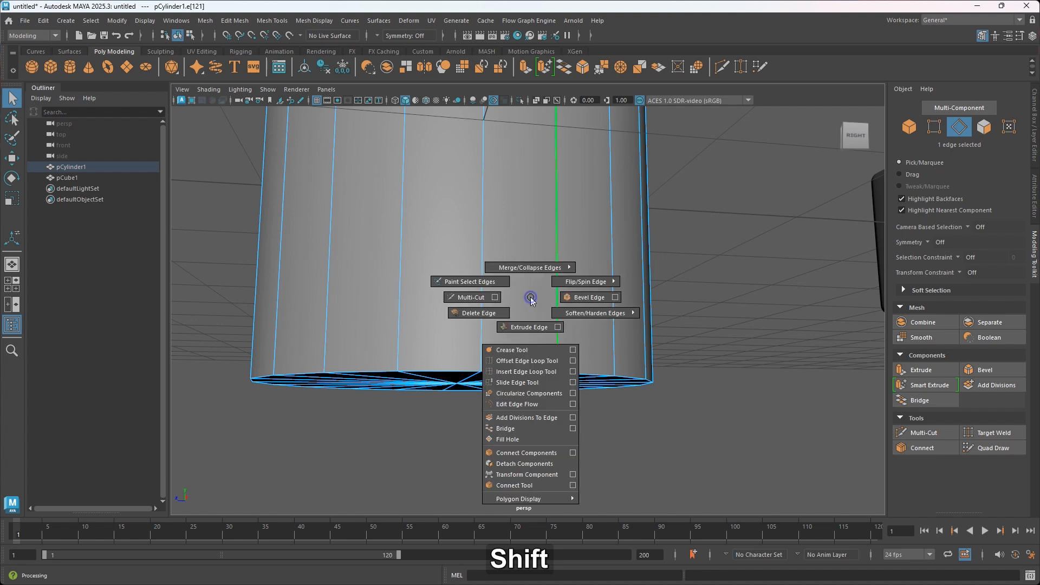
{"action": "left_click", "coordinate": [265, 21]}
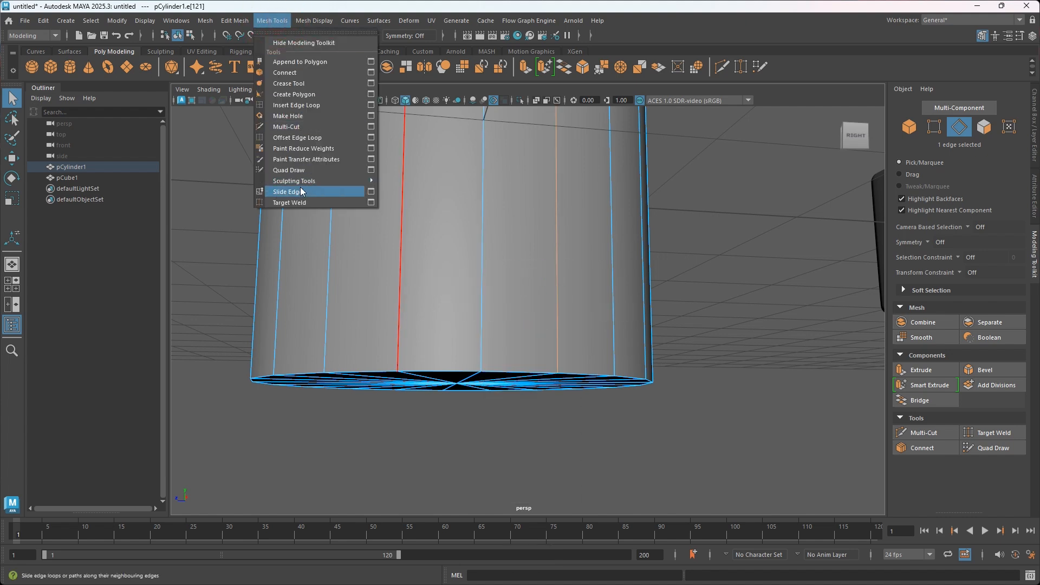
{"action": "left_click", "coordinate": [297, 105]}
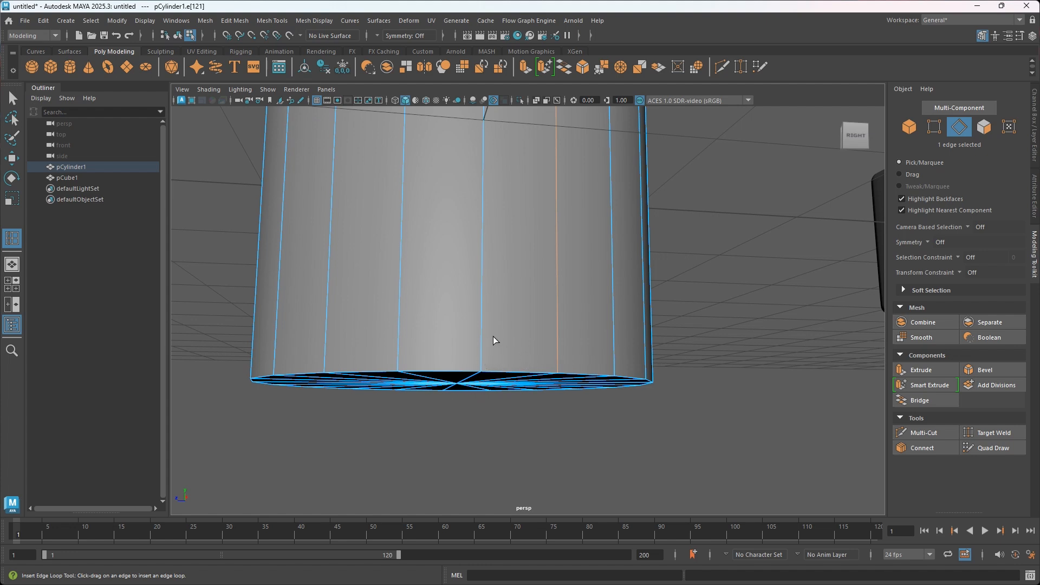
- Try inserting edge loops around the cylinder's lower end, undoing each attempt
{"action": "left_click", "coordinate": [481, 357]}
{"action": "left_click_drag", "start_coordinate": [481, 356], "coordinate": [479, 364]}
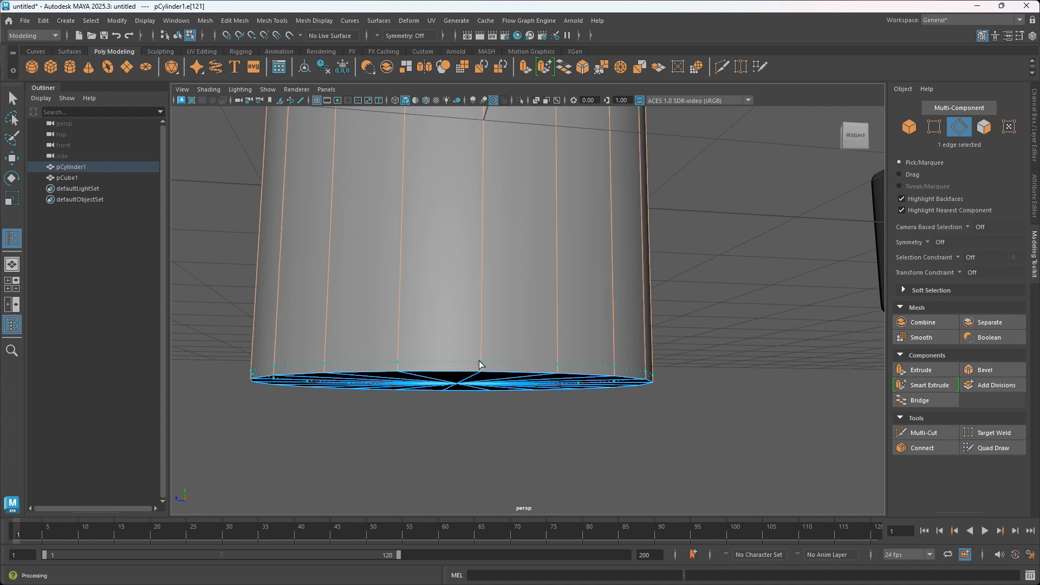
{"action": "left_click_drag", "start_coordinate": [479, 361], "coordinate": [484, 362]}
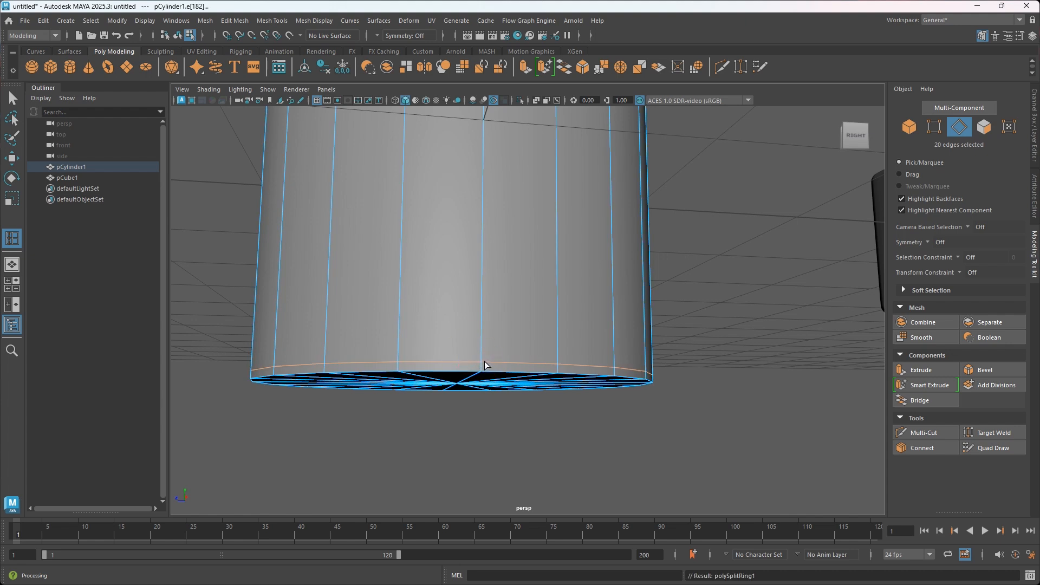
{"action": "key", "text": "ctrl+z"}
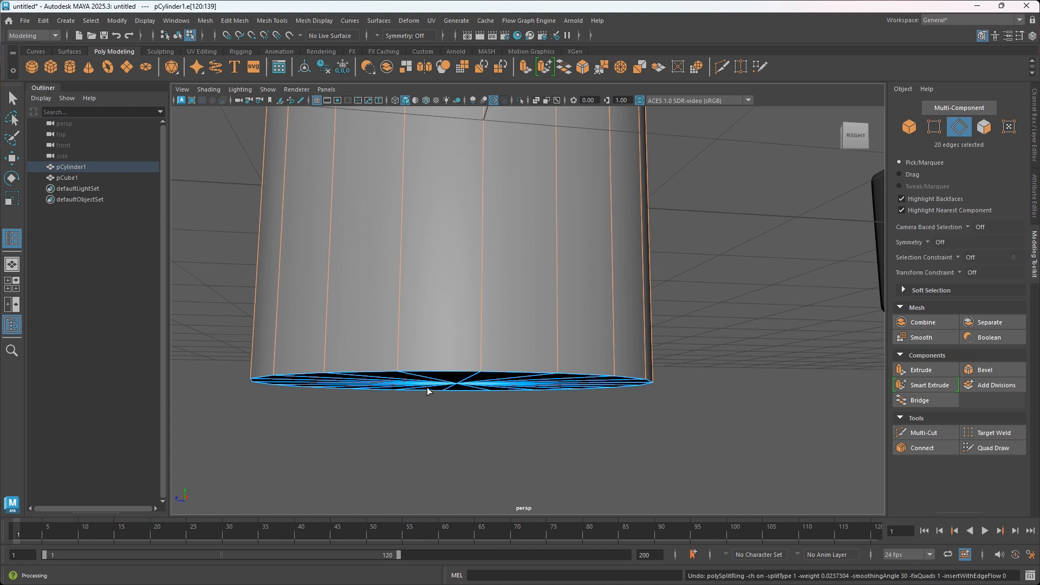
{"action": "mouse_move", "coordinate": [456, 369]}
{"action": "left_mouse_down"}
{"action": "mouse_move", "coordinate": [442, 379]}
{"action": "mouse_move", "coordinate": [467, 378]}
{"action": "mouse_move", "coordinate": [442, 379]}
{"action": "left_mouse_up"}
{"action": "key", "text": "ctrl+z"}
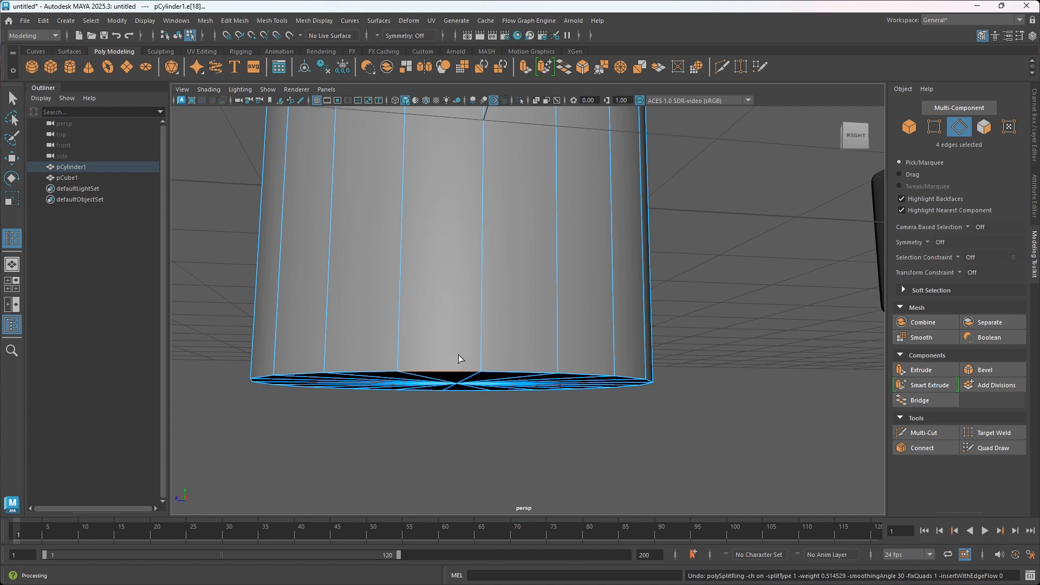
- Insert an edge loop around the cylinder's side just above the bottom rim
{"action": "left_click_drag", "start_coordinate": [480, 327], "coordinate": [475, 249]}
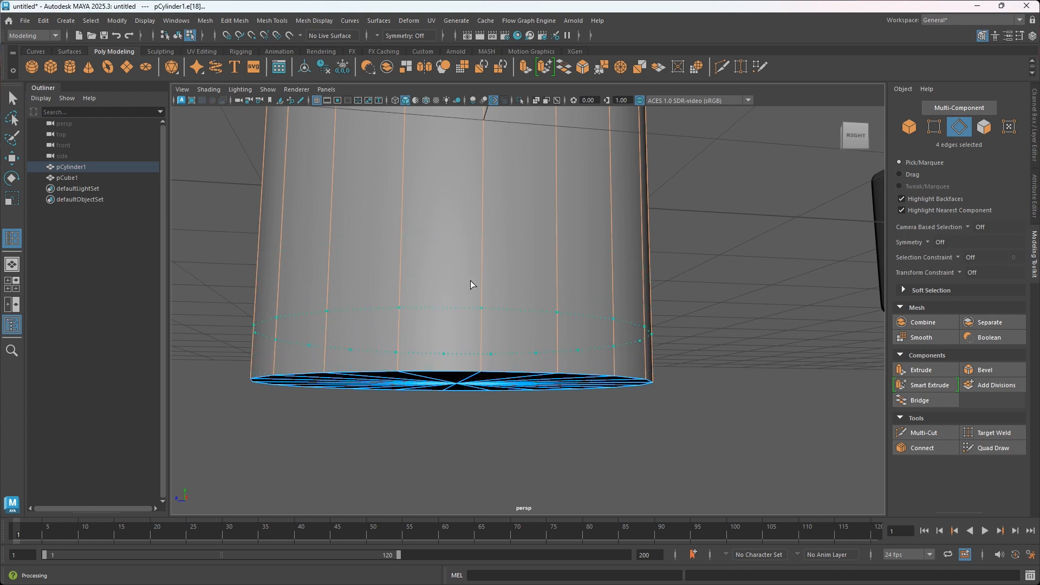
{"action": "left_click_drag", "start_coordinate": [465, 300], "coordinate": [473, 313]}
{"action": "left_click_drag", "start_coordinate": [477, 361], "coordinate": [483, 365]}
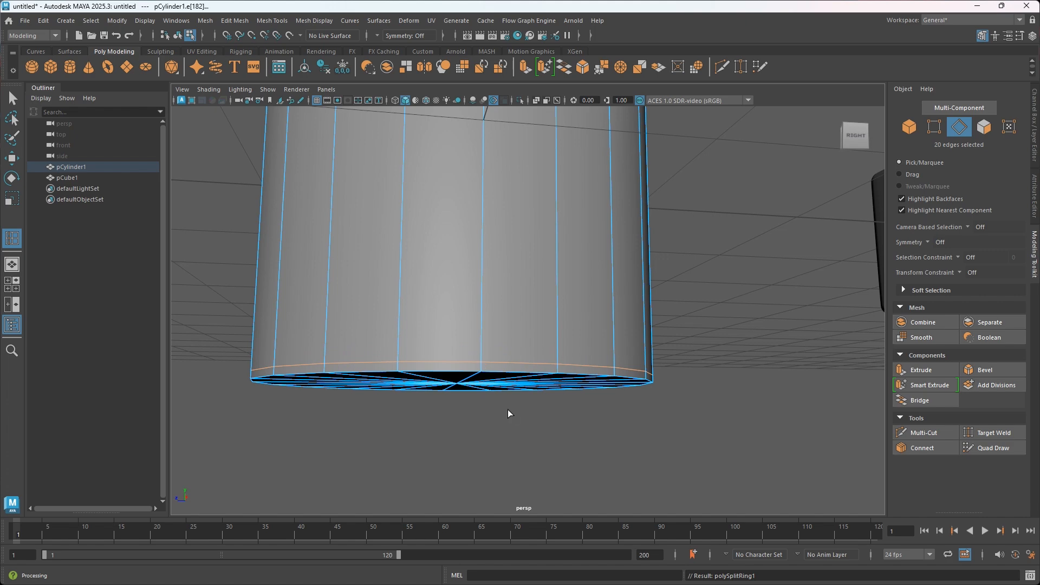
{"action": "left_click_drag", "start_coordinate": [495, 418], "coordinate": [471, 269], "text": "alt"}
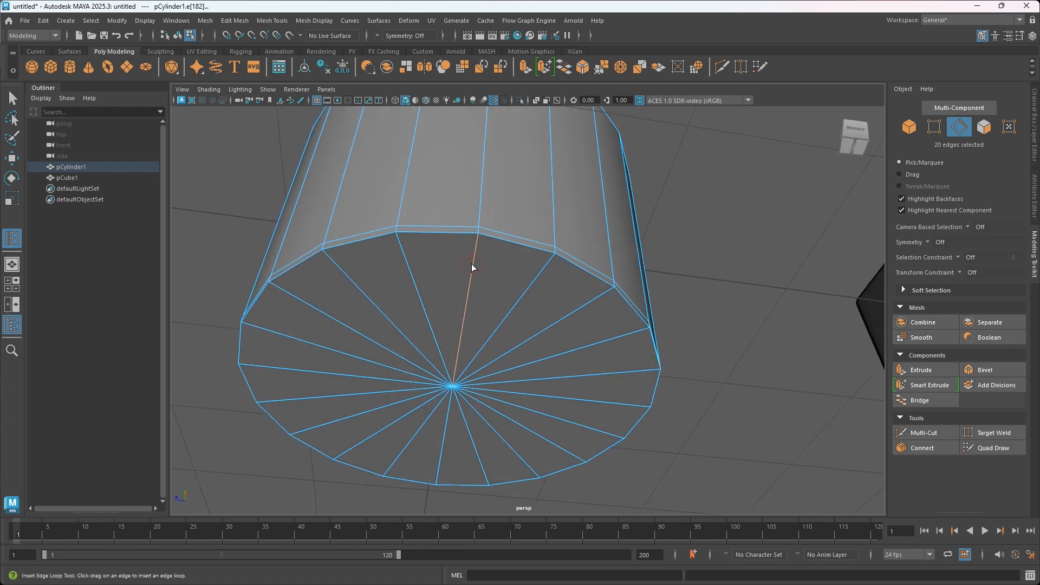
{"action": "key", "text": "ctrl+z"}
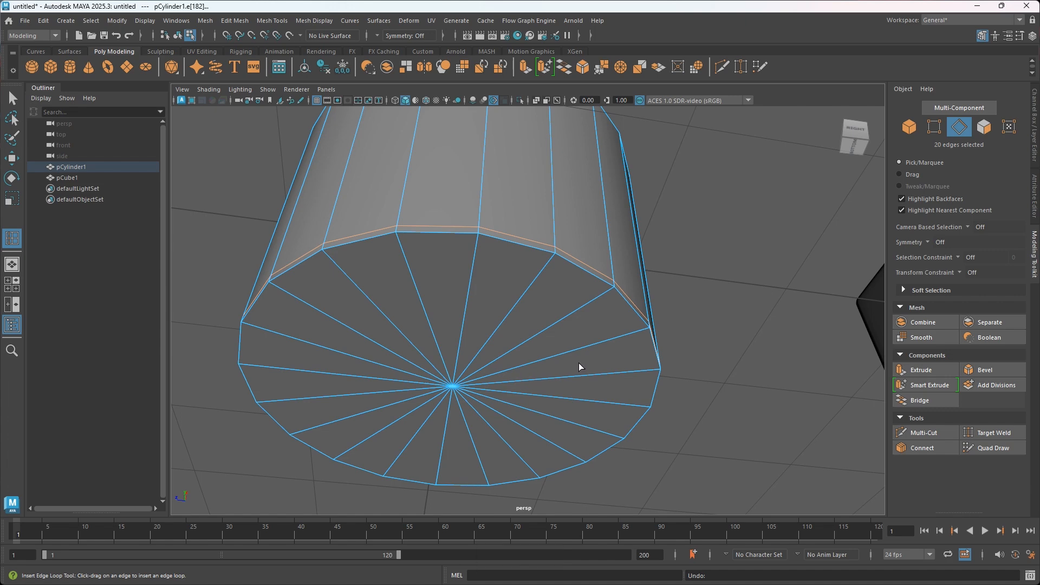
- Return the cylinder to object mode and examine its bottom rim in smooth mesh preview from the side and underneath
{"action": "left_click_drag", "start_coordinate": [491, 319], "coordinate": [499, 332], "text": "alt"}
{"action": "middle_click_drag", "start_coordinate": [500, 332], "coordinate": [666, 275], "text": "alt"}
{"action": "right_click_drag", "start_coordinate": [667, 271], "coordinate": [702, 255]}
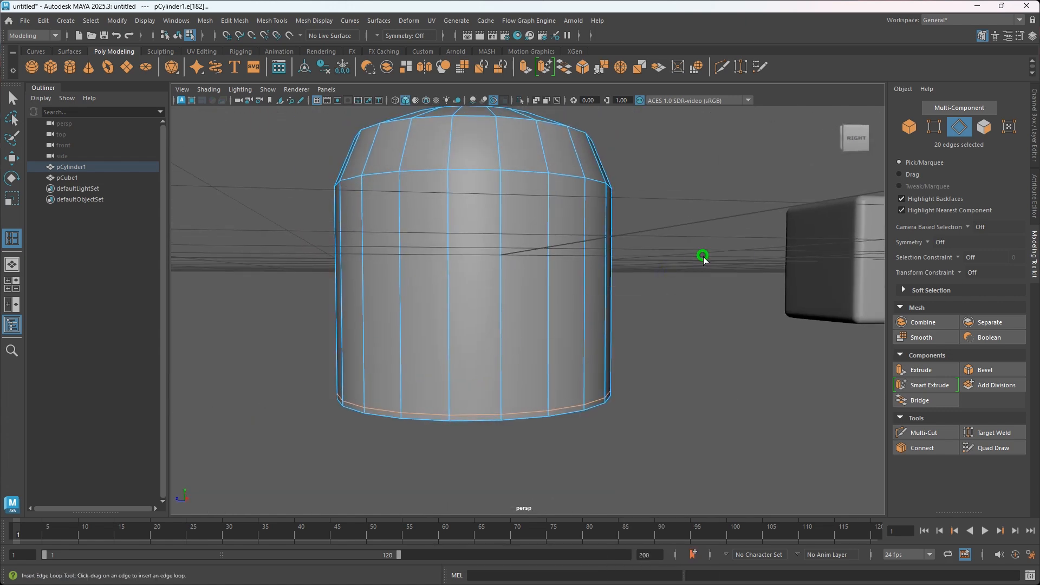
{"action": "key", "text": "w"}
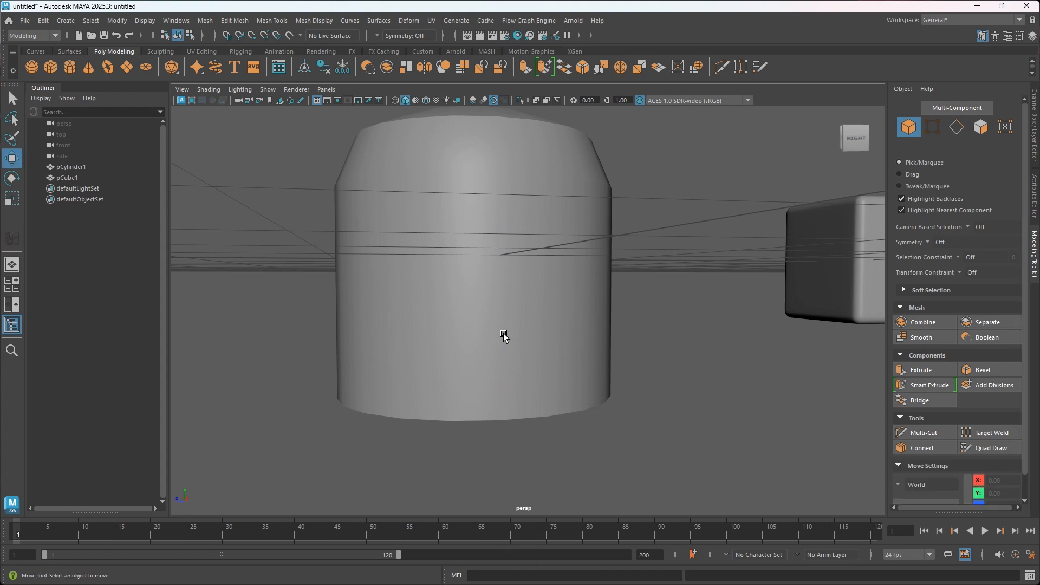
{"action": "left_click", "coordinate": [510, 334]}
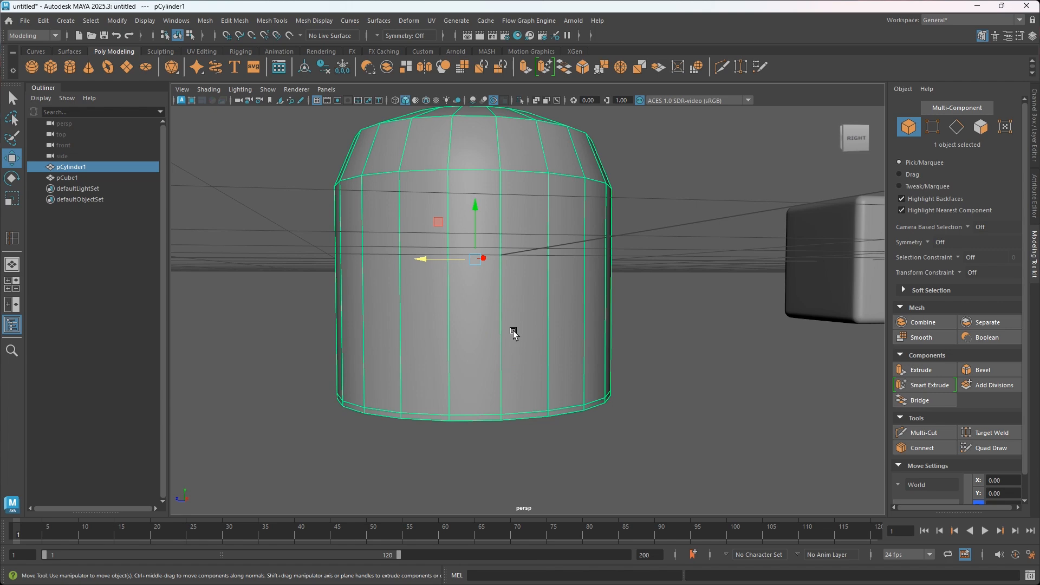
{"action": "key", "text": "3"}
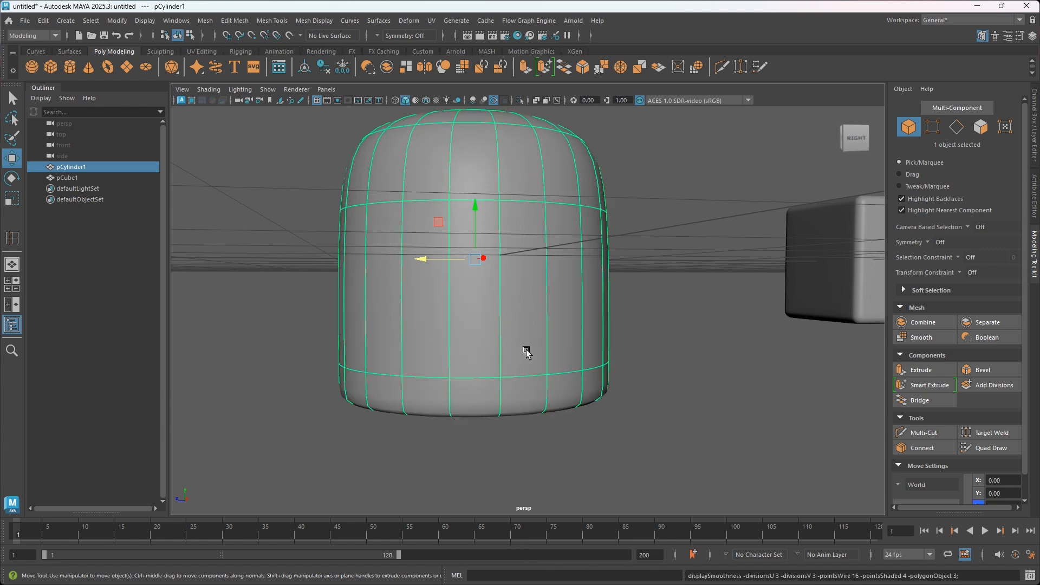
{"action": "left_click_drag", "start_coordinate": [494, 462], "coordinate": [503, 428], "text": "alt"}
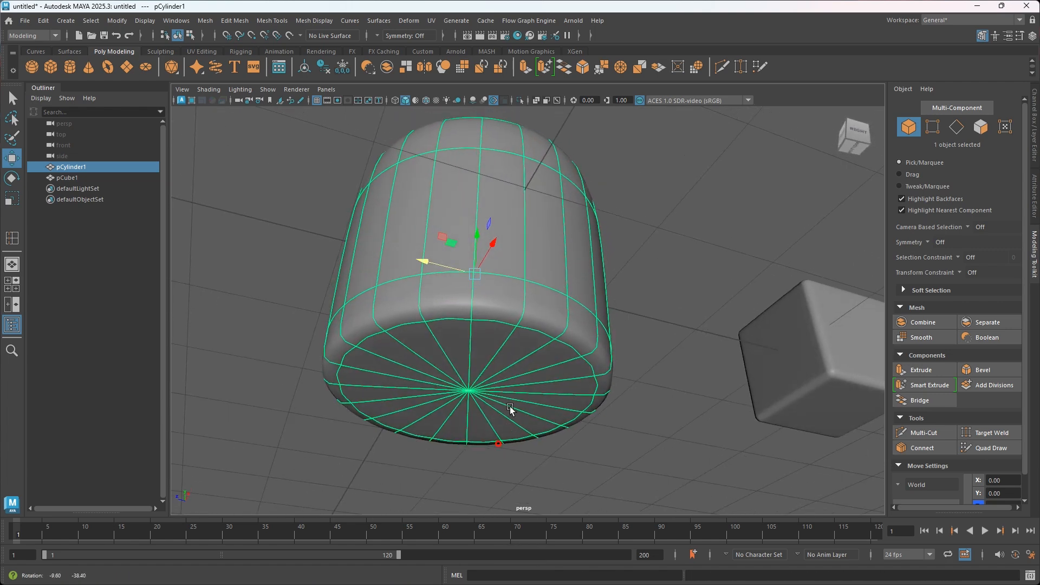
{"action": "middle_click_drag", "start_coordinate": [520, 372], "coordinate": [511, 372], "text": "alt"}
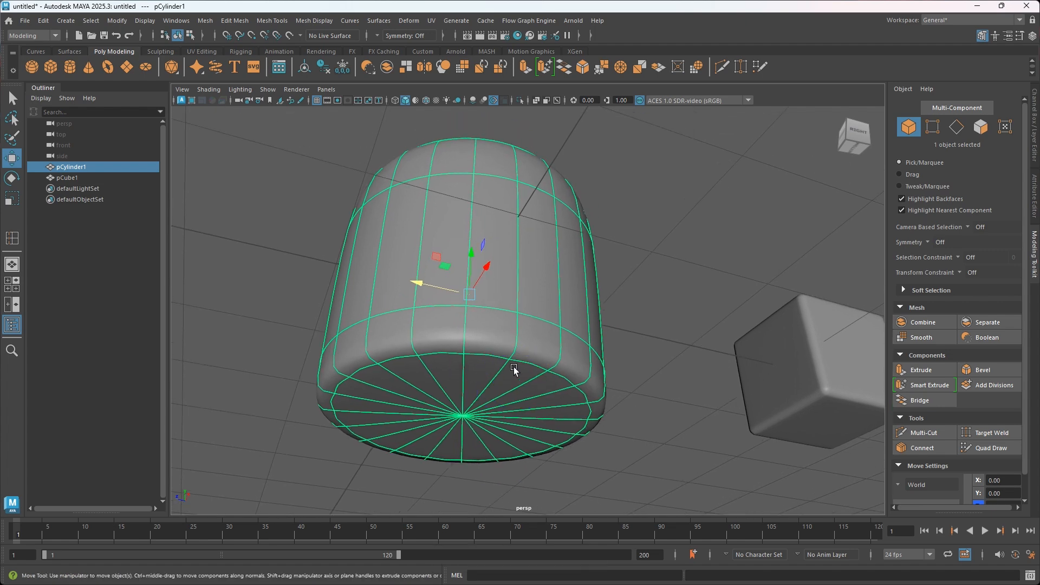
{"action": "left_click_drag", "start_coordinate": [513, 366], "coordinate": [496, 380], "text": "alt"}
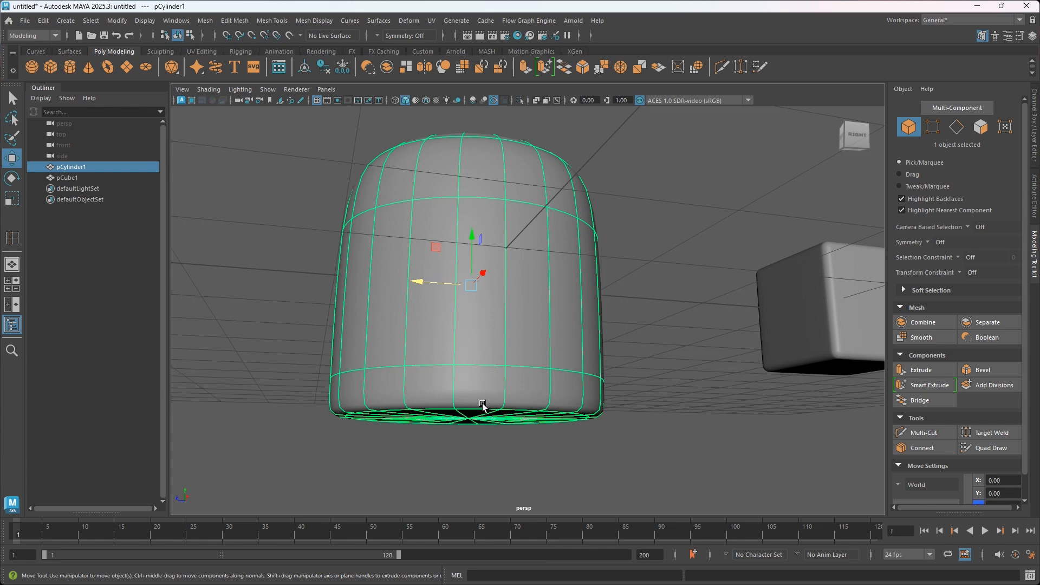
{"action": "left_click_drag", "start_coordinate": [487, 421], "coordinate": [487, 415], "text": "alt"}
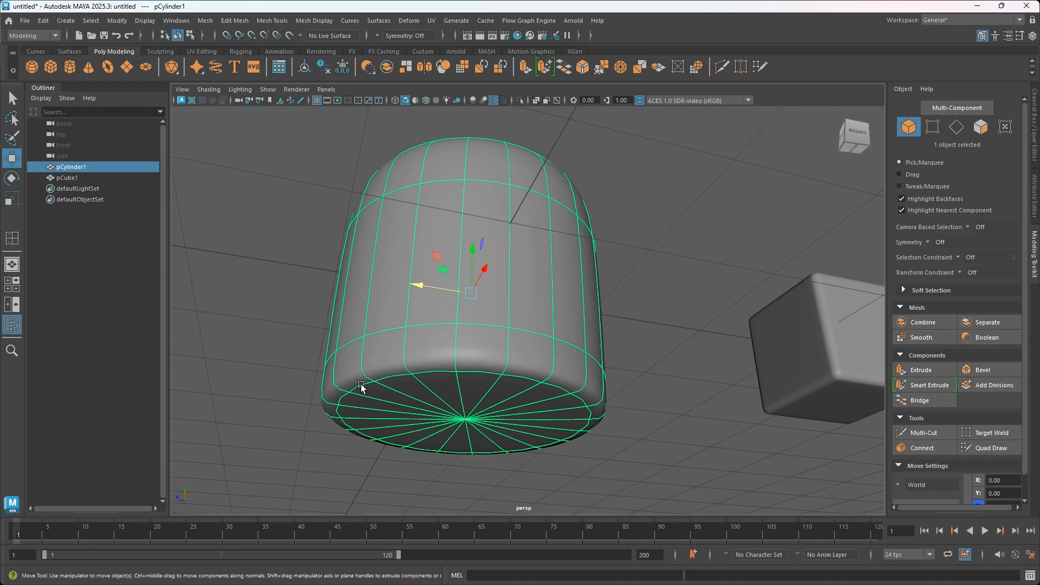
{"action": "left_click_drag", "start_coordinate": [468, 400], "coordinate": [448, 387], "text": "alt"}
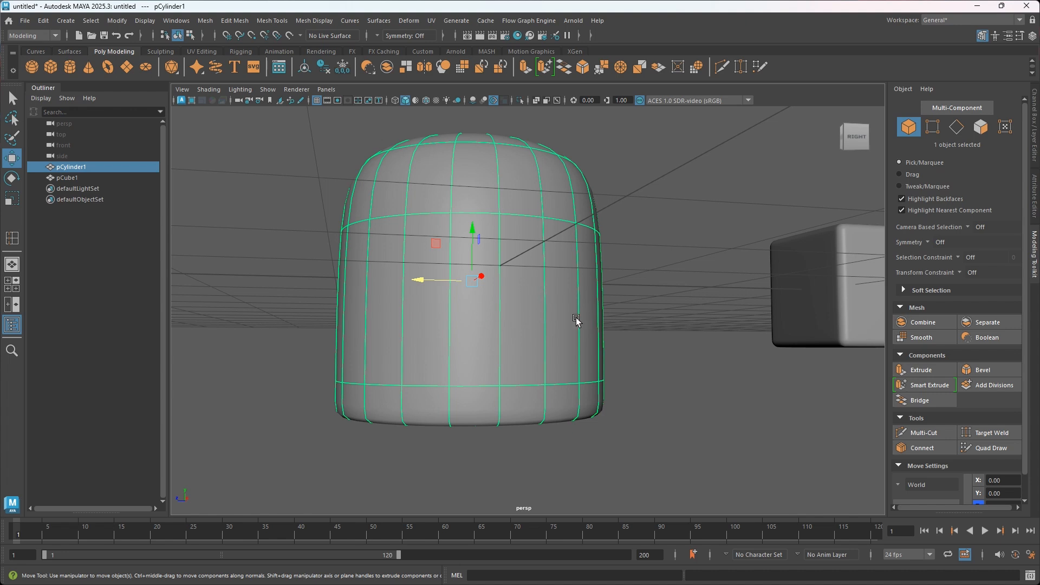
- Turn off the smooth preview and set the Insert Edge Loop tool to Multiple edge loops with 3 loops
{"action": "right_click", "coordinate": [545, 275], "text": "shift"}
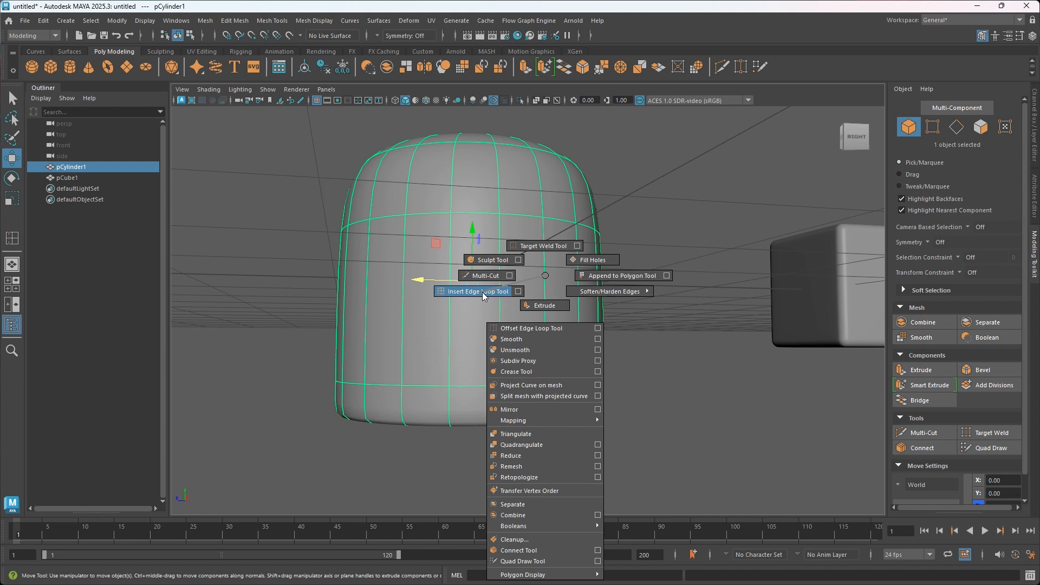
{"action": "left_click", "coordinate": [517, 292]}
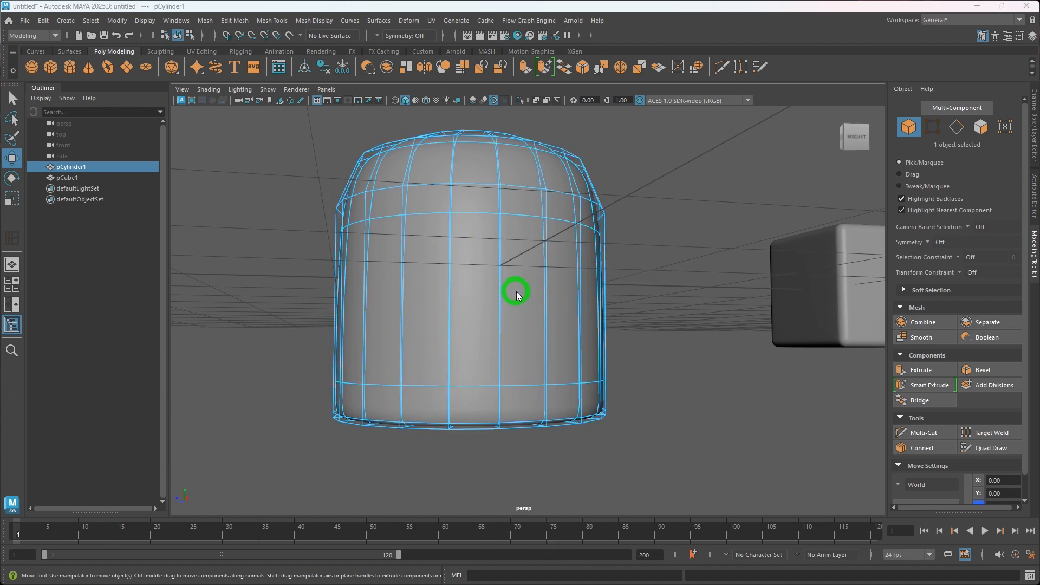
{"action": "left_click_drag", "start_coordinate": [215, 104], "coordinate": [732, 113]}
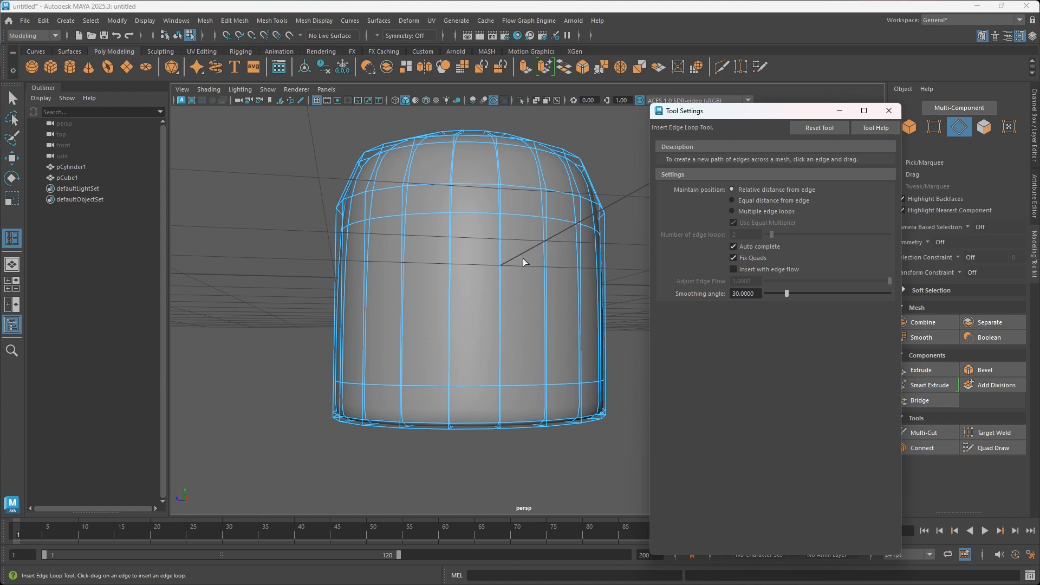
{"action": "key", "text": "1"}
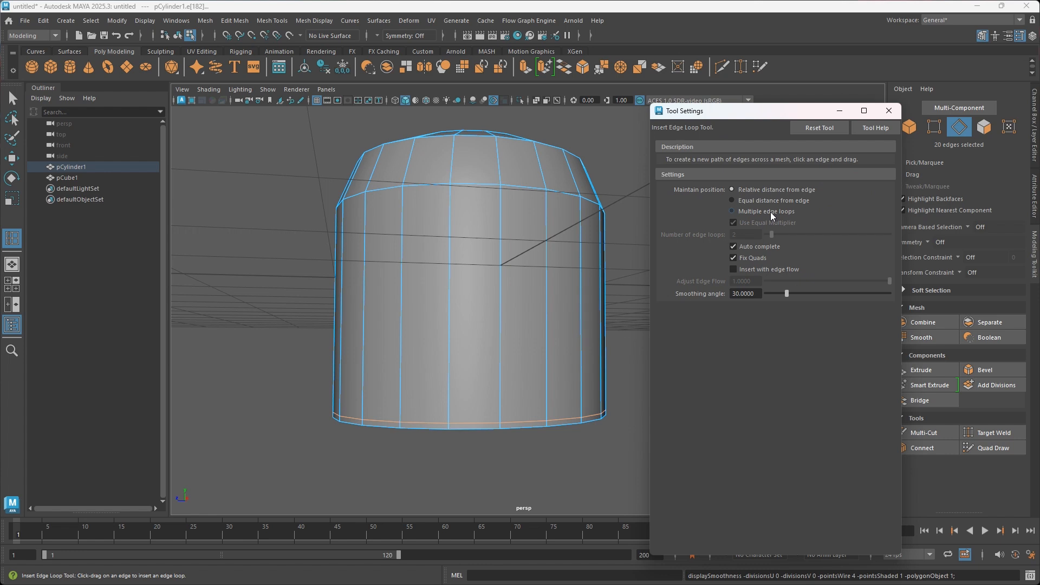
{"action": "left_click", "coordinate": [732, 211]}
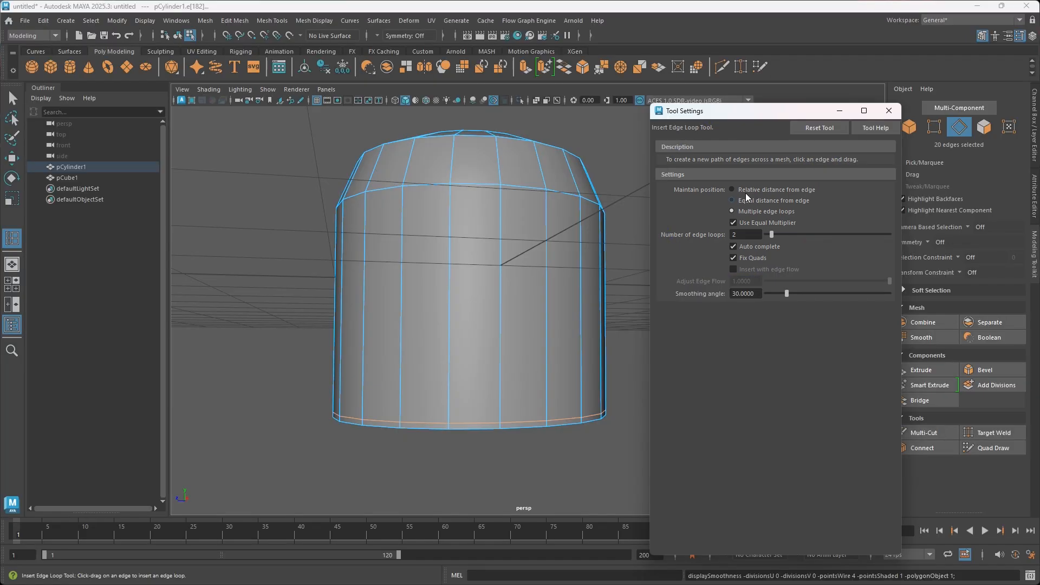
{"action": "left_click", "coordinate": [745, 191]}
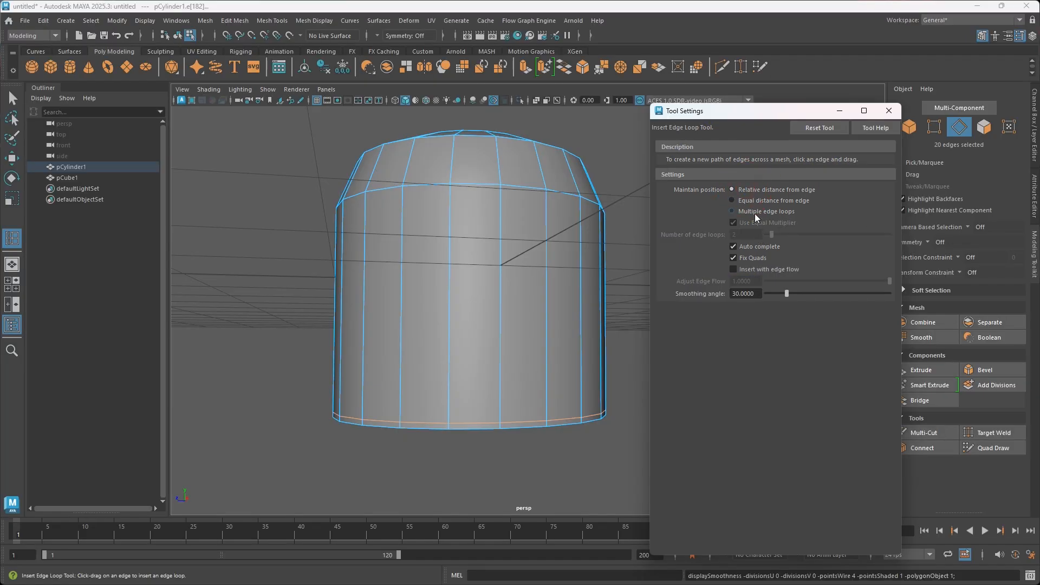
{"action": "left_click", "coordinate": [754, 213]}
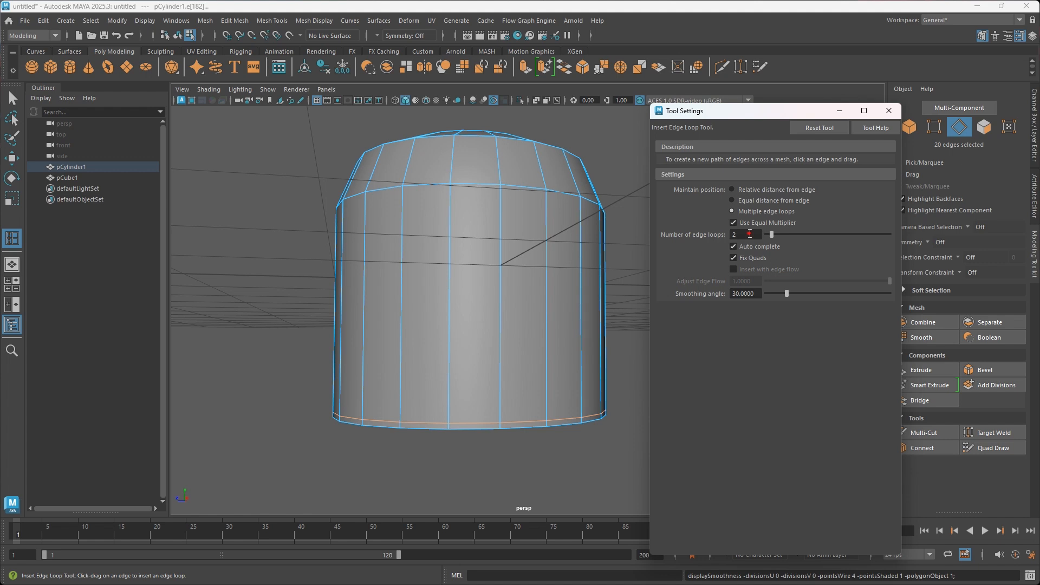
{"action": "left_click_drag", "start_coordinate": [747, 235], "coordinate": [687, 236]}
{"action": "type", "text": "3"}
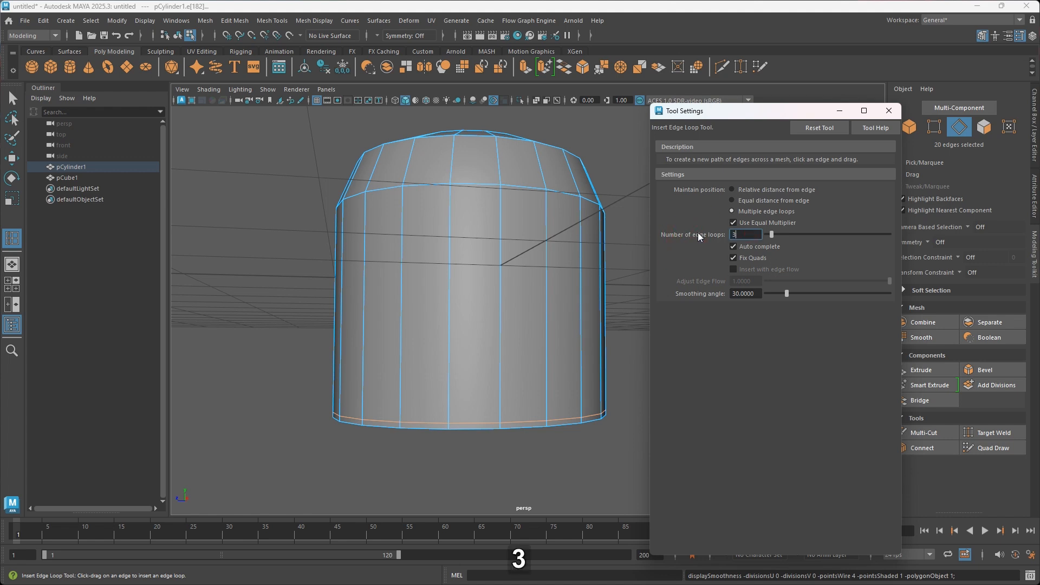
- Insert three evenly spaced edge loops around the cylinder's side, reset the tool's settings, and close them
{"action": "left_click", "coordinate": [499, 325]}
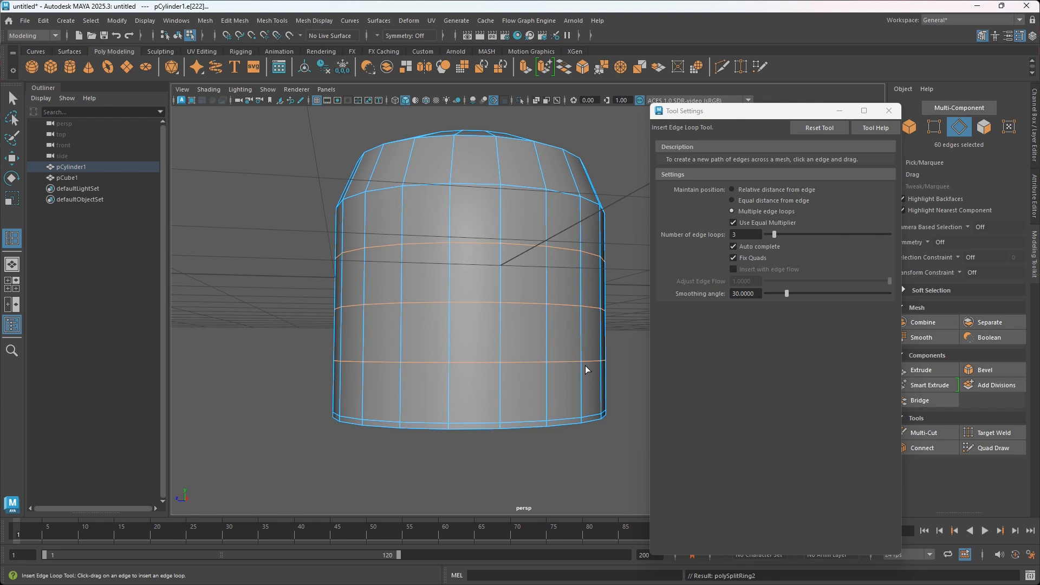
{"action": "left_click", "coordinate": [820, 128]}
{"action": "left_click", "coordinate": [888, 110]}
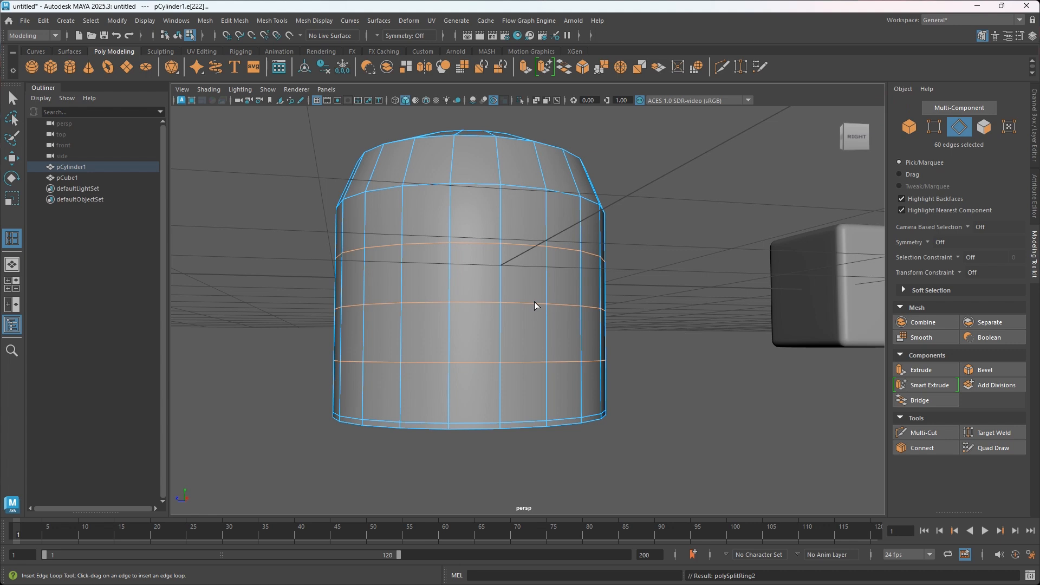
- Leave the edge loop tool, deselect the new loops, and inspect the cylinder's side and underside in smooth mesh preview
{"action": "key", "text": "w"}
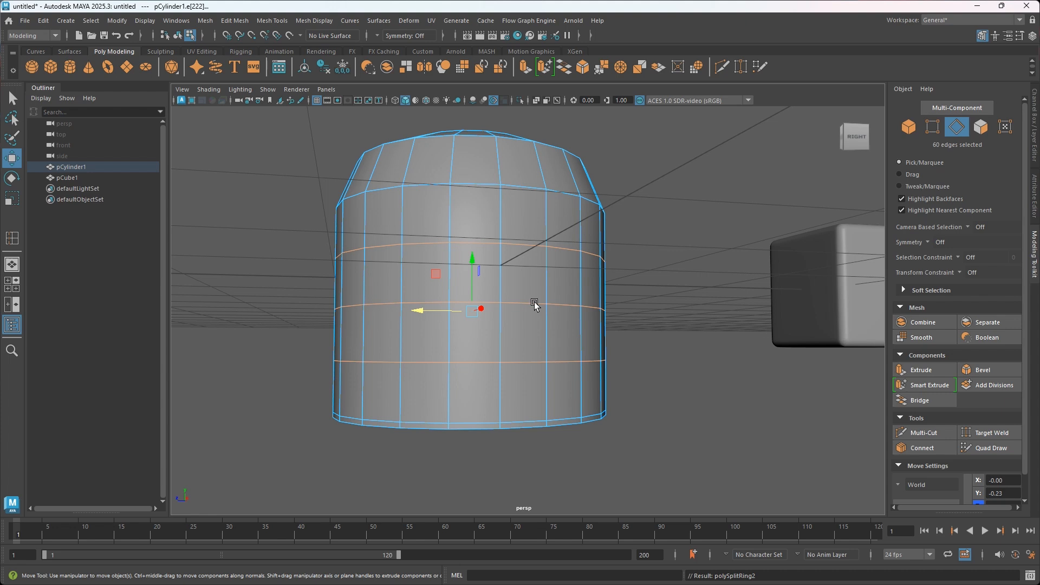
{"action": "key", "text": "3"}
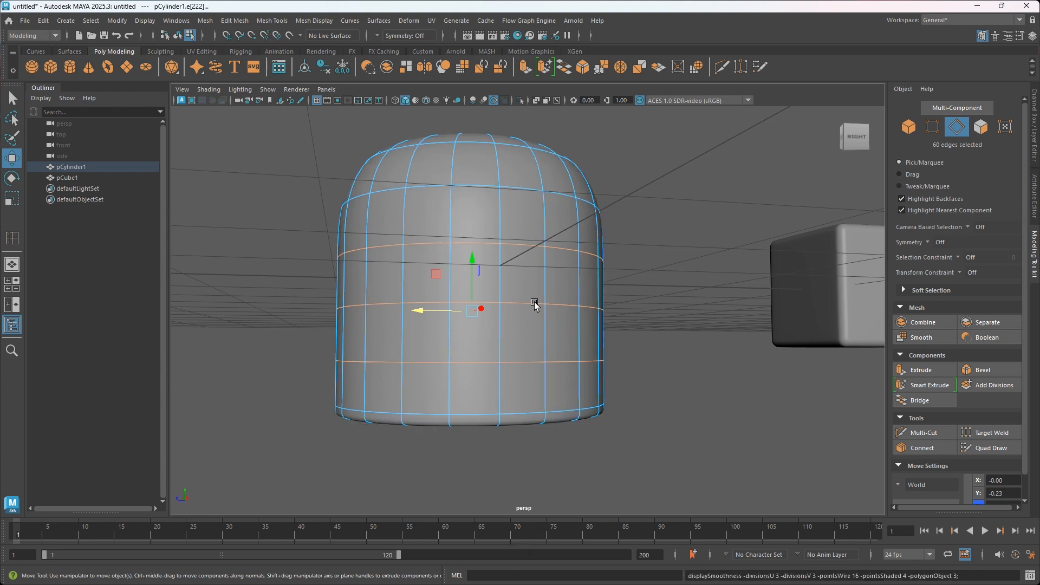
{"action": "left_click", "coordinate": [670, 281]}
{"action": "scroll", "coordinate": [537, 344], "scroll_direction": "up", "scroll_amount": 2}
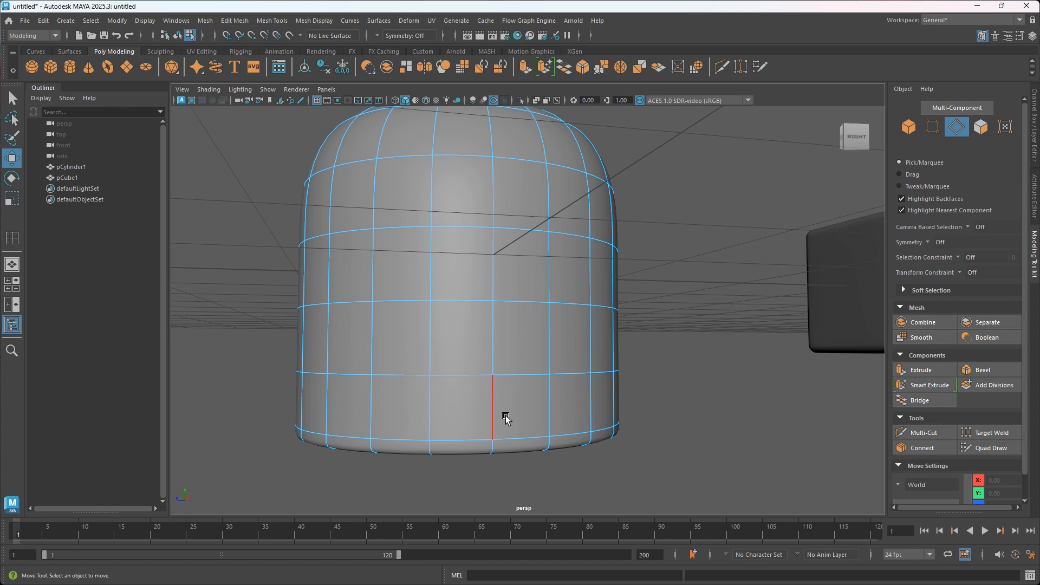
{"action": "left_click_drag", "start_coordinate": [515, 433], "coordinate": [520, 408], "text": "alt"}
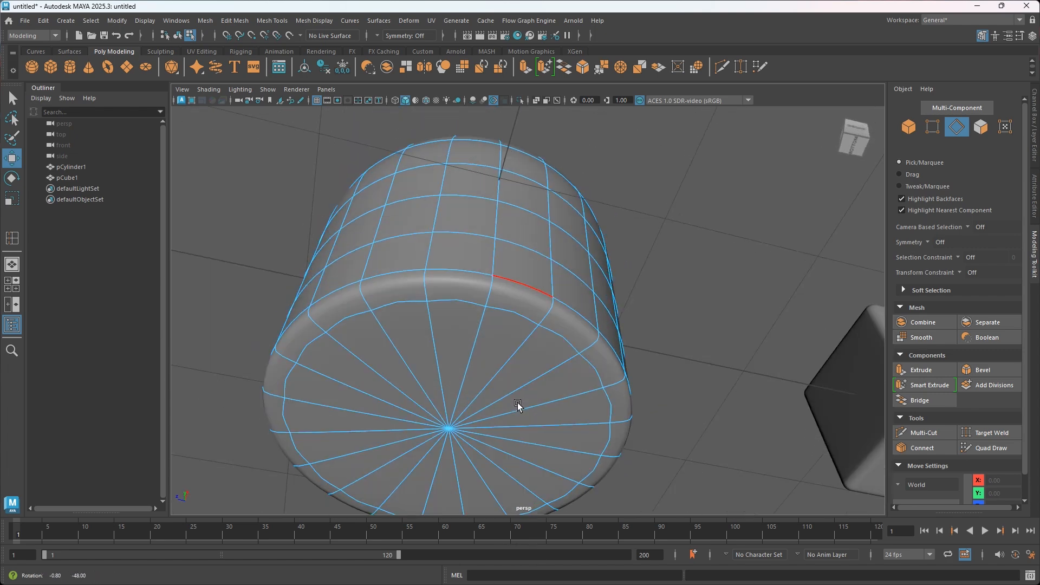
- Examine the cylinder's underside, side wall and rounded top in smooth mesh preview
{"action": "left_click_drag", "start_coordinate": [444, 297], "coordinate": [447, 320], "text": "alt"}
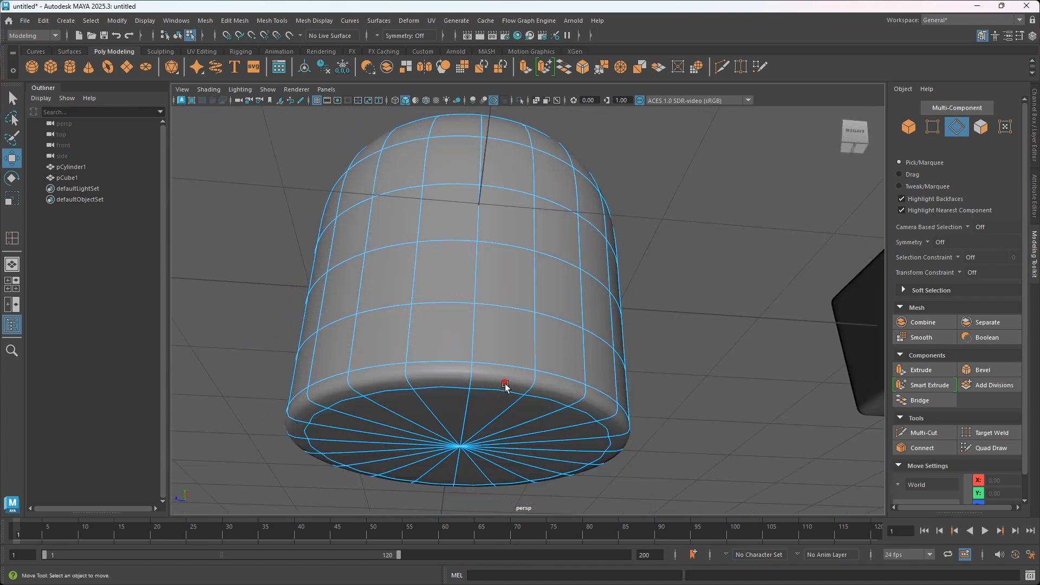
{"action": "left_click_drag", "start_coordinate": [504, 385], "coordinate": [505, 395], "text": "alt"}
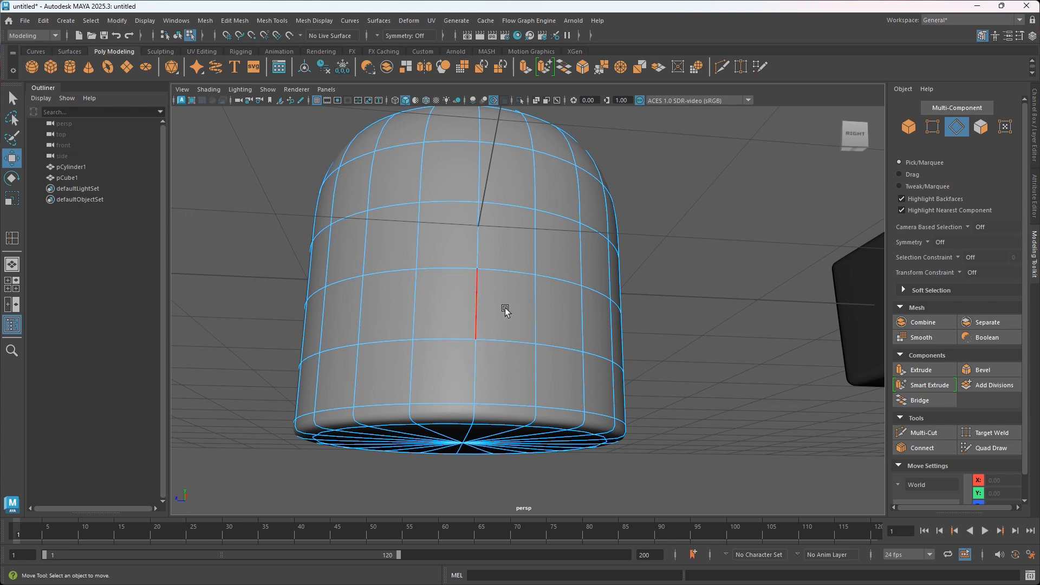
{"action": "left_click_drag", "start_coordinate": [515, 314], "coordinate": [517, 350], "text": "alt"}
{"action": "scroll", "coordinate": [533, 274], "scroll_direction": "down", "scroll_amount": 3}
{"action": "middle_click_drag", "start_coordinate": [536, 269], "coordinate": [477, 300], "text": "alt"}
{"action": "left_click_drag", "start_coordinate": [515, 273], "coordinate": [495, 295], "text": "alt"}
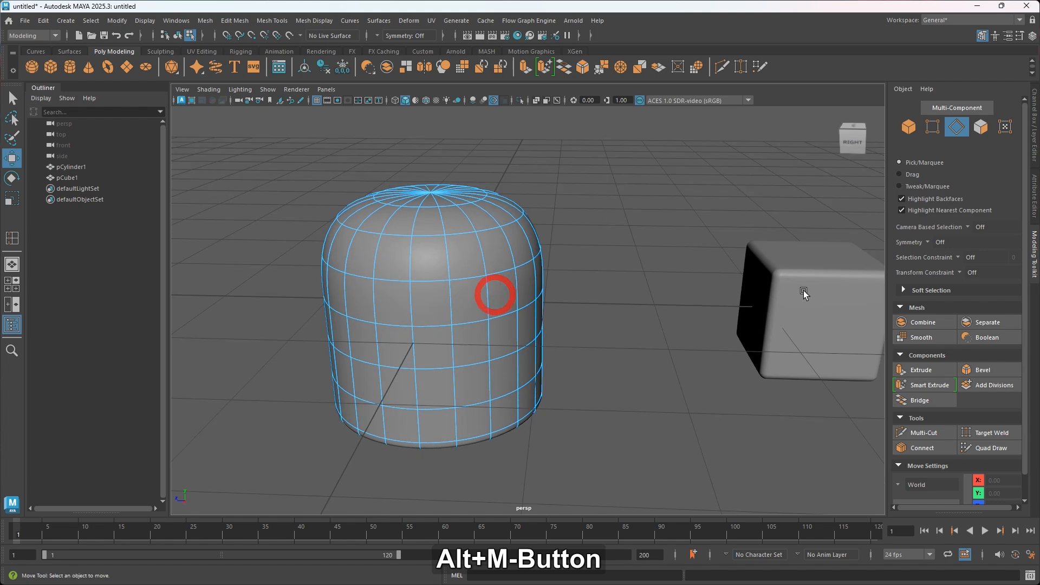
- Focus on the smoothed cube, bring it into edge mode, and select the vertical edge near one side of its facing side
{"action": "middle_click_drag", "start_coordinate": [805, 292], "coordinate": [597, 291], "text": "alt"}
{"action": "left_click", "coordinate": [606, 283]}
{"action": "scroll", "coordinate": [661, 297], "scroll_direction": "up", "scroll_amount": 3}
{"action": "middle_click_drag", "start_coordinate": [661, 297], "coordinate": [580, 337], "text": "alt"}
{"action": "scroll", "coordinate": [642, 325], "scroll_direction": "up", "scroll_amount": 2}
{"action": "mouse_move", "coordinate": [580, 336]}
{"action": "left_mouse_down", "text": "alt"}
{"action": "mouse_move", "coordinate": [684, 344]}
{"action": "mouse_move", "coordinate": [578, 379]}
{"action": "mouse_move", "coordinate": [564, 372]}
{"action": "mouse_move", "coordinate": [580, 346]}
{"action": "left_mouse_up", "text": "alt"}
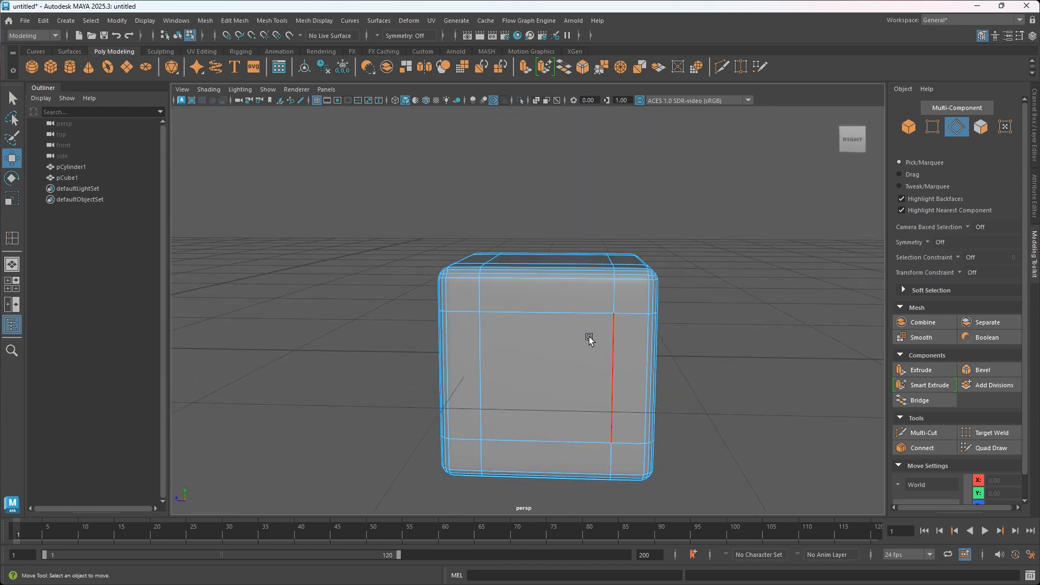
{"action": "right_click", "coordinate": [714, 271], "text": "shift"}
{"action": "left_click", "coordinate": [625, 343]}
- Insert a vertical edge loop down the middle of the cube's facing side with the Insert Edge Loop tool
{"action": "right_click", "coordinate": [720, 277], "text": "shift"}
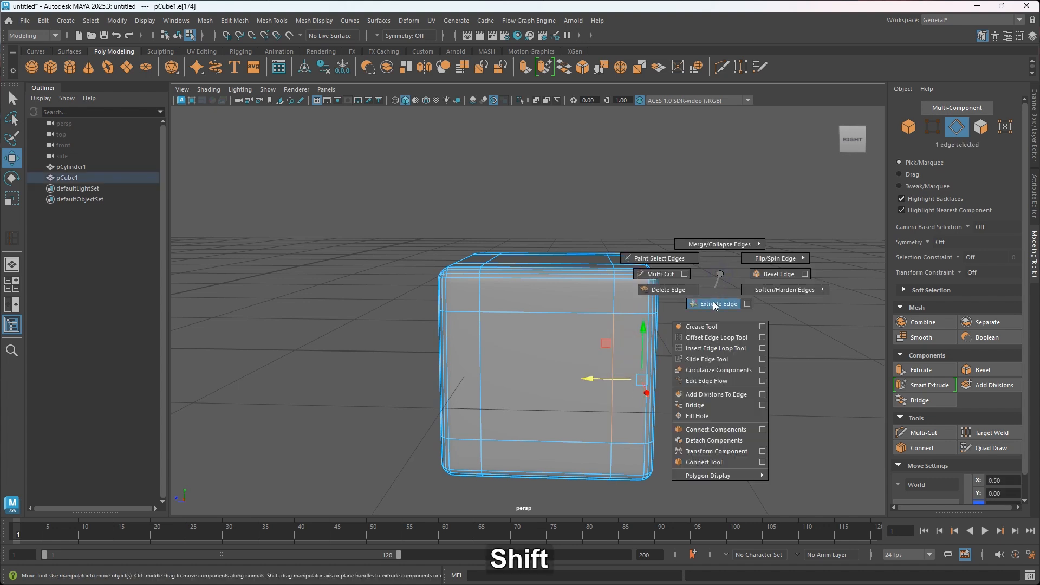
{"action": "left_click", "coordinate": [722, 349]}
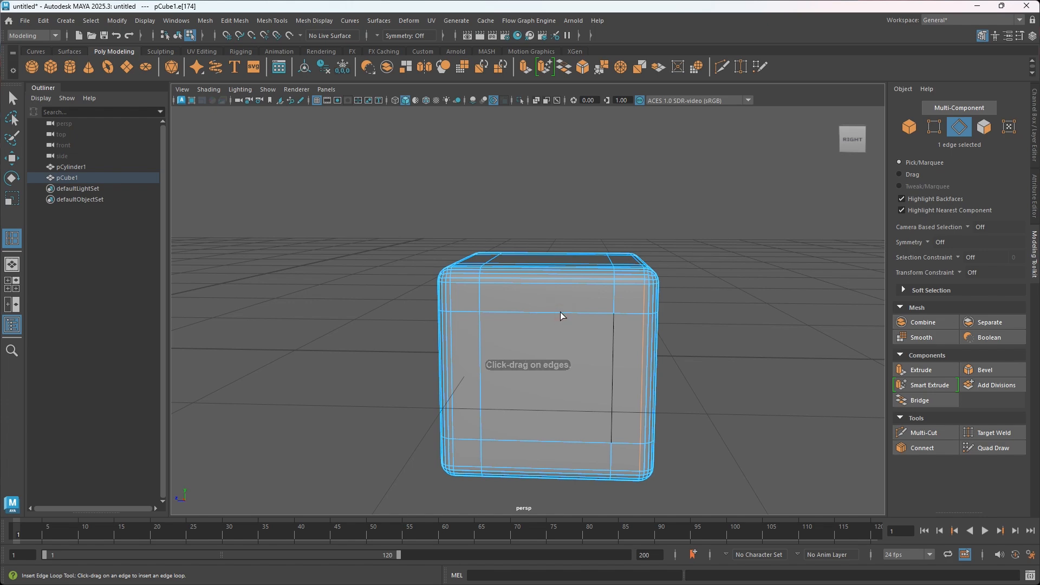
{"action": "key", "text": "F8"}
{"action": "key", "text": "super"}
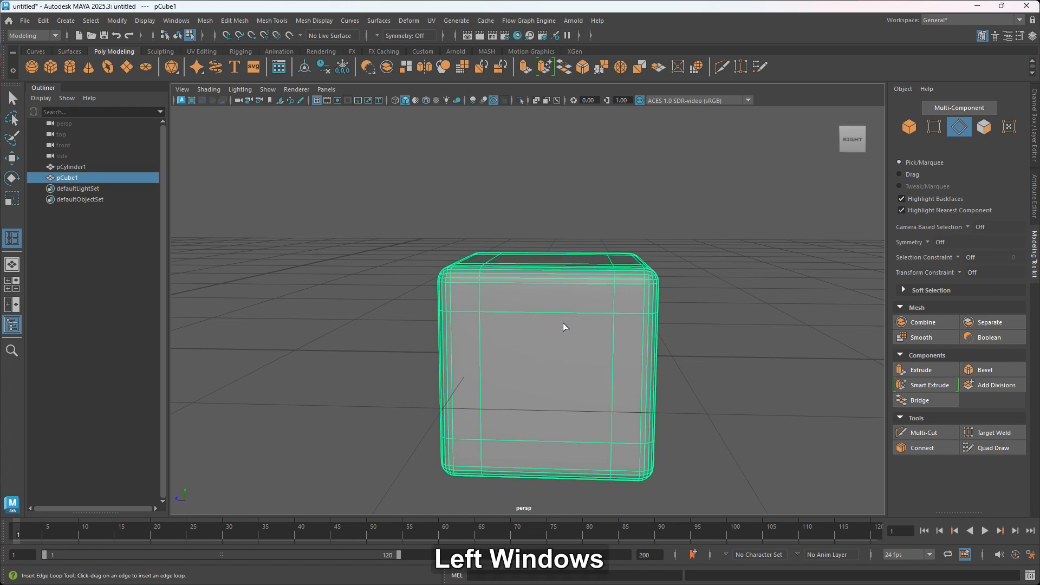
{"action": "key", "text": "super"}
{"action": "right_click_drag", "start_coordinate": [557, 318], "coordinate": [559, 278], "text": "alt"}
{"action": "left_click_drag", "start_coordinate": [559, 277], "coordinate": [547, 281]}
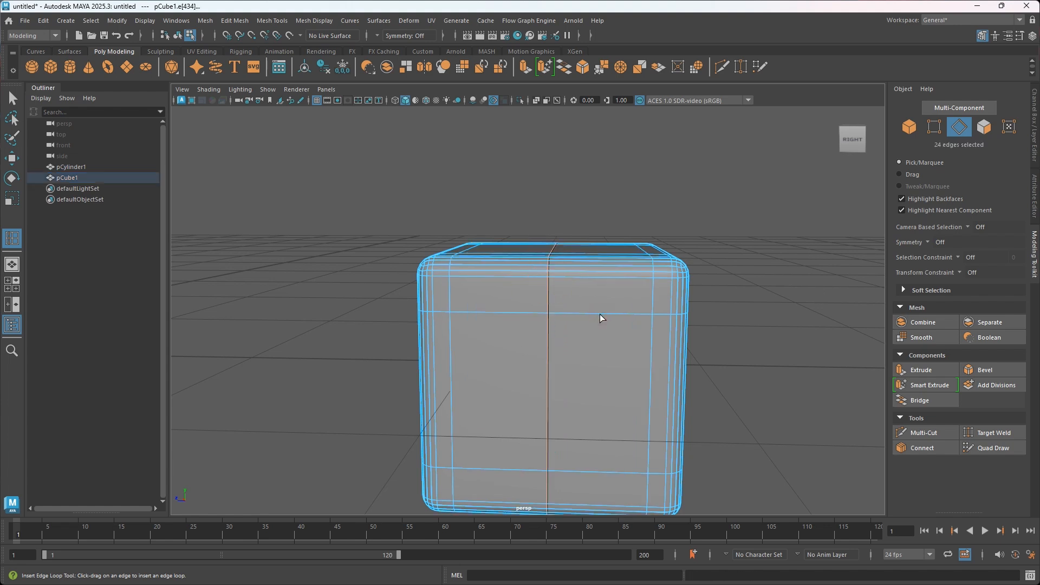
- Try inserting extra vertical edge loops on both sides of the cube's middle loop, and undo them
{"action": "left_click", "coordinate": [600, 314]}
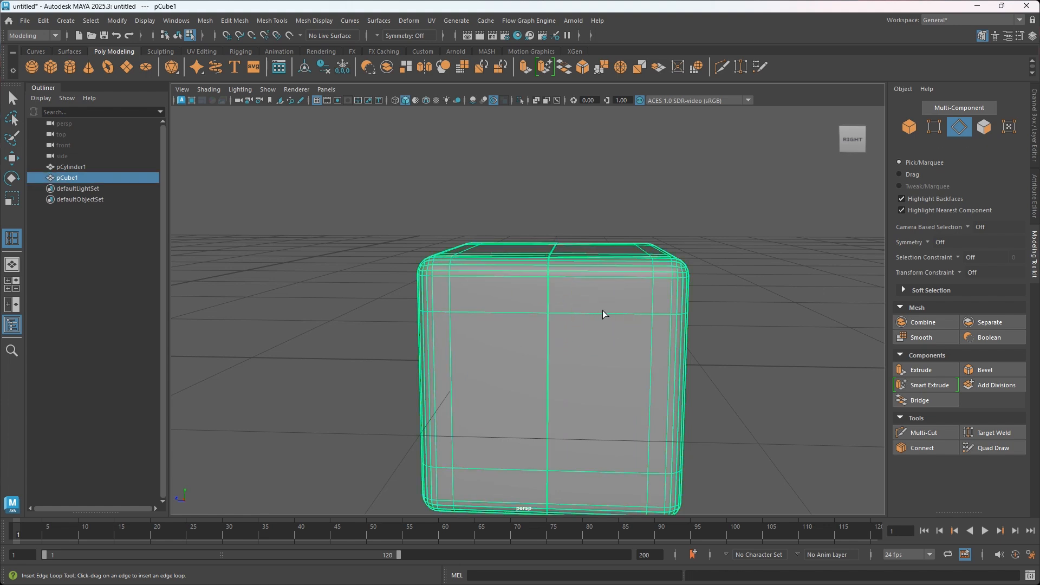
{"action": "left_click", "coordinate": [602, 316]}
{"action": "left_click", "coordinate": [588, 259]}
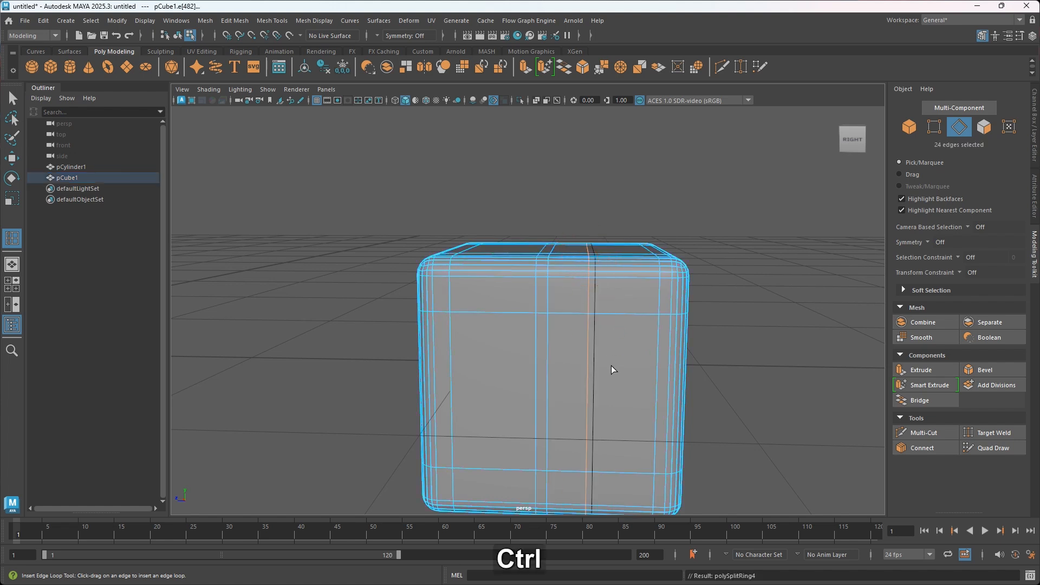
{"action": "key", "text": "ctrl+z"}
- Insert a horizontal edge loop around the cube's mid-height and a vertical one through the middle of its front face
{"action": "left_click_drag", "start_coordinate": [674, 388], "coordinate": [742, 437]}
{"action": "left_click", "coordinate": [506, 332]}
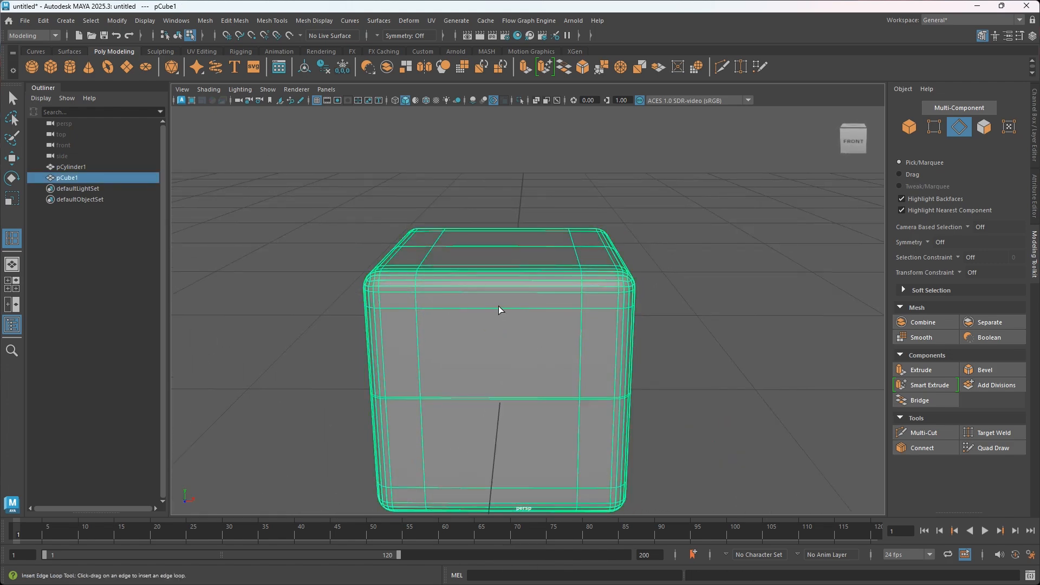
{"action": "left_click_drag", "start_coordinate": [498, 293], "coordinate": [495, 296]}
- Examine the cube's centre edge loops from above and the side, and compare the cube with the smoothed cylinder
{"action": "left_click_drag", "start_coordinate": [494, 296], "coordinate": [470, 360], "text": "alt"}
{"action": "middle_click_drag", "start_coordinate": [470, 360], "coordinate": [476, 350], "text": "alt"}
{"action": "scroll", "coordinate": [476, 350], "scroll_direction": "down", "scroll_amount": 3}
{"action": "left_click_drag", "start_coordinate": [476, 350], "coordinate": [504, 381], "text": "alt"}
{"action": "middle_click_drag", "start_coordinate": [504, 382], "coordinate": [509, 378], "text": "alt"}
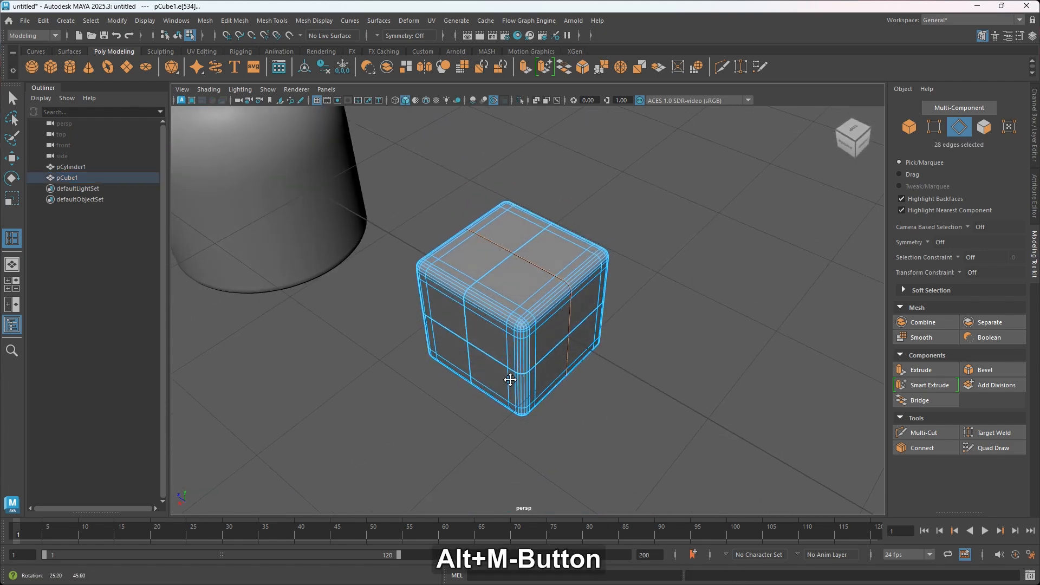
{"action": "left_click_drag", "start_coordinate": [509, 378], "coordinate": [506, 379], "text": "alt"}
{"action": "scroll", "coordinate": [507, 379], "scroll_direction": "up", "scroll_amount": 4}
{"action": "scroll", "coordinate": [456, 351], "scroll_direction": "down", "scroll_amount": 3}
{"action": "middle_click_drag", "start_coordinate": [559, 355], "coordinate": [693, 338], "text": "alt"}
{"action": "left_click_drag", "start_coordinate": [554, 365], "coordinate": [571, 345], "text": "alt"}
{"action": "middle_click_drag", "start_coordinate": [484, 323], "coordinate": [563, 314], "text": "alt"}
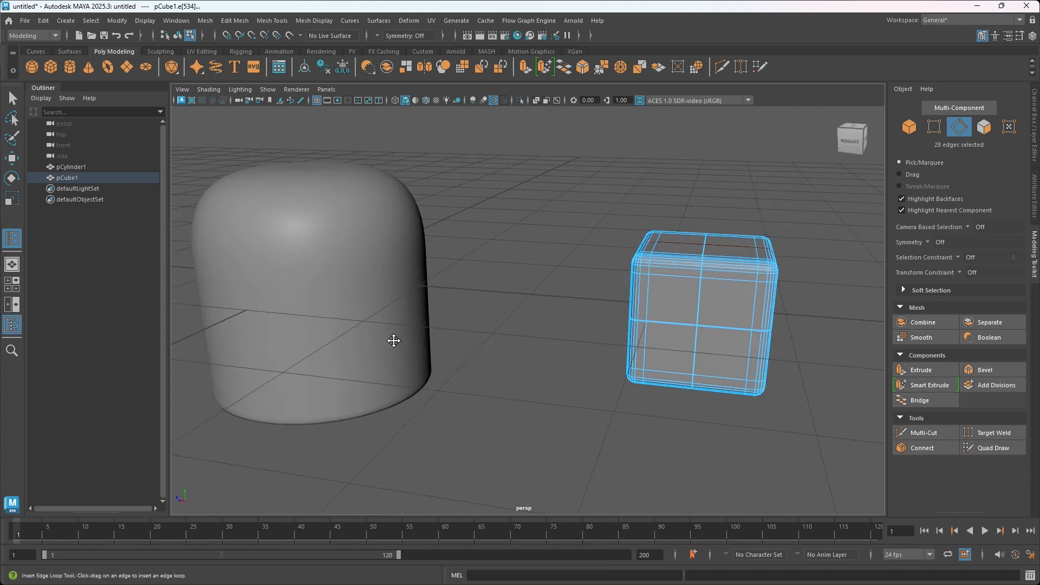
{"action": "middle_click_drag", "start_coordinate": [401, 337], "coordinate": [463, 324], "text": "alt"}
{"action": "scroll", "coordinate": [467, 324], "scroll_direction": "down", "scroll_amount": 4}
{"action": "scroll", "coordinate": [468, 328], "scroll_direction": "down", "scroll_amount": 3}
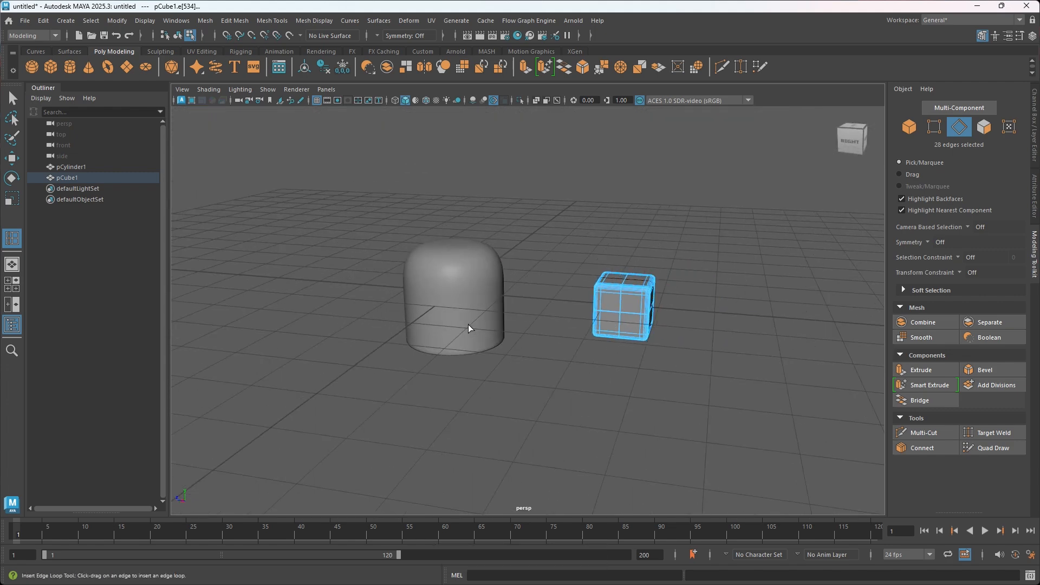